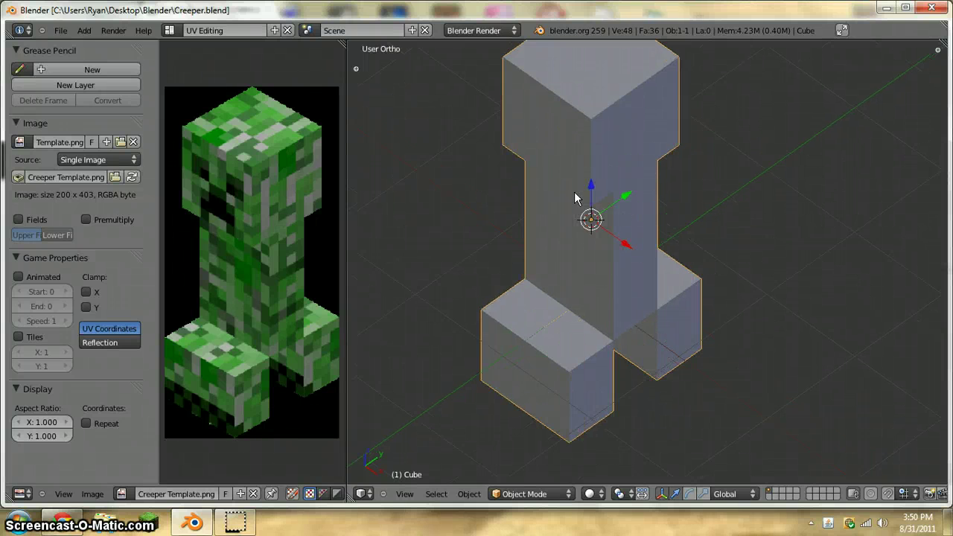
pyautogui.scroll(-3, 574, 192)
pyautogui.moveTo(632, 237)
pyautogui.keyDown('shift'); pyautogui.mouseDown(button='middle')
pyautogui.moveTo(666, 264)
pyautogui.moveTo(649, 242)
pyautogui.mouseUp(button='middle'); pyautogui.keyUp('shift')
pyautogui.scroll(2, 670, 264)
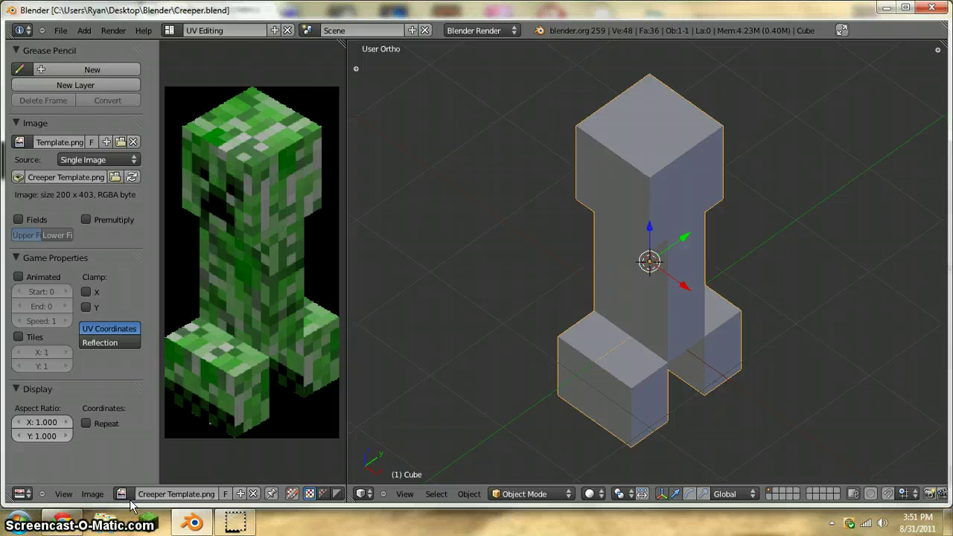
pyautogui.click(108, 521)
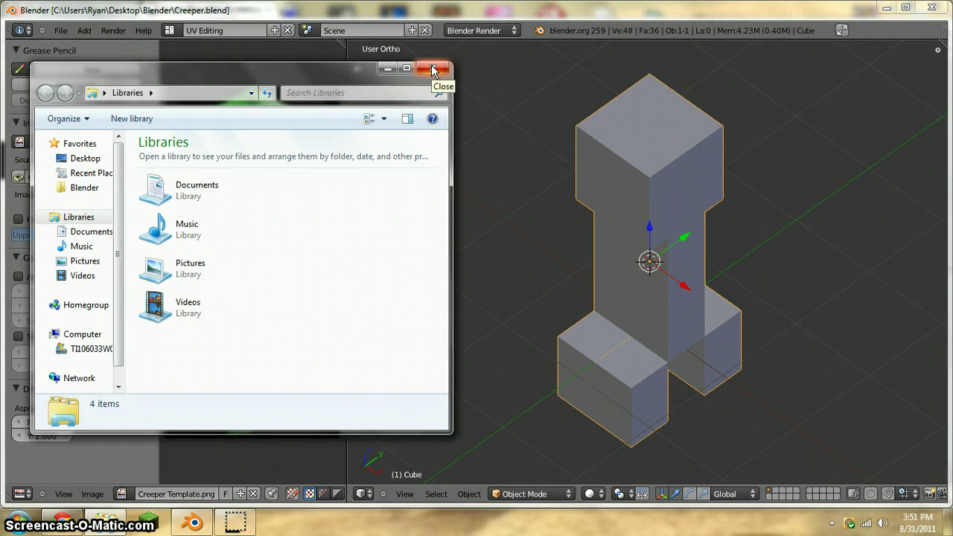
pyautogui.click(431, 68)
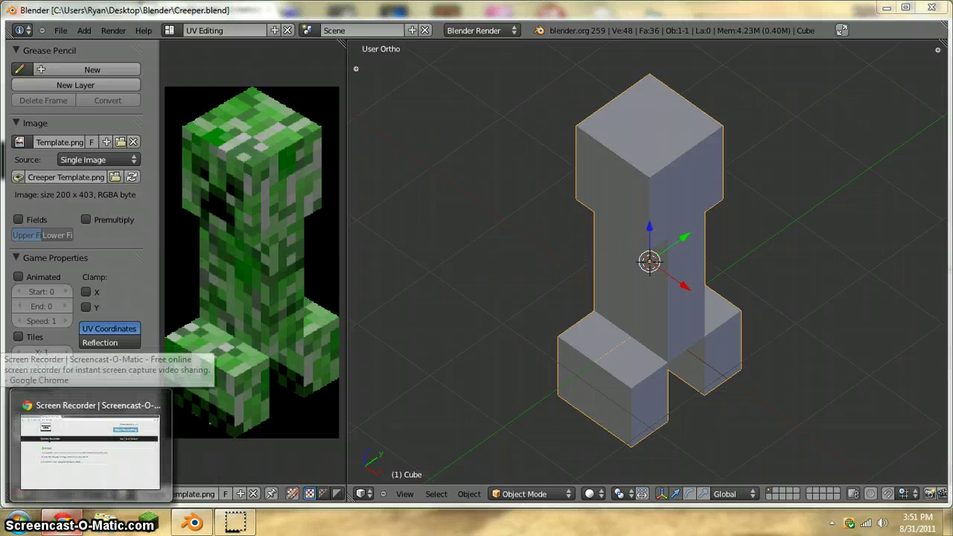
pyautogui.press('Tab')
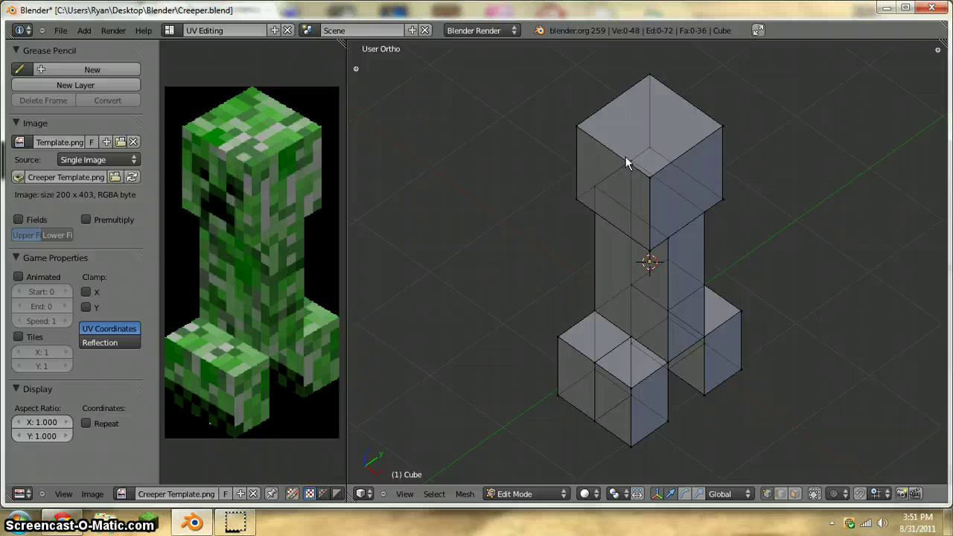
pyautogui.press('Tab')
pyautogui.scroll(1, 640, 175)
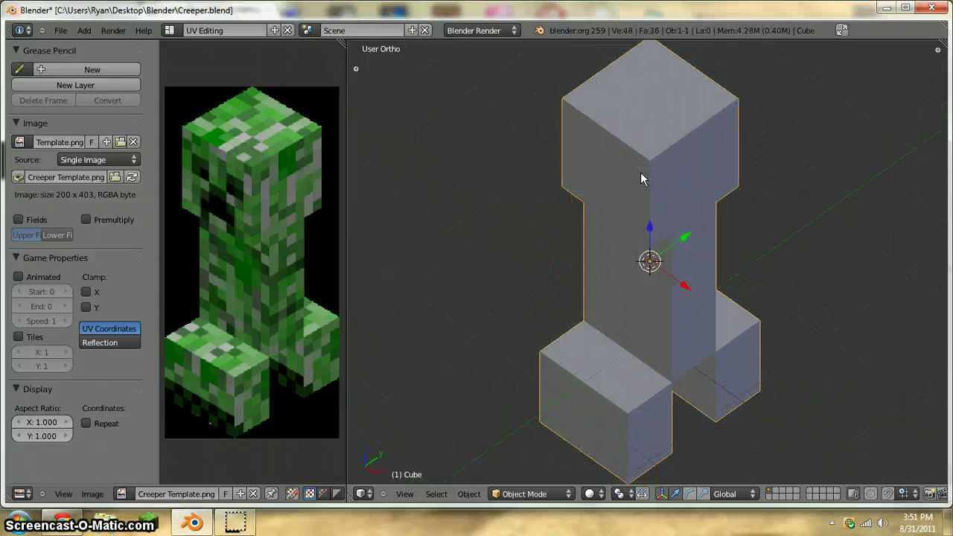
pyautogui.scroll(-1, 641, 174)
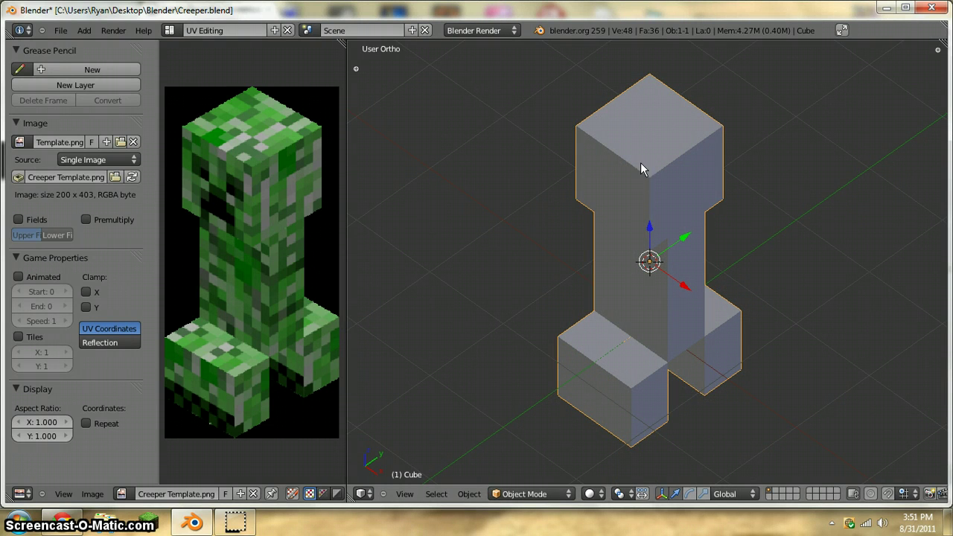
# Select the four corner vertices of the creeper head's front face in Edit Mode and show it from the front.
pyautogui.press('Tab')
pyautogui.rightClick(649, 177)
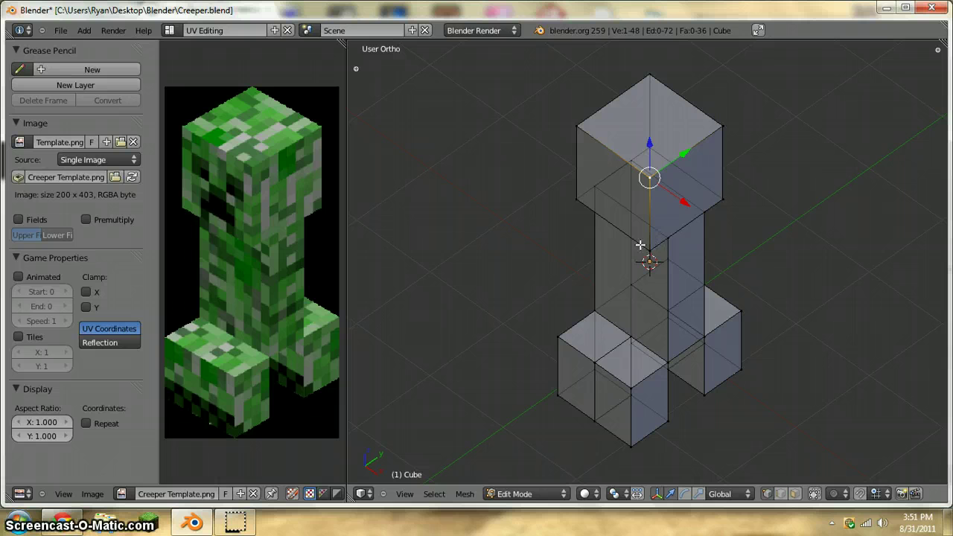
pyautogui.press('KP_1')
pyautogui.scroll(-3, 601, 166)
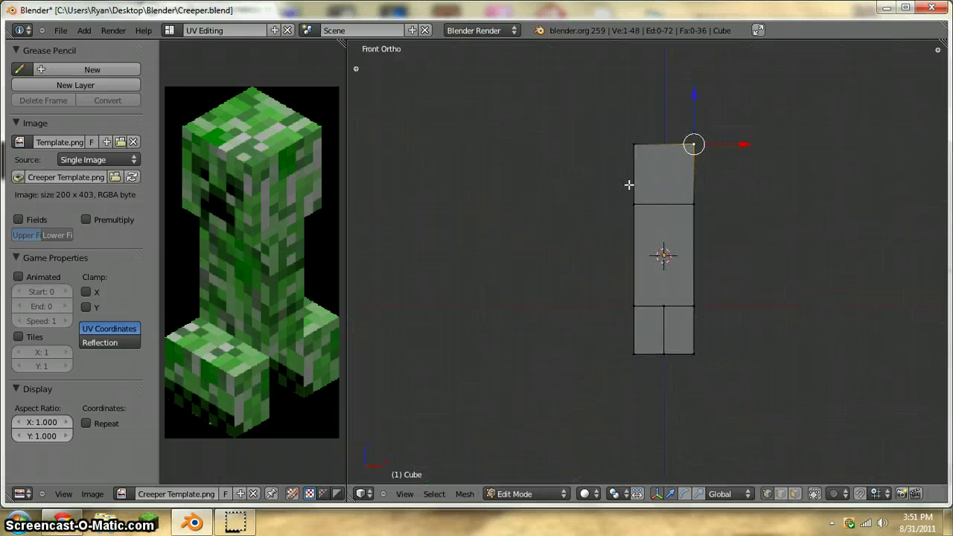
pyautogui.scroll(3, 708, 213)
pyautogui.moveTo(708, 213); pyautogui.dragTo(662, 207, button='middle')
pyautogui.keyDown('shift'); pyautogui.rightClick(687, 183); pyautogui.keyUp('shift')
pyautogui.keyDown('shift'); pyautogui.rightClick(592, 192); pyautogui.keyUp('shift')
pyautogui.keyDown('shift'); pyautogui.rightClick(584, 90); pyautogui.keyUp('shift')
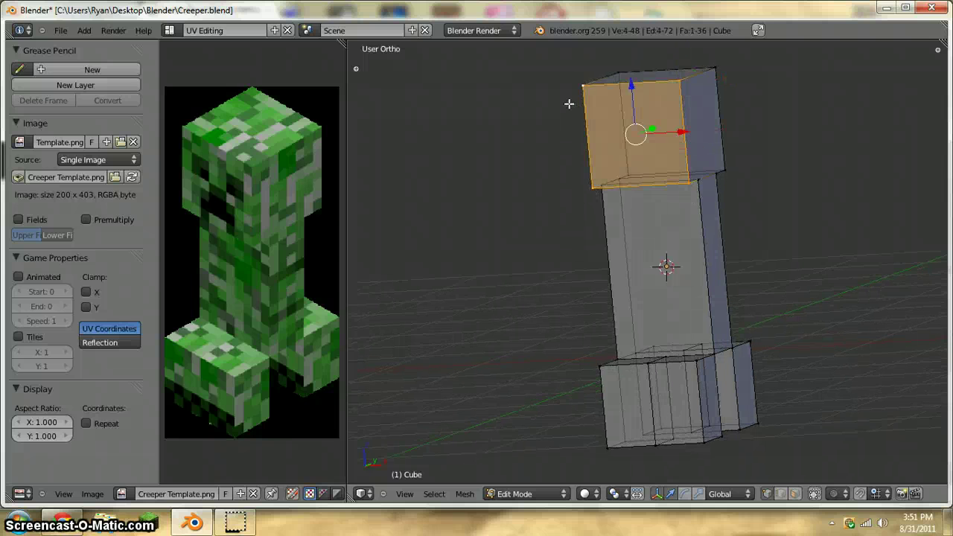
pyautogui.press('KP_1')
# Create a new blank 1024 × 1024 image named untitled for the selected head face.
pyautogui.click(123, 494)
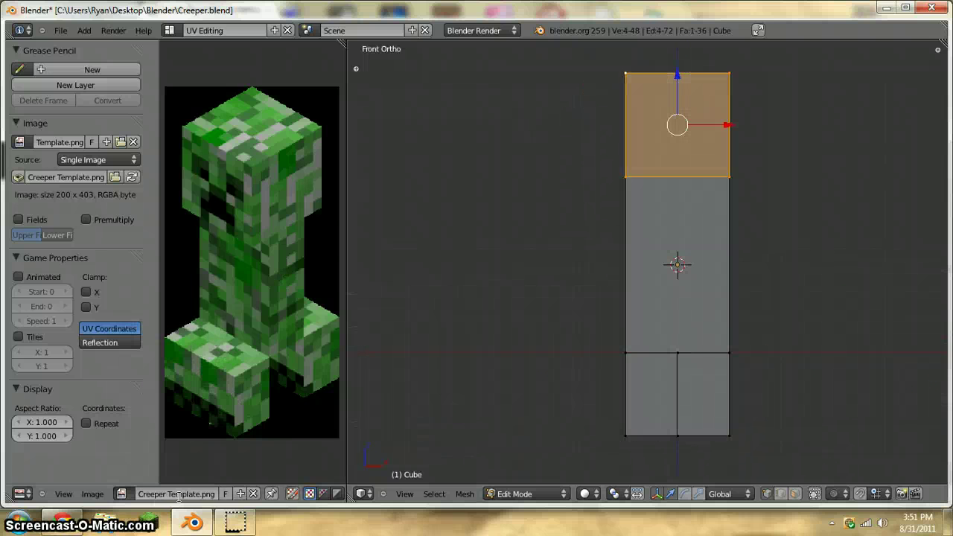
pyautogui.click(240, 493)
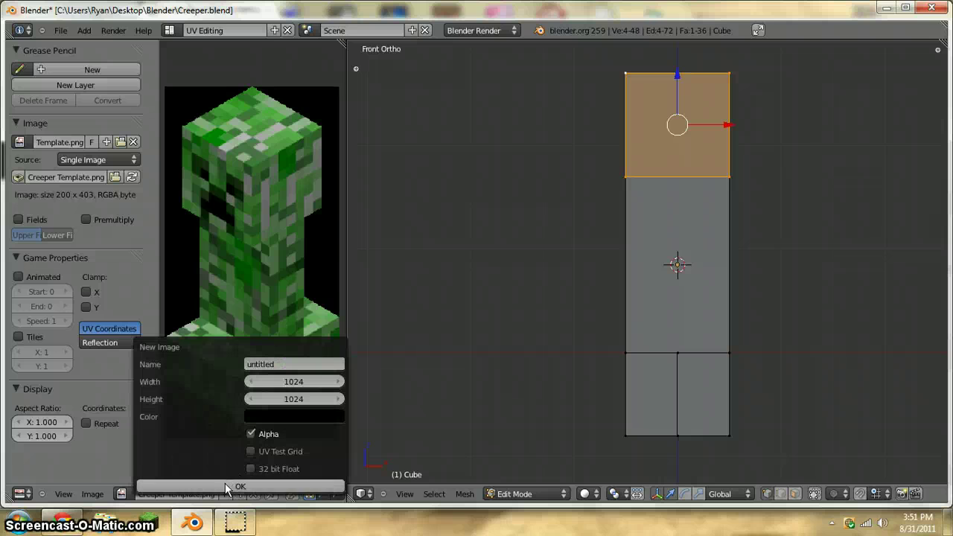
pyautogui.press('Return')
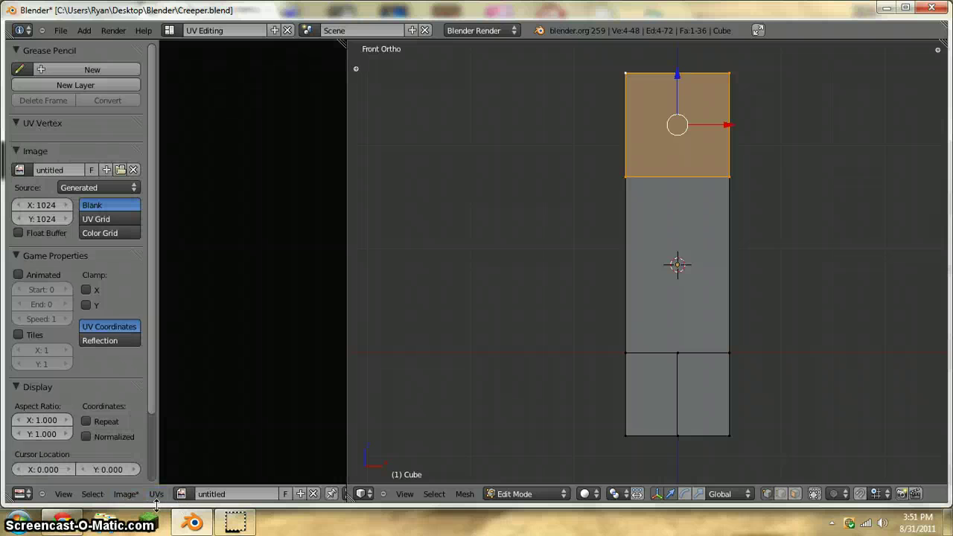
# Try to replace the blank image with creeper.png from the Blender folder.
pyautogui.click(125, 497)
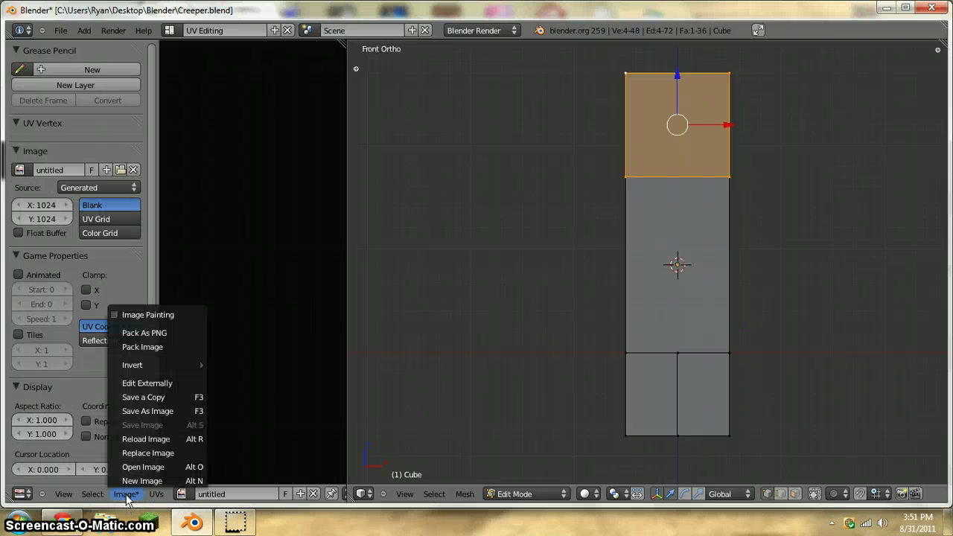
pyautogui.click(156, 452)
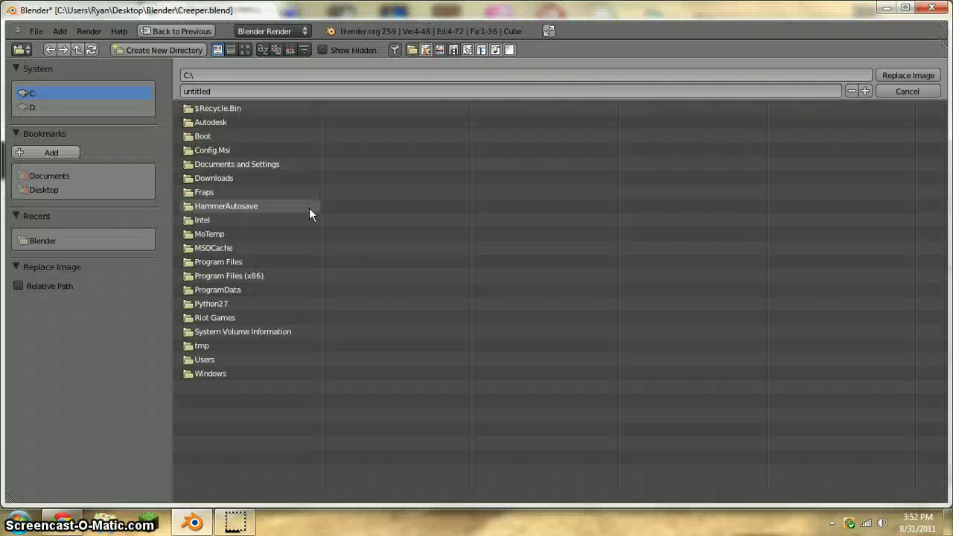
pyautogui.click(52, 240)
pyautogui.click(217, 192)
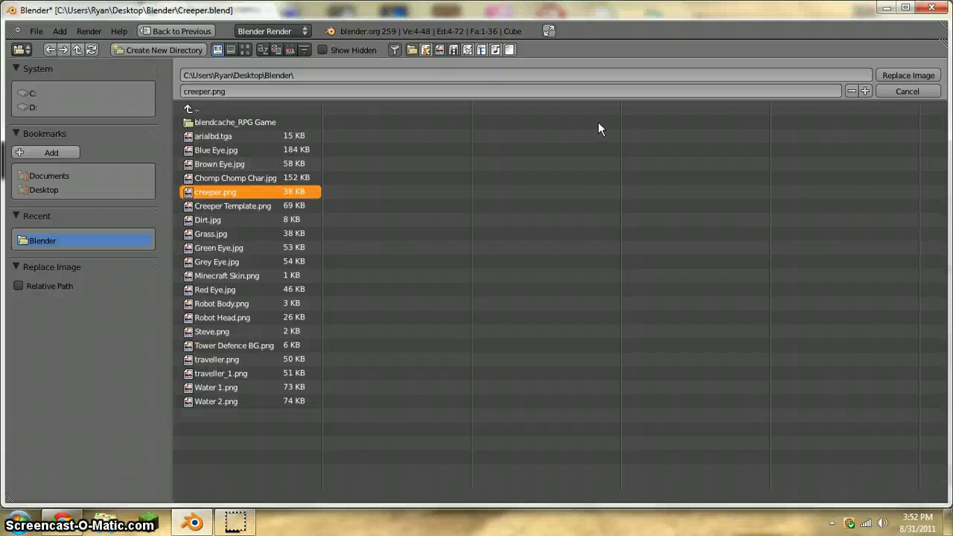
pyautogui.click(887, 75)
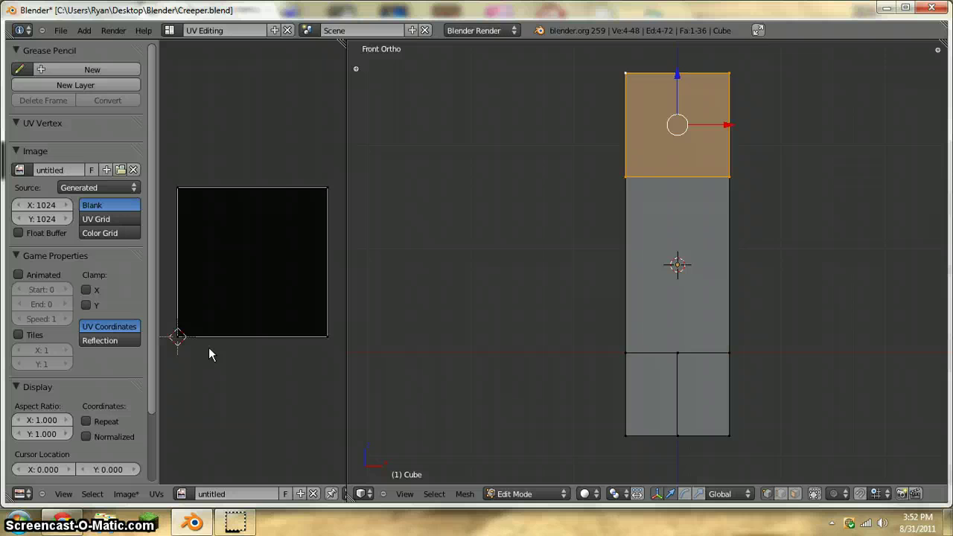
# Return to Object Mode and unlink the untitled image from the image editor.
pyautogui.click(180, 494)
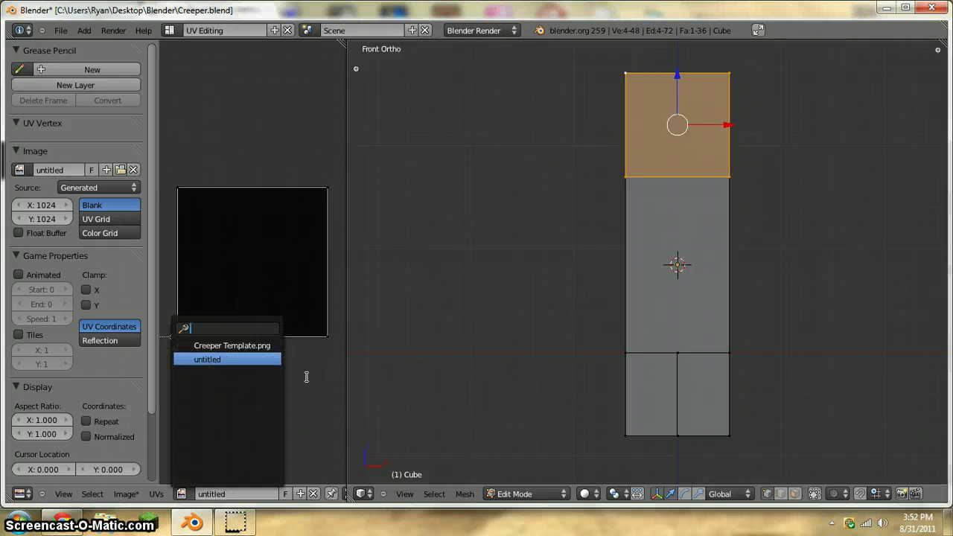
pyautogui.press('Tab')
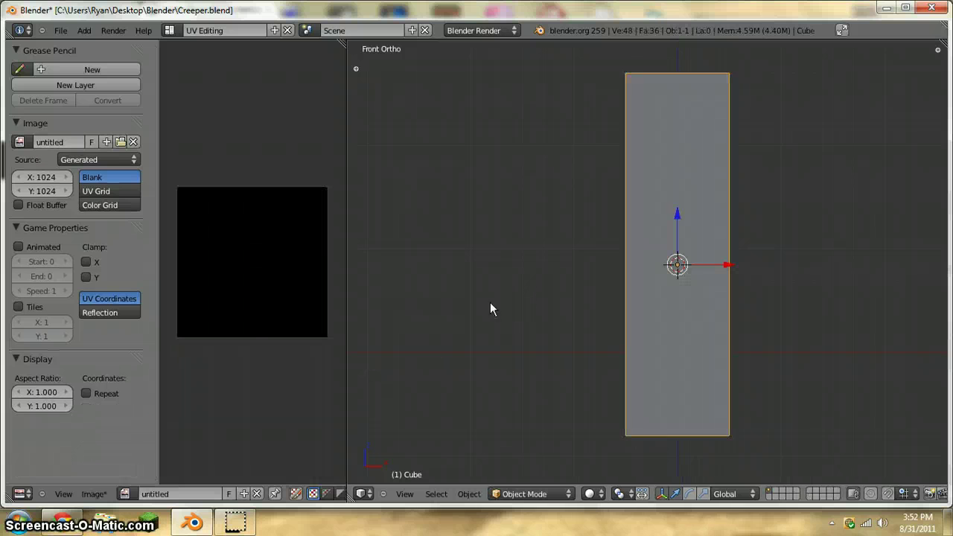
pyautogui.click(126, 494)
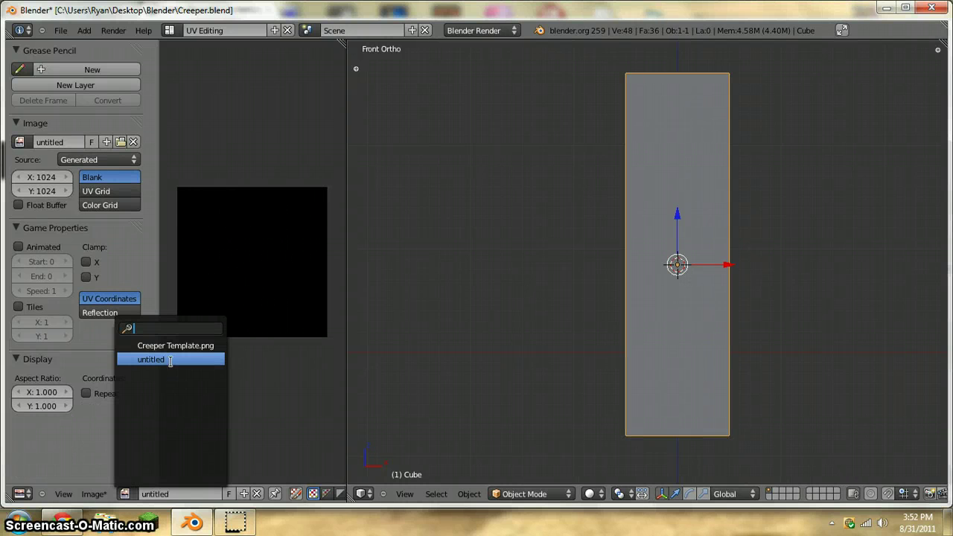
pyautogui.click(258, 497)
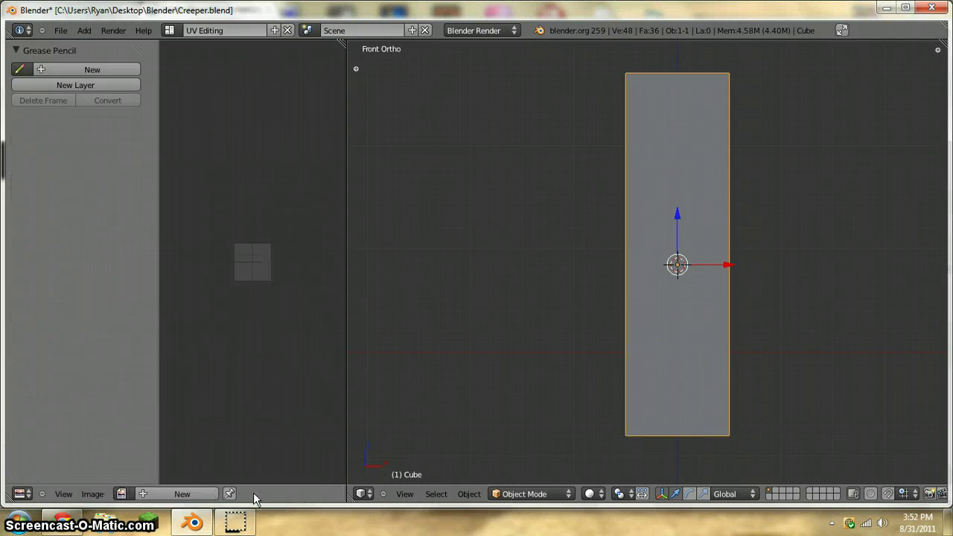
# Open creeper.png from the Blender folder in the image editor.
pyautogui.click(121, 493)
pyautogui.click(100, 495)
pyautogui.click(92, 495)
pyautogui.click(108, 463)
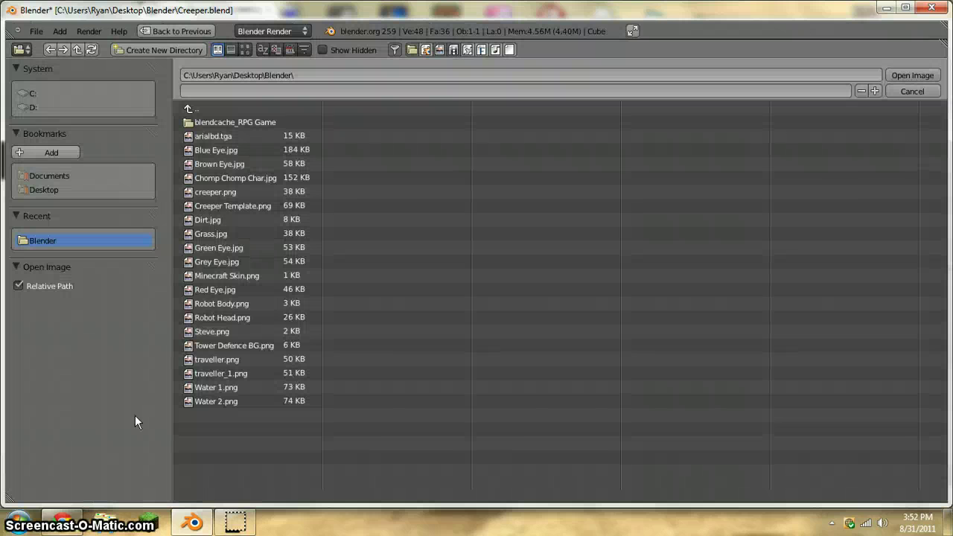
pyautogui.click(231, 191)
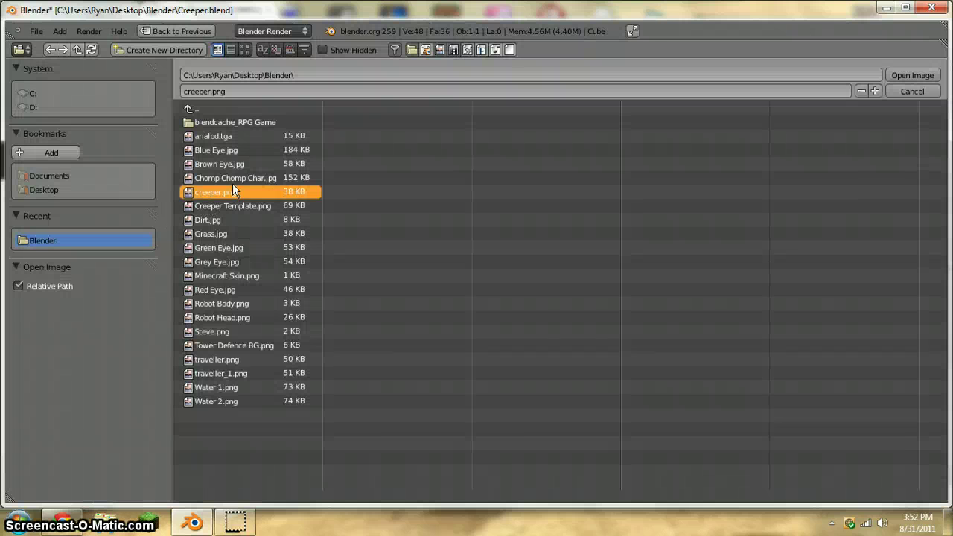
pyautogui.click(920, 77)
pyautogui.scroll(6, 229, 264)
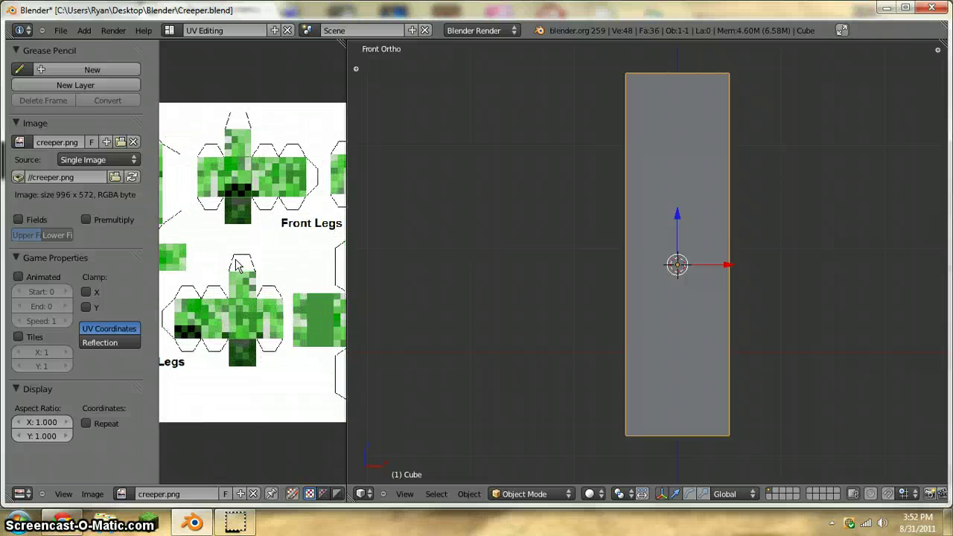
pyautogui.scroll(-5, 170, 428)
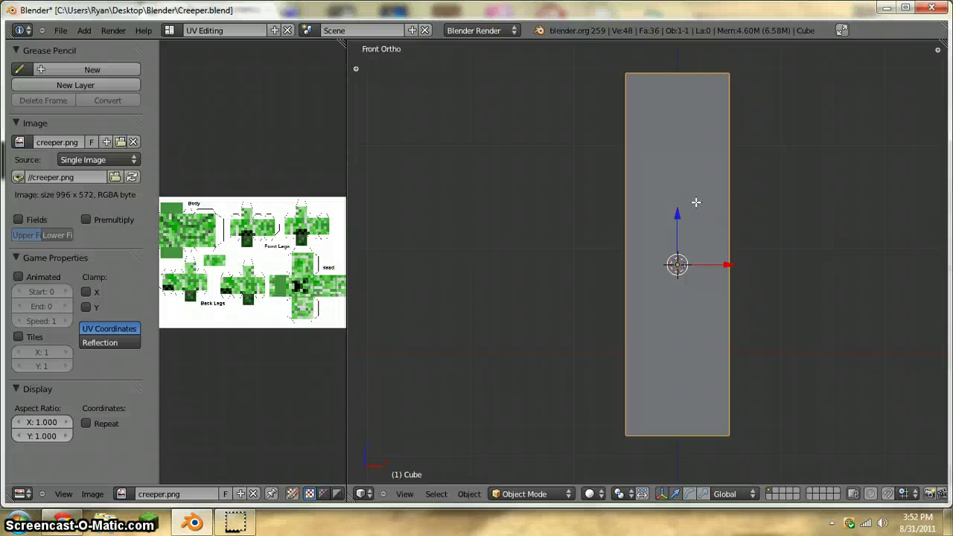
# Re-enter Edit Mode and assign creeper.png to the head's selected front face.
pyautogui.press('Tab')
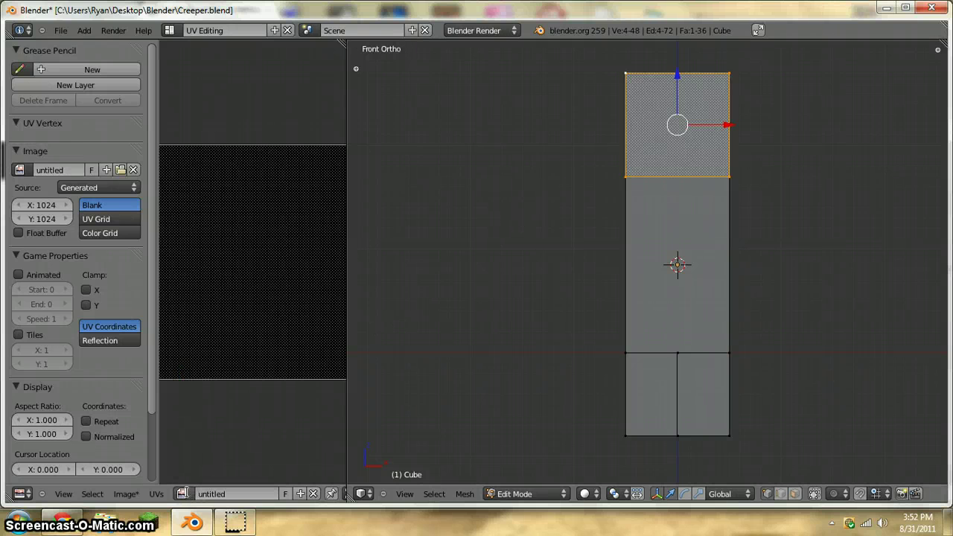
pyautogui.click(181, 494)
pyautogui.click(216, 359)
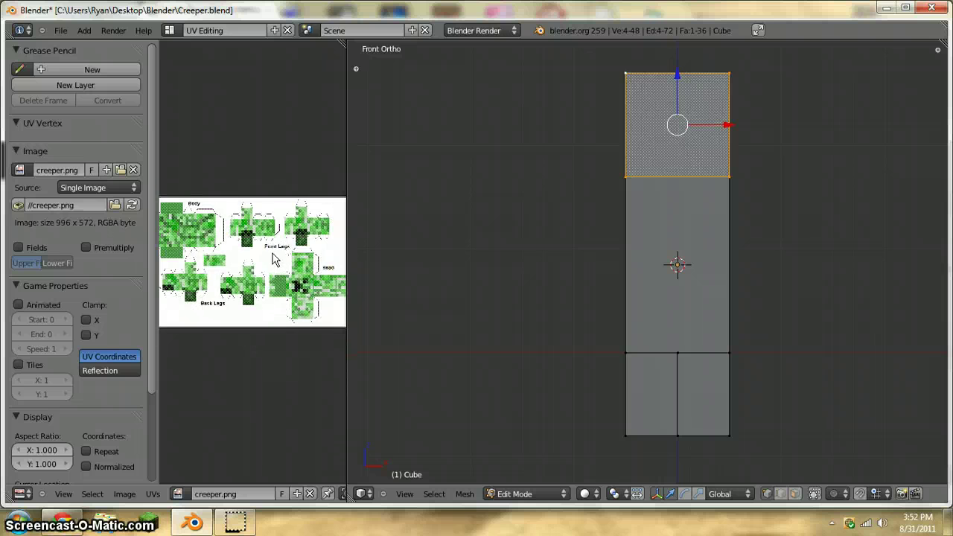
pyautogui.scroll(-2, 273, 258)
pyautogui.scroll(6, 272, 257)
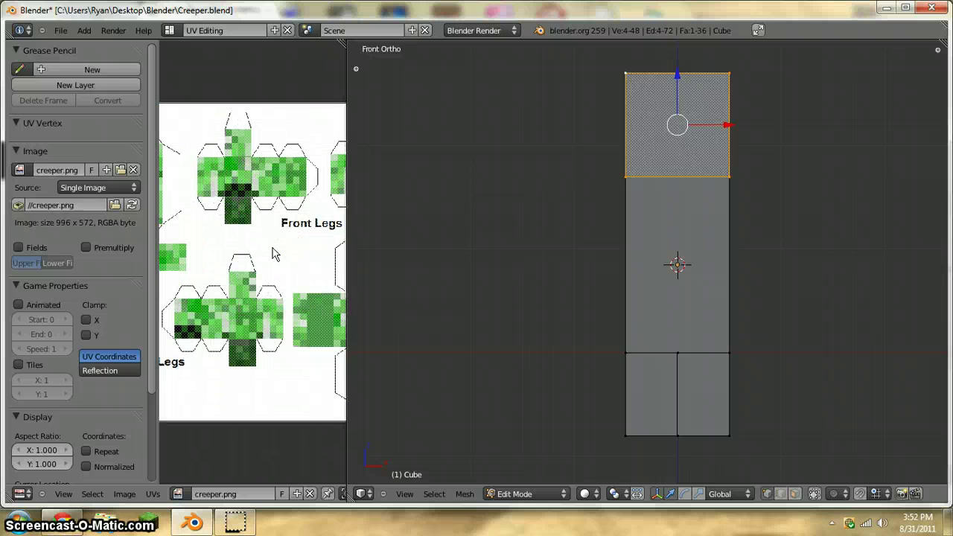
pyautogui.moveTo(290, 314); pyautogui.dragTo(176, 242, button='middle')
pyautogui.scroll(-3, 236, 253)
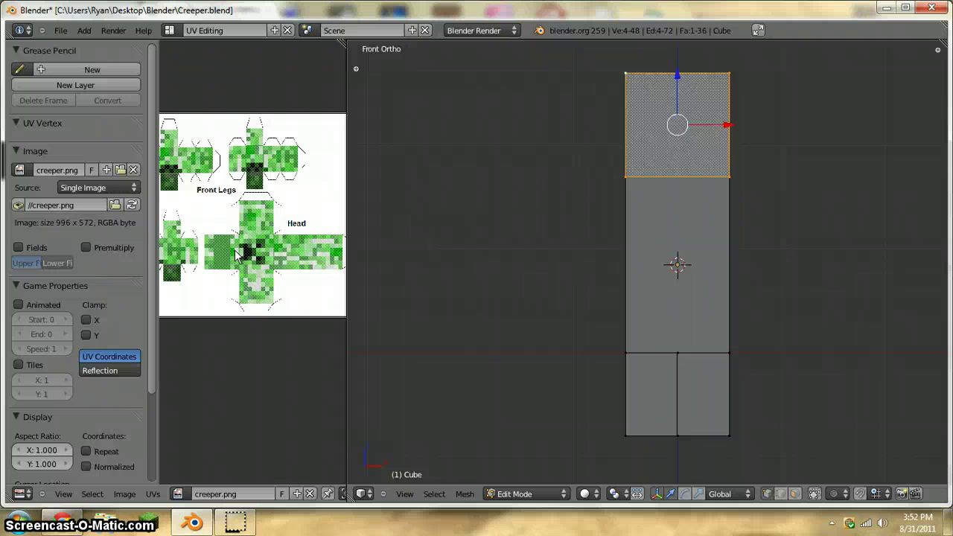
pyautogui.scroll(-1, 273, 218)
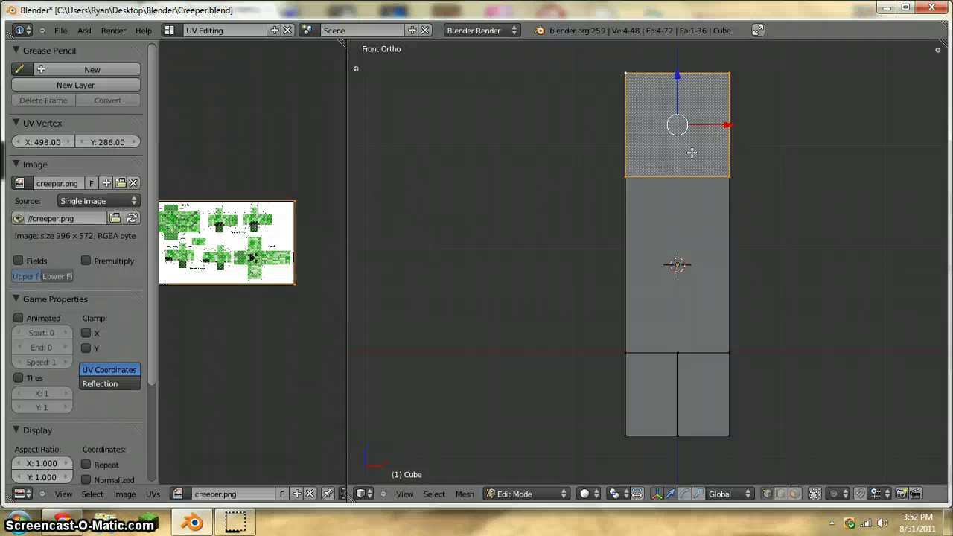
# Clear the selection, reselect the head's four front-face vertices and apply a UV mapping from the front view.
pyautogui.press('a')
pyautogui.scroll(-2, 627, 160)
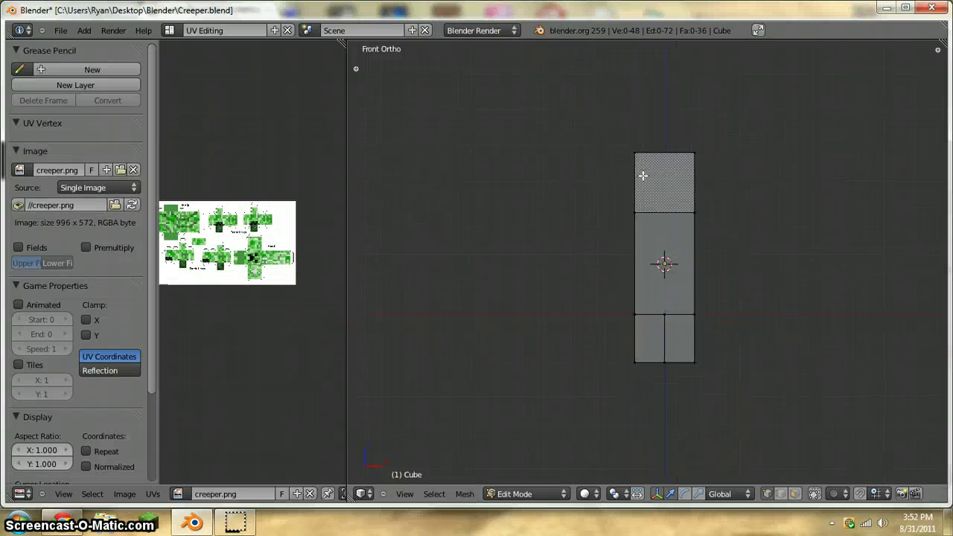
pyautogui.moveTo(623, 124); pyautogui.dragTo(629, 192, button='middle')
pyautogui.rightClick(620, 167)
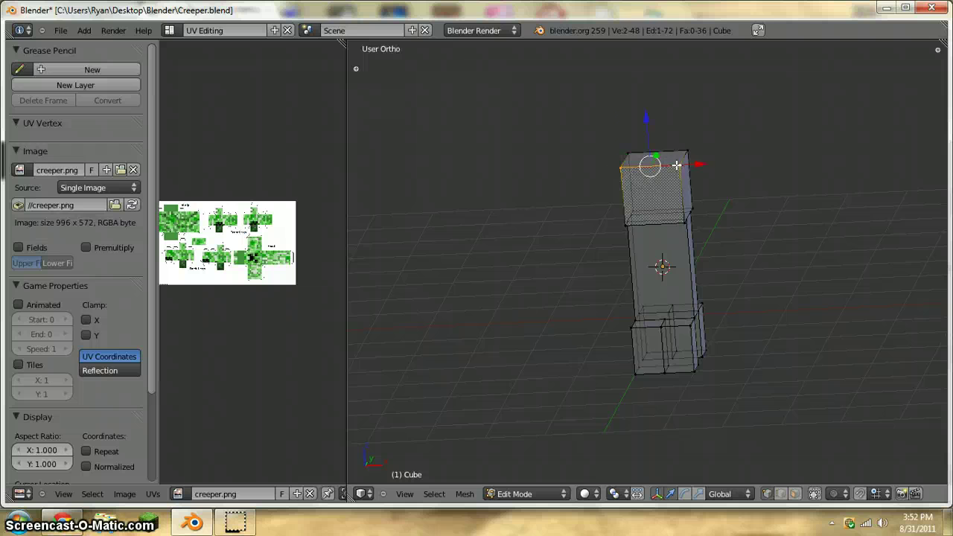
pyautogui.keyDown('shift'); pyautogui.rightClick(682, 228); pyautogui.keyUp('shift')
pyautogui.keyDown('shift'); pyautogui.rightClick(623, 231); pyautogui.keyUp('shift')
pyautogui.press('KP_1')
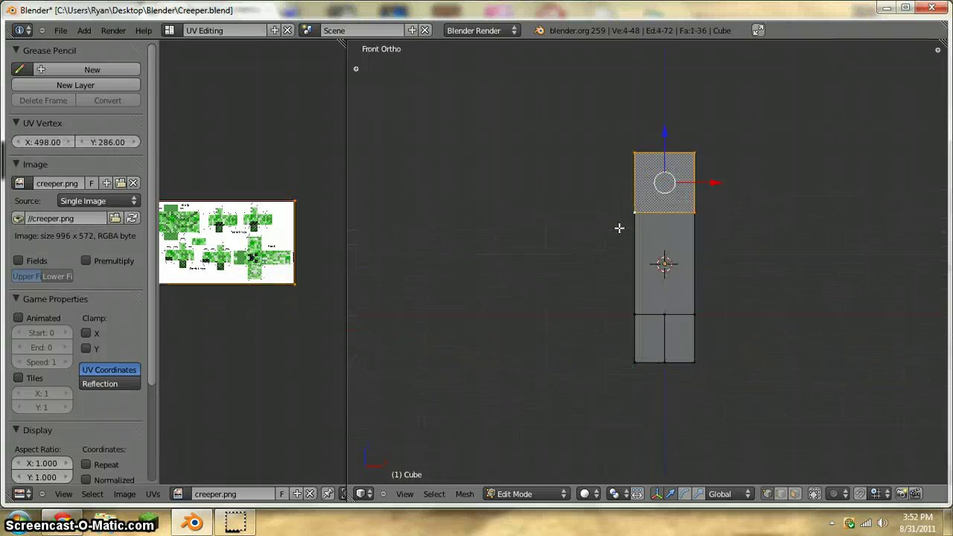
pyautogui.scroll(2, 614, 201)
pyautogui.press('u')
pyautogui.click(598, 202)
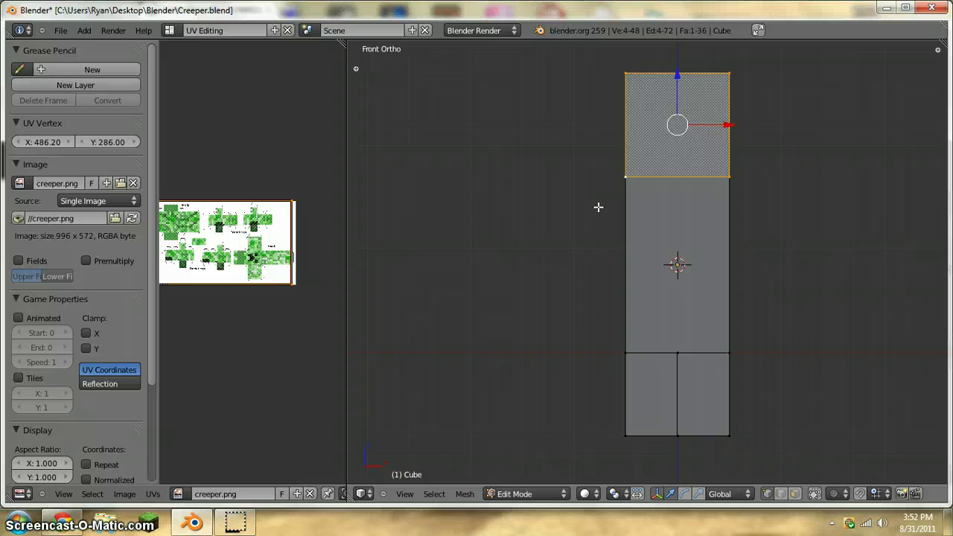
# Remap the head's selected front face with Project From View in the front view.
pyautogui.scroll(-1, 247, 222)
pyautogui.scroll(-1, 275, 211)
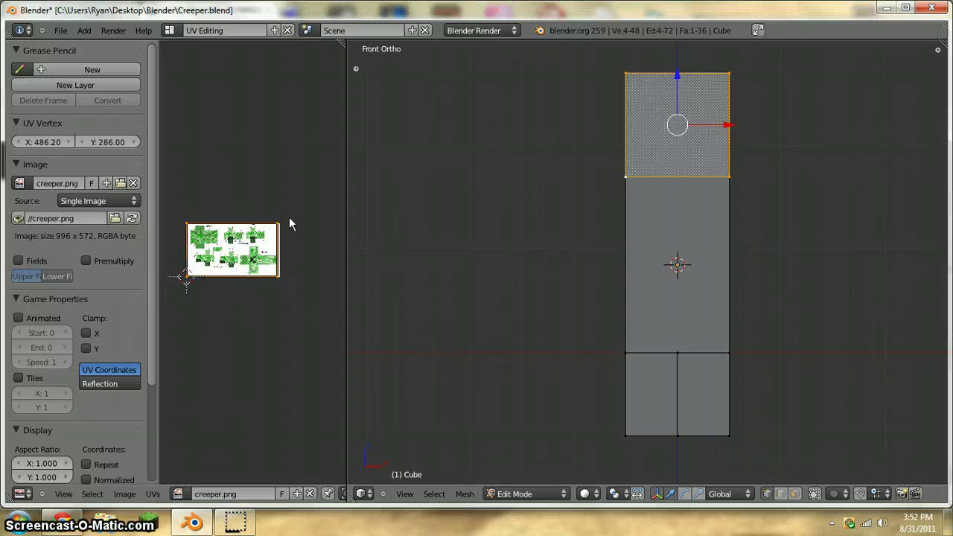
pyautogui.scroll(2, 279, 208)
pyautogui.scroll(-1, 266, 185)
pyautogui.press('u')
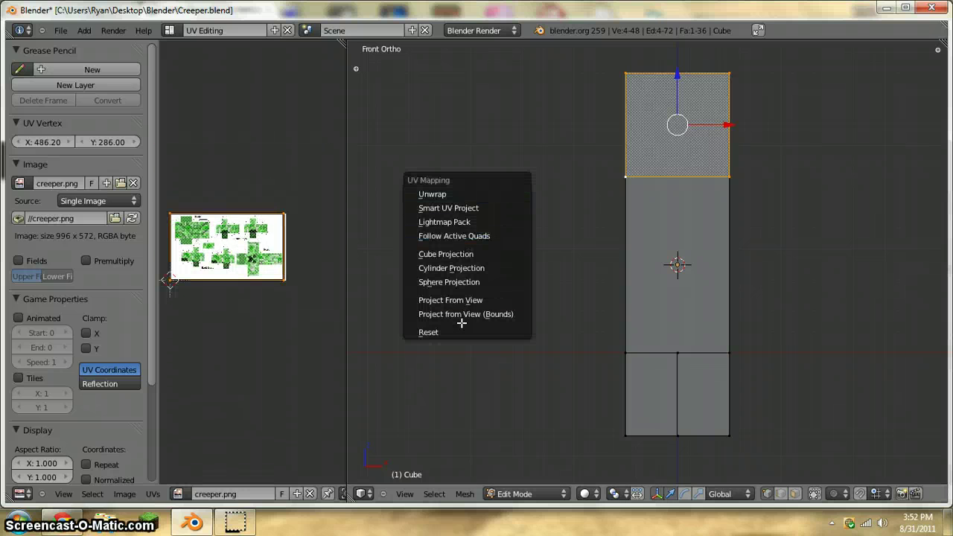
pyautogui.click(447, 300)
# Move the front face's UV square onto the creeper face in the Head section of creeper.png.
pyautogui.scroll(3, 253, 279)
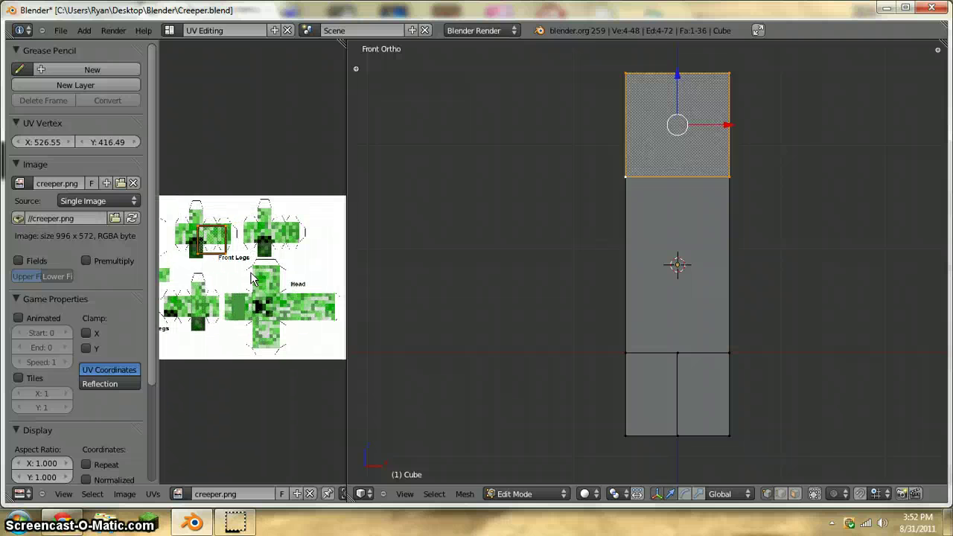
pyautogui.press('g')
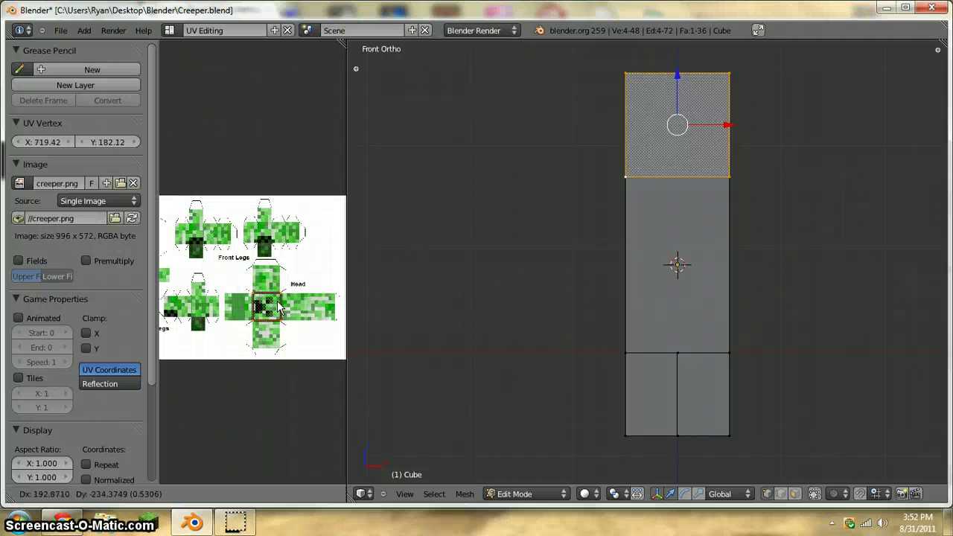
pyautogui.click(279, 307)
# Shift the UV square slightly so its upper-left corner lines up with the matching corner of the creeper face texture.
pyautogui.scroll(5, 279, 313)
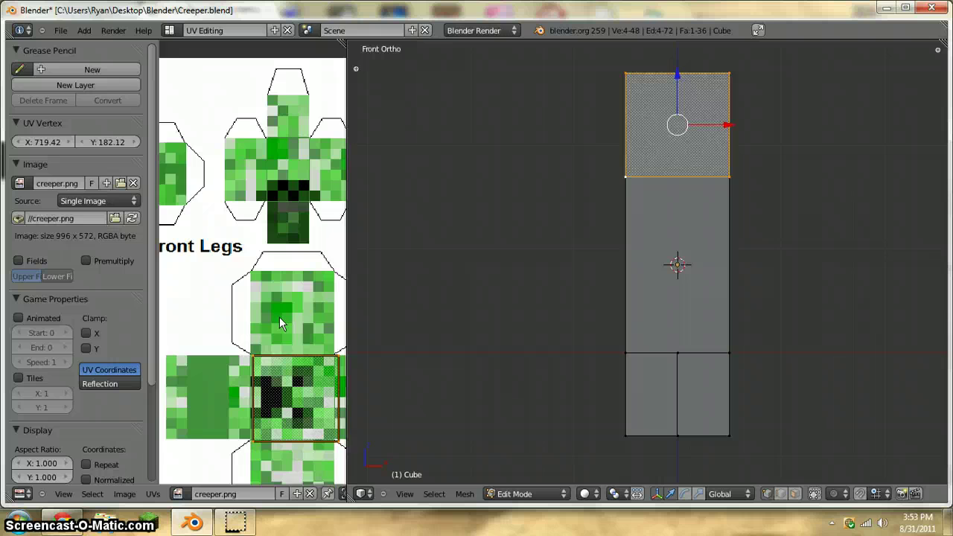
pyautogui.scroll(3, 253, 245)
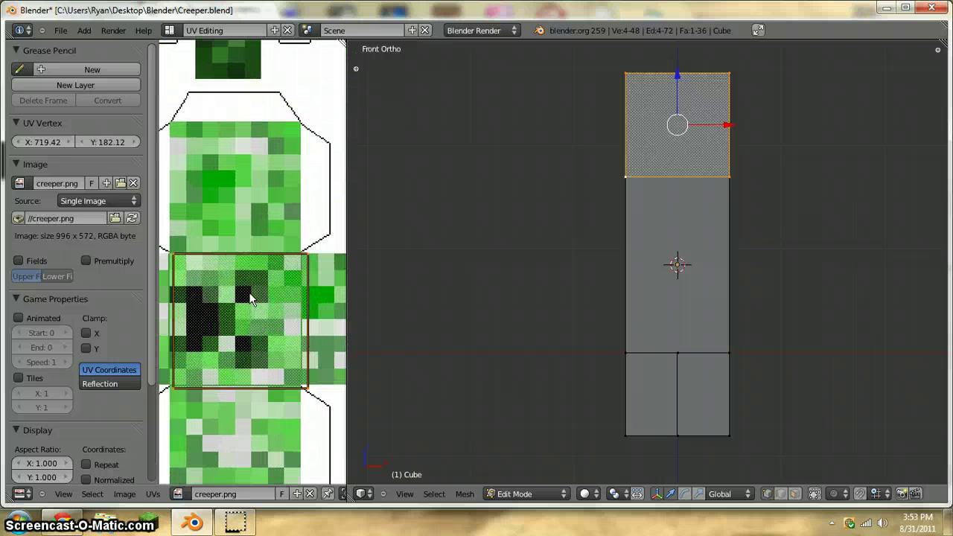
pyautogui.scroll(4, 230, 252)
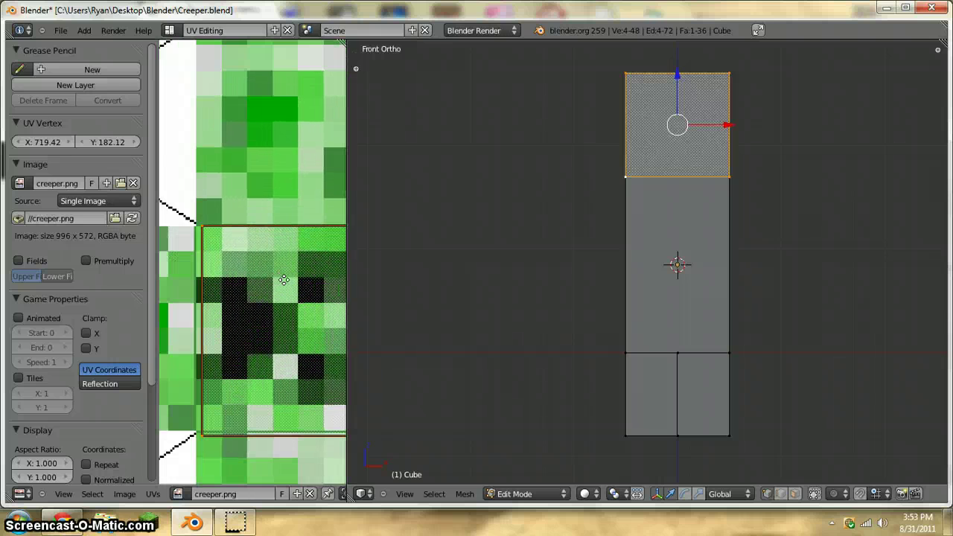
pyautogui.moveTo(211, 244); pyautogui.dragTo(312, 231, button='middle')
pyautogui.scroll(4, 290, 241)
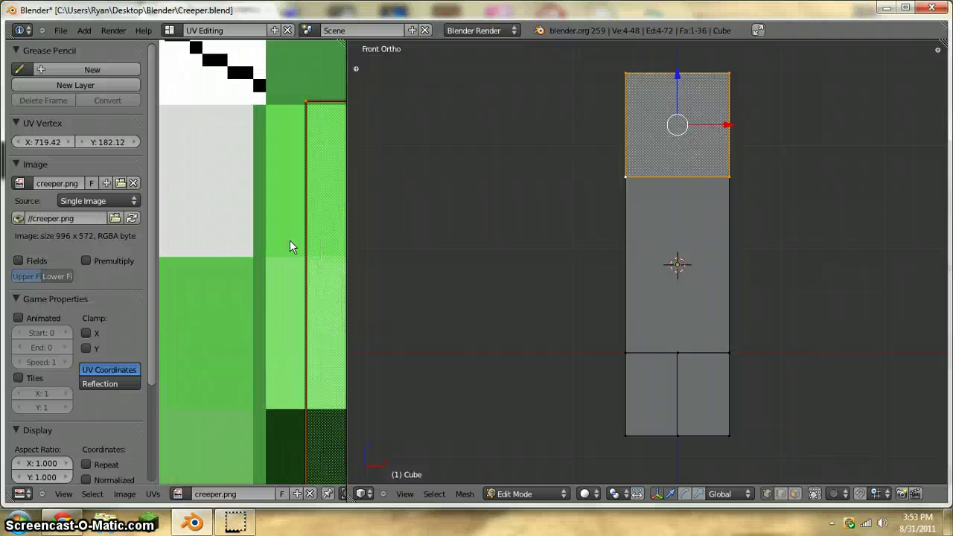
pyautogui.moveTo(290, 190); pyautogui.dragTo(291, 245, button='middle')
pyautogui.scroll(5, 292, 247)
pyautogui.moveTo(277, 73); pyautogui.dragTo(244, 316, button='middle')
pyautogui.scroll(-1, 260, 324)
pyautogui.scroll(-2, 263, 327)
pyautogui.press('g')
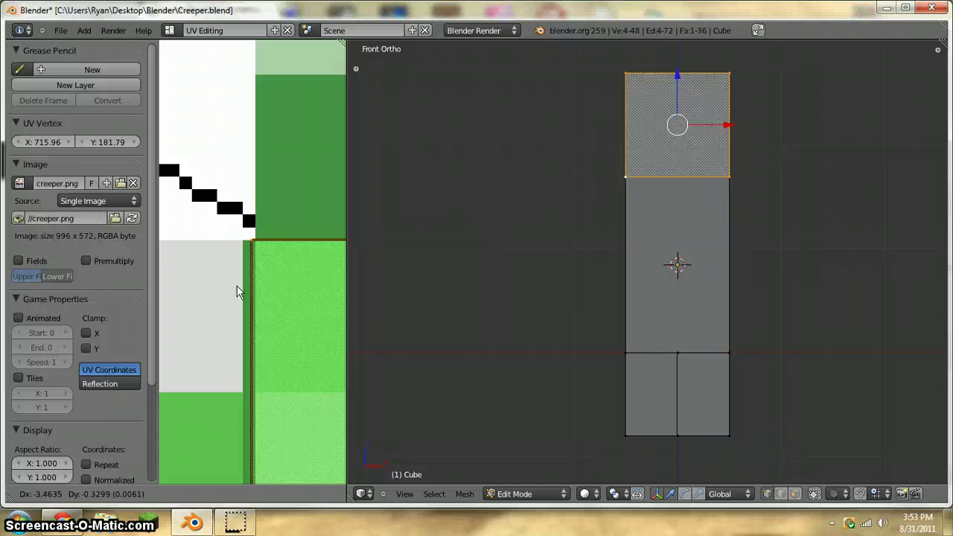
pyautogui.click(245, 289)
pyautogui.scroll(-4, 253, 282)
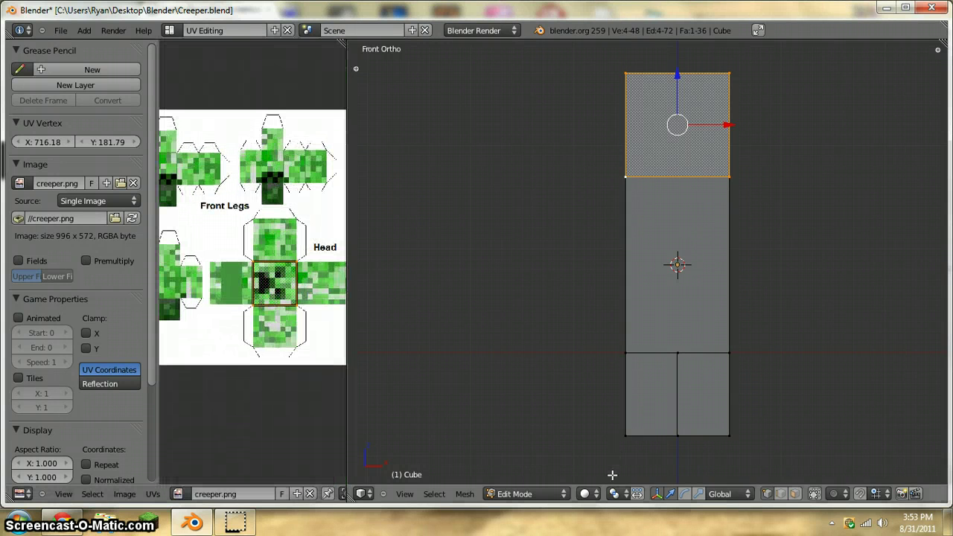
# Set the viewport shading to Textured and rotate the front face's UV square by 90 degrees.
pyautogui.click(588, 494)
pyautogui.click(593, 434)
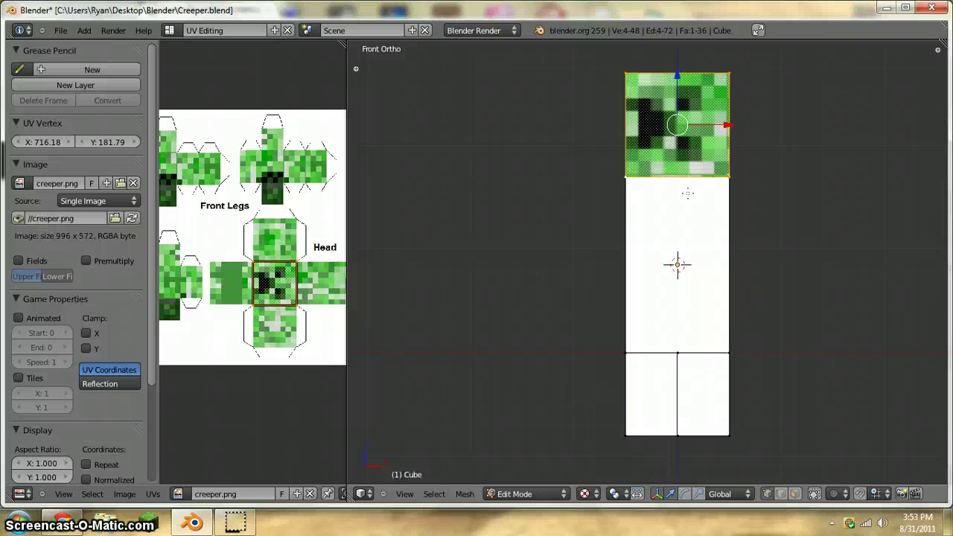
pyautogui.press('r')
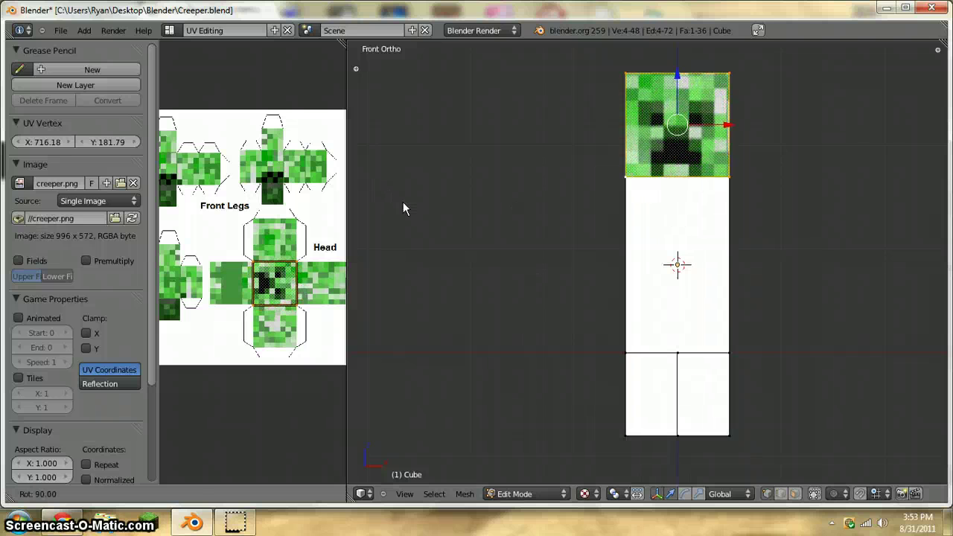
pyautogui.click(403, 202)
# Nudge the rotated UV square so its upper-left corner sits exactly on the creeper face texture's corner.
pyautogui.scroll(3, 253, 327)
pyautogui.scroll(10, 254, 327)
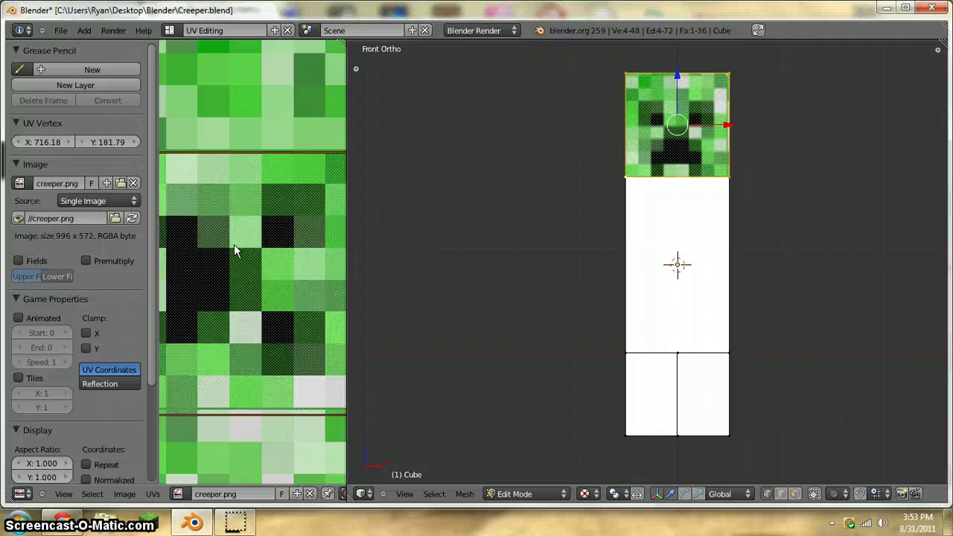
pyautogui.scroll(8, 272, 355)
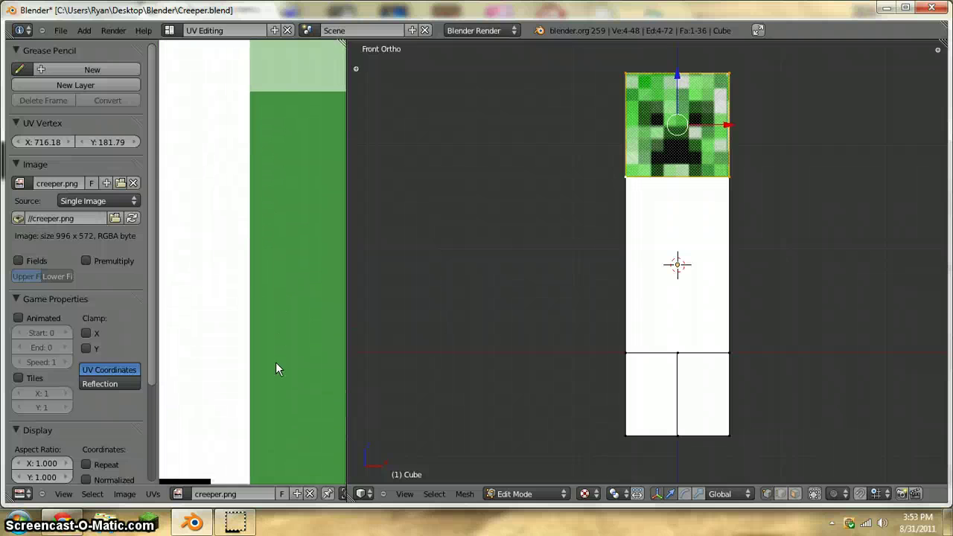
pyautogui.scroll(6, 292, 106)
pyautogui.moveTo(287, 171); pyautogui.dragTo(254, 304, button='middle')
pyautogui.scroll(1, 254, 305)
pyautogui.press('g')
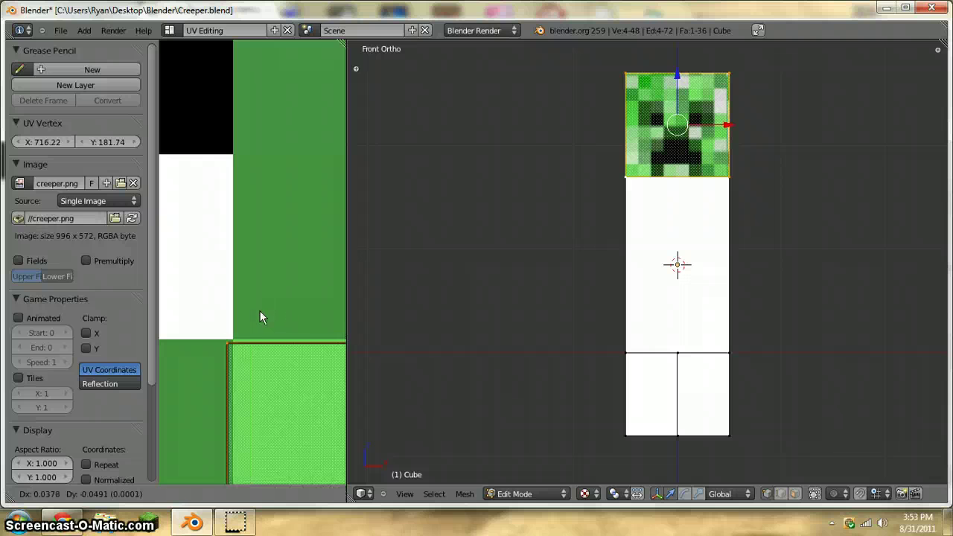
pyautogui.click(265, 305)
# Select only the UV square's right edge and move it about -2.5 along X to the creeper face's right border.
pyautogui.scroll(-5, 260, 313)
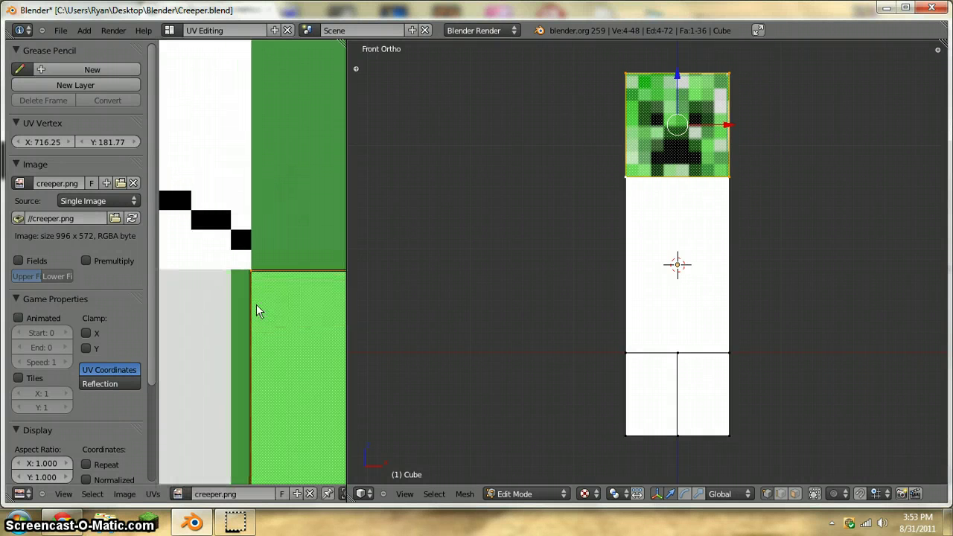
pyautogui.scroll(5, 264, 350)
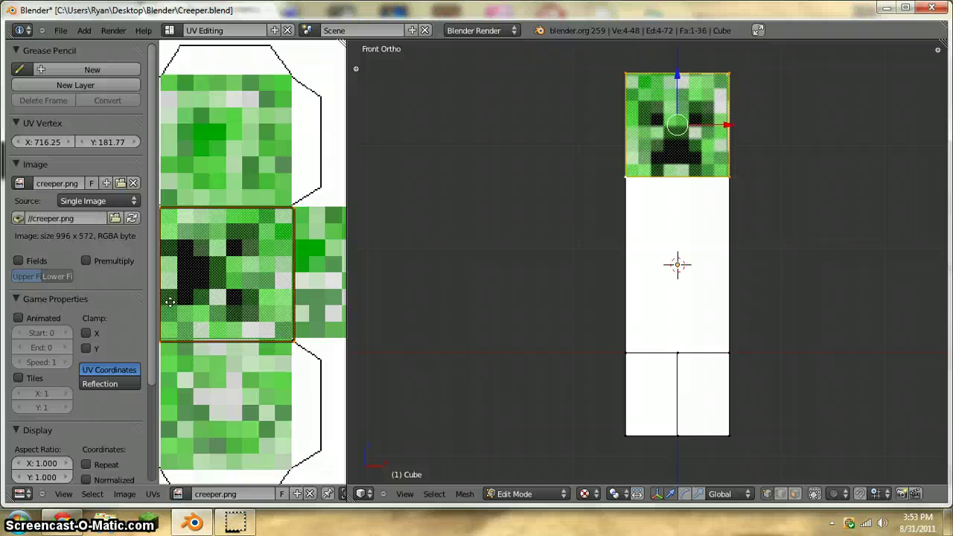
pyautogui.scroll(5, 254, 330)
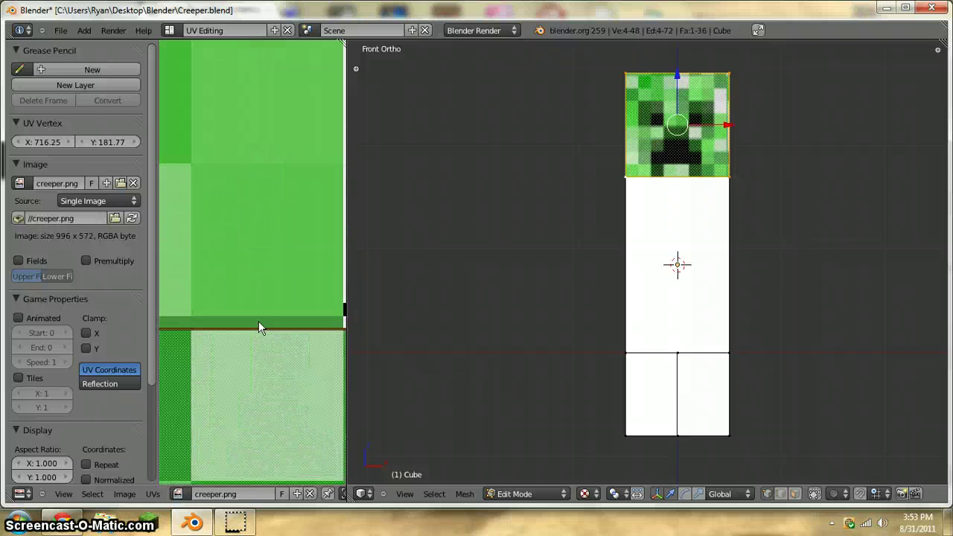
pyautogui.scroll(-6, 315, 336)
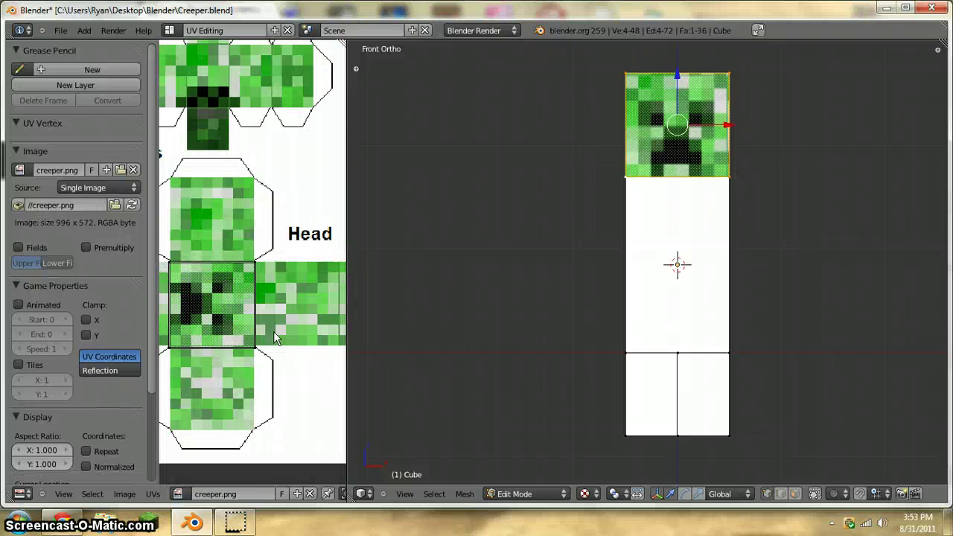
pyautogui.press('a')
pyautogui.scroll(5, 268, 272)
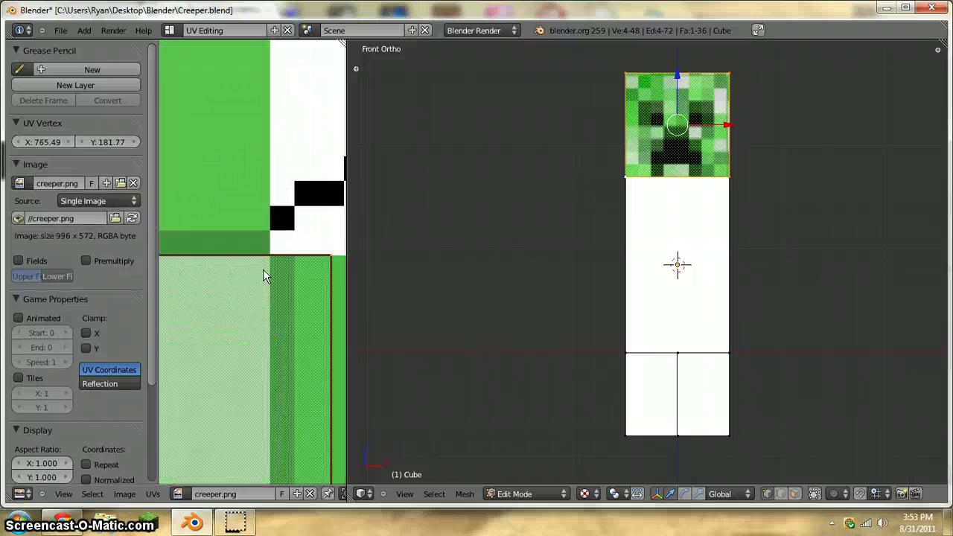
pyautogui.press('g')
pyautogui.press('x')
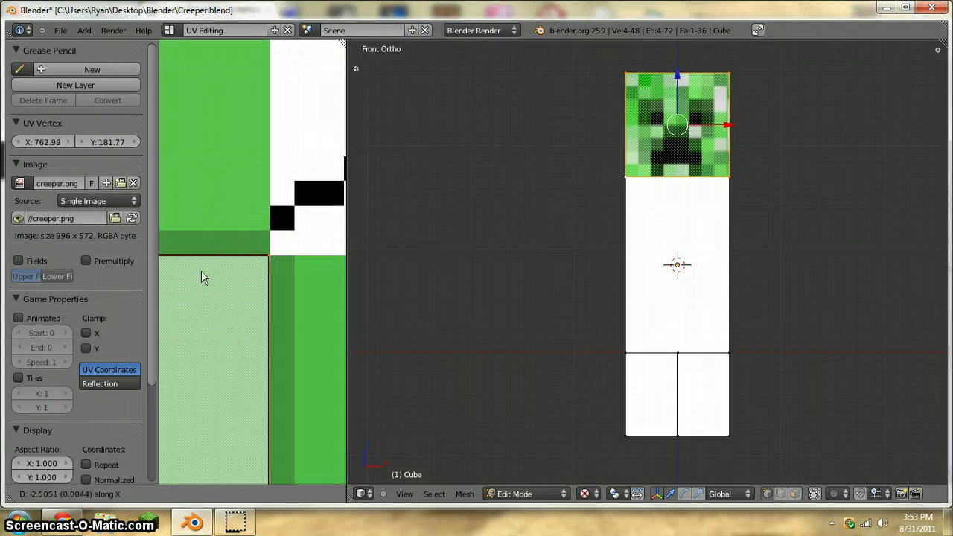
pyautogui.click(201, 270)
pyautogui.scroll(-5, 207, 320)
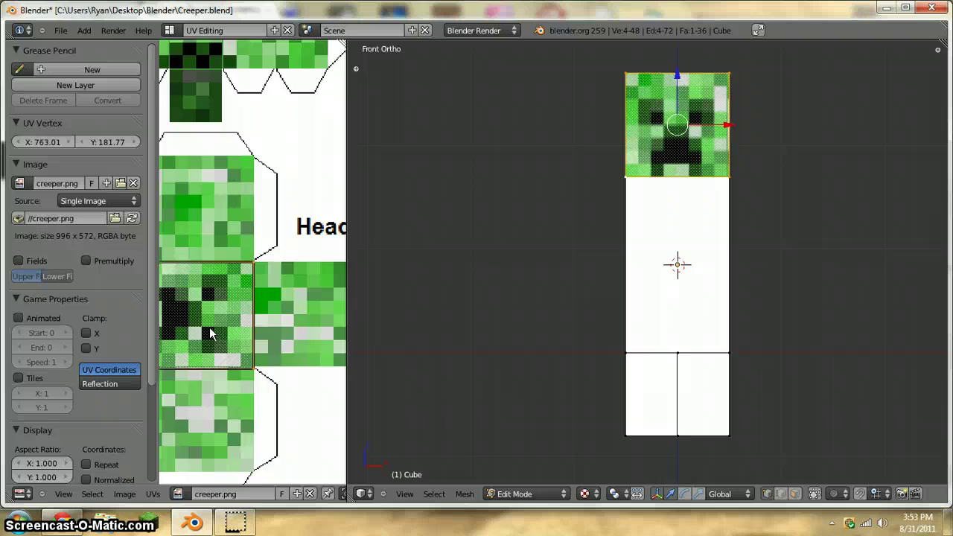
# Select only the UV square's bottom edge and move it about 2.49 along Y to the creeper face's lower border.
pyautogui.press('a')
pyautogui.rightClick(258, 330)
pyautogui.scroll(7, 250, 305)
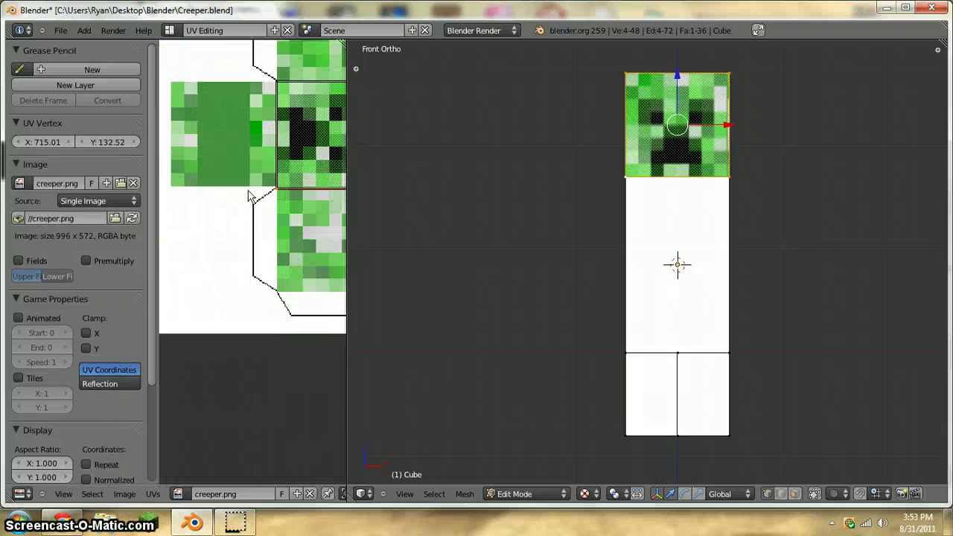
pyautogui.moveTo(255, 311); pyautogui.dragTo(293, 154, button='middle')
pyautogui.scroll(4, 248, 261)
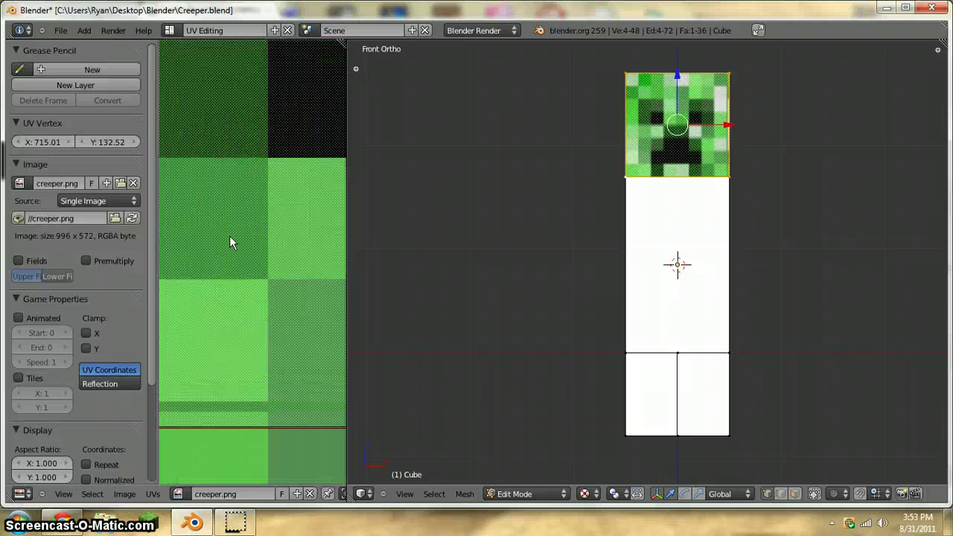
pyautogui.moveTo(165, 293); pyautogui.dragTo(231, 198, button='middle')
pyautogui.scroll(4, 222, 216)
pyautogui.moveTo(247, 235); pyautogui.dragTo(297, 251, button='middle')
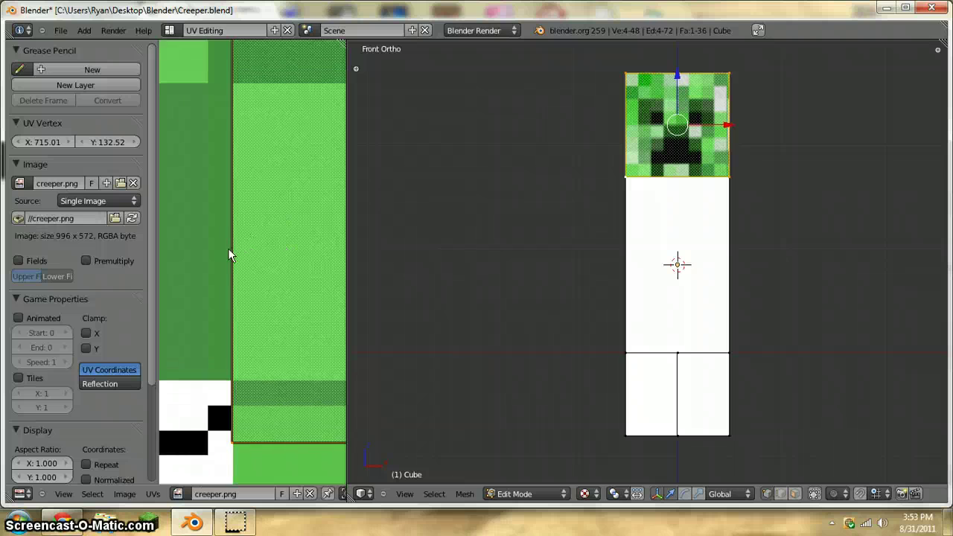
pyautogui.scroll(2, 227, 248)
pyautogui.moveTo(238, 276); pyautogui.dragTo(242, 204, button='middle')
pyautogui.press('g')
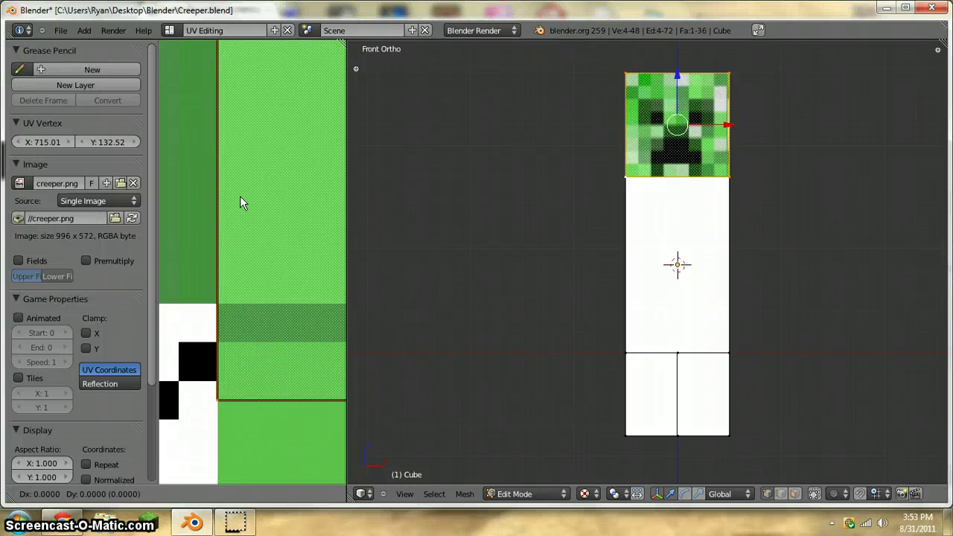
pyautogui.press('y')
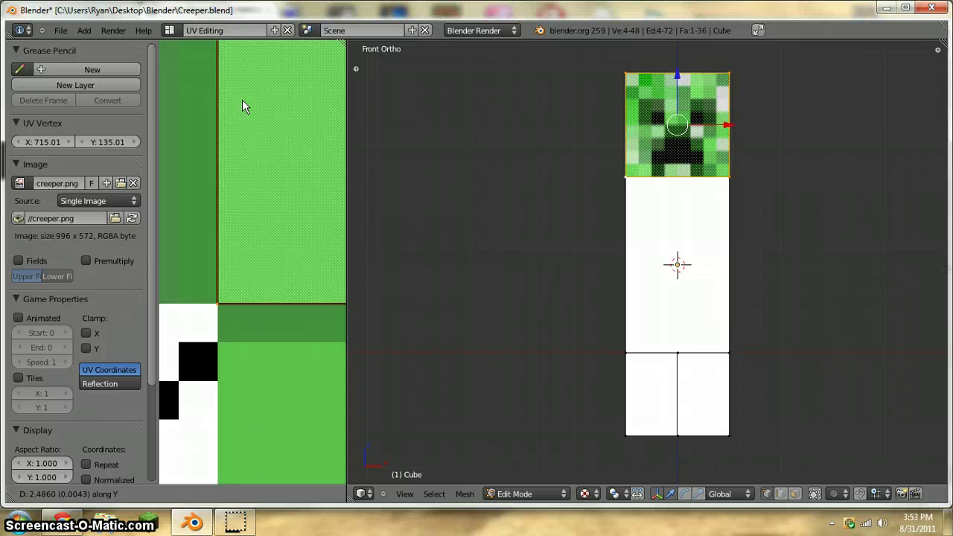
pyautogui.click(241, 100)
pyautogui.scroll(-5, 246, 103)
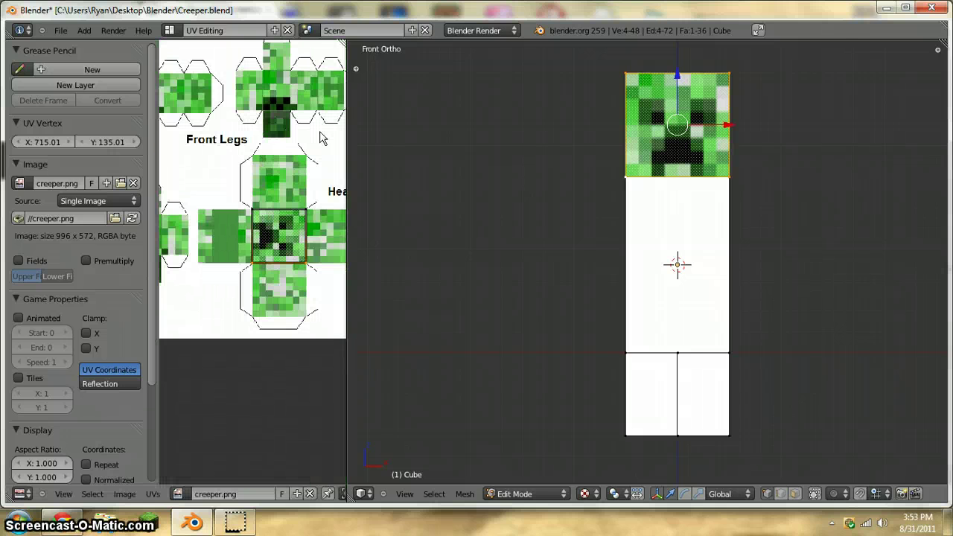
# View the textured head in Object Mode, return to Edit Mode and select the four vertices of the head's right side face.
pyautogui.press('Tab')
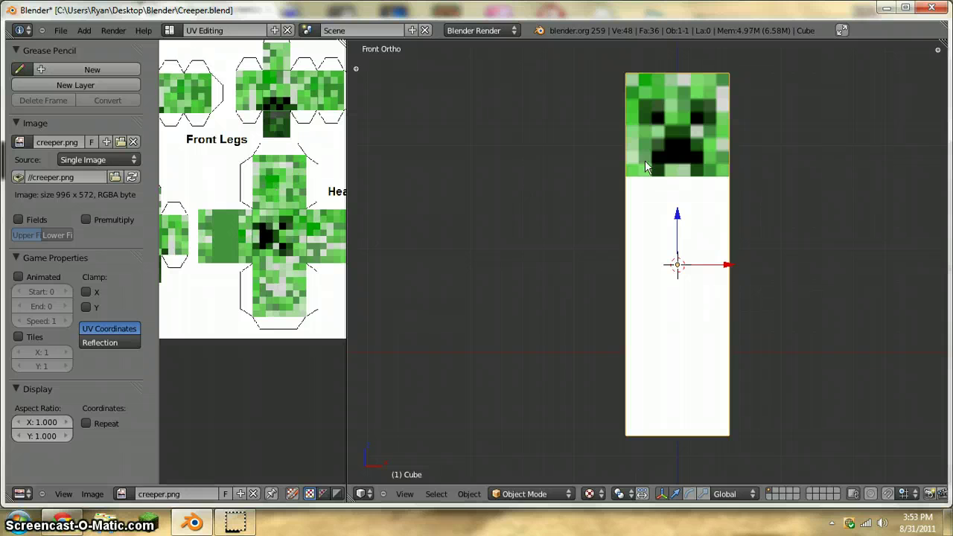
pyautogui.press('KP_3')
pyautogui.press('Tab')
pyautogui.moveTo(644, 149); pyautogui.dragTo(679, 198, button='middle')
pyautogui.rightClick(700, 193)
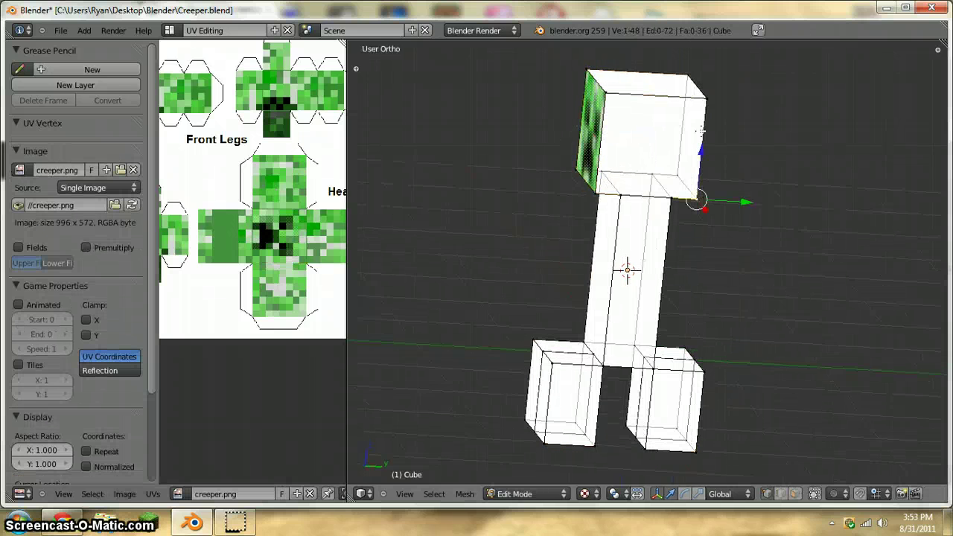
pyautogui.keyDown('shift'); pyautogui.rightClick(608, 101); pyautogui.keyUp('shift')
pyautogui.keyDown('shift'); pyautogui.rightClick(595, 198); pyautogui.keyUp('shift')
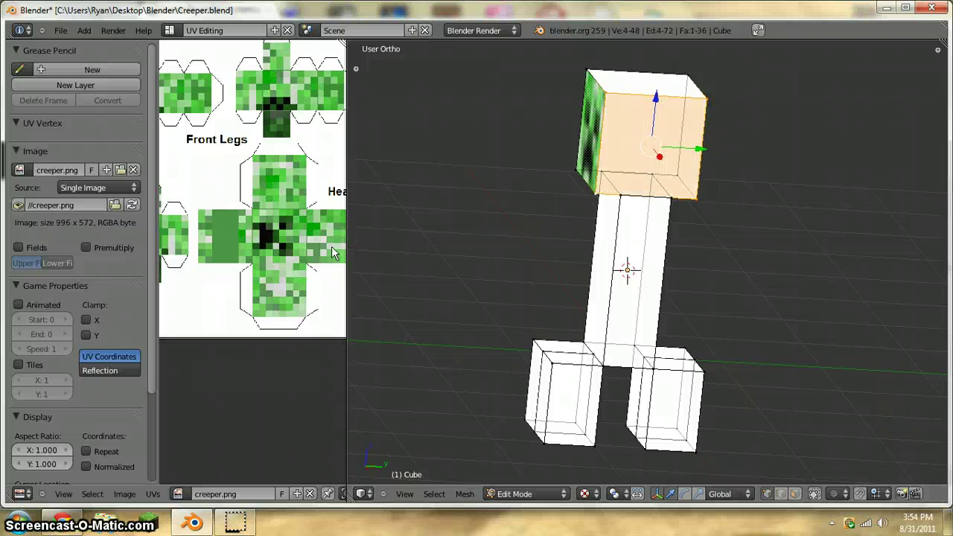
# Project the head's selected right side face from the right orthographic view, at a size close to the head texture's squares.
pyautogui.press('KP_3')
pyautogui.scroll(2, 530, 206)
pyautogui.keyDown('shift'); pyautogui.moveTo(556, 146); pyautogui.dragTo(593, 289, button='middle'); pyautogui.keyUp('shift')
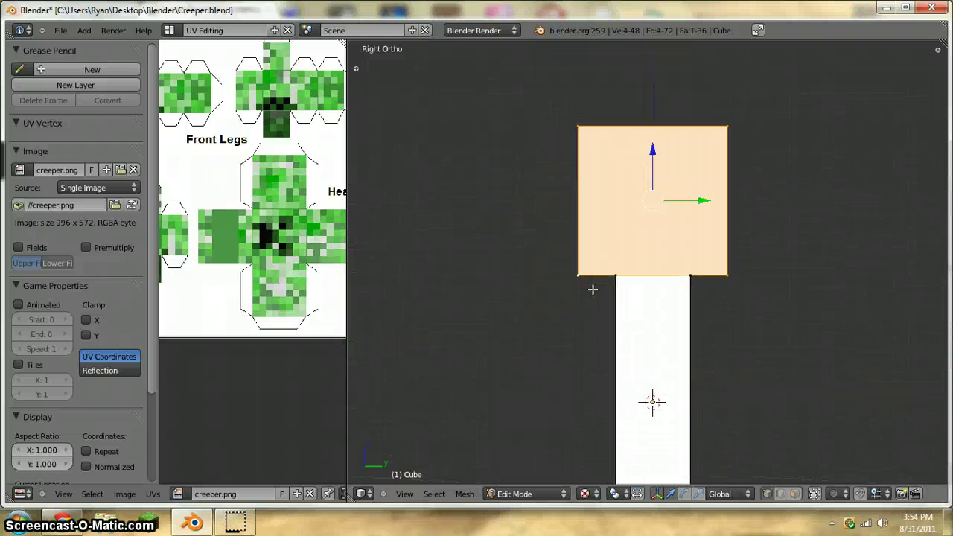
pyautogui.press('u')
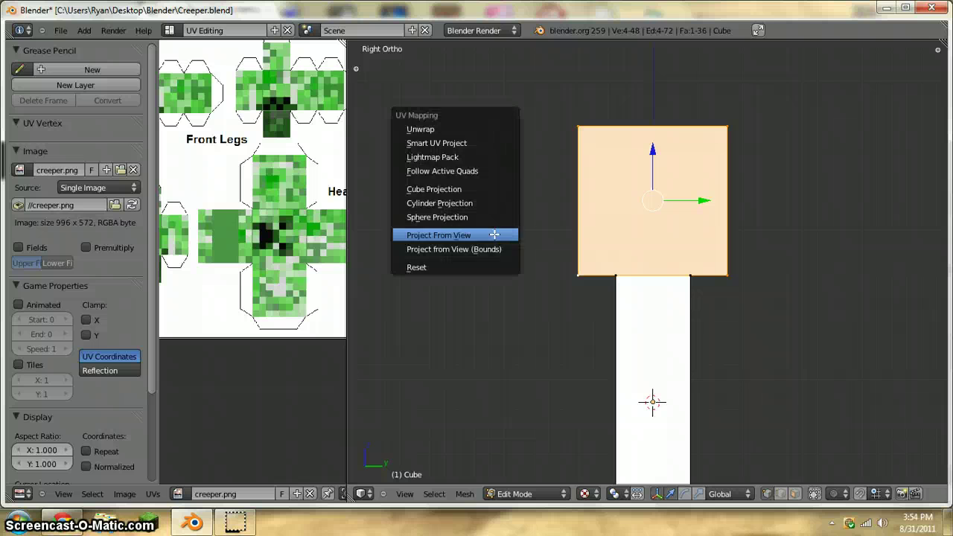
pyautogui.click(494, 234)
pyautogui.scroll(-3, 222, 220)
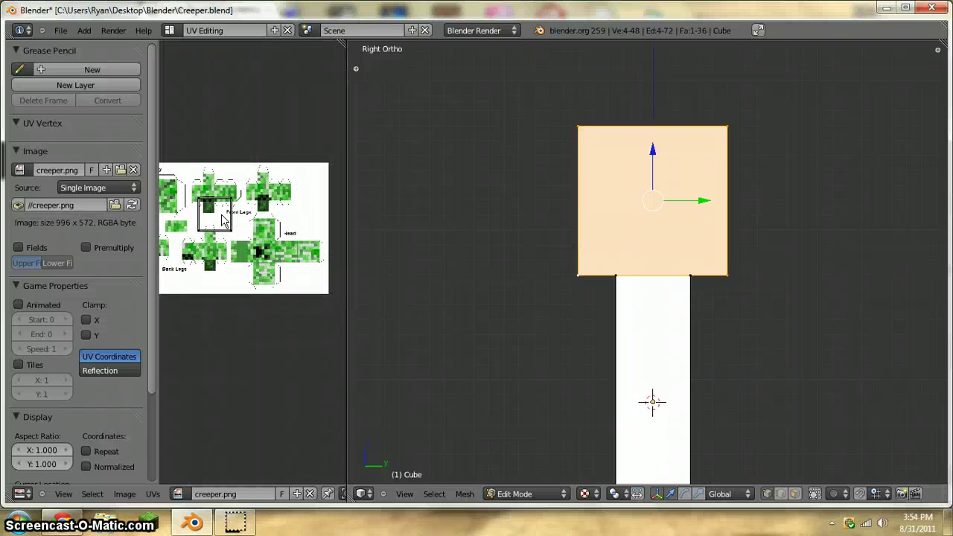
pyautogui.scroll(-2, 608, 235)
pyautogui.press('u')
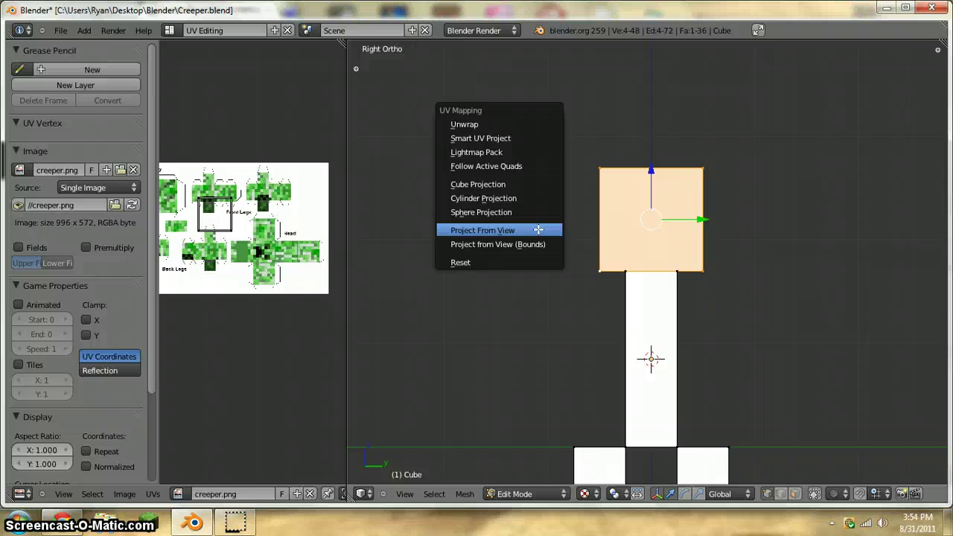
pyautogui.click(538, 229)
# Select the whole projected UV square and move it onto the head texture square directly below the creeper face.
pyautogui.press('a')
pyautogui.press('g')
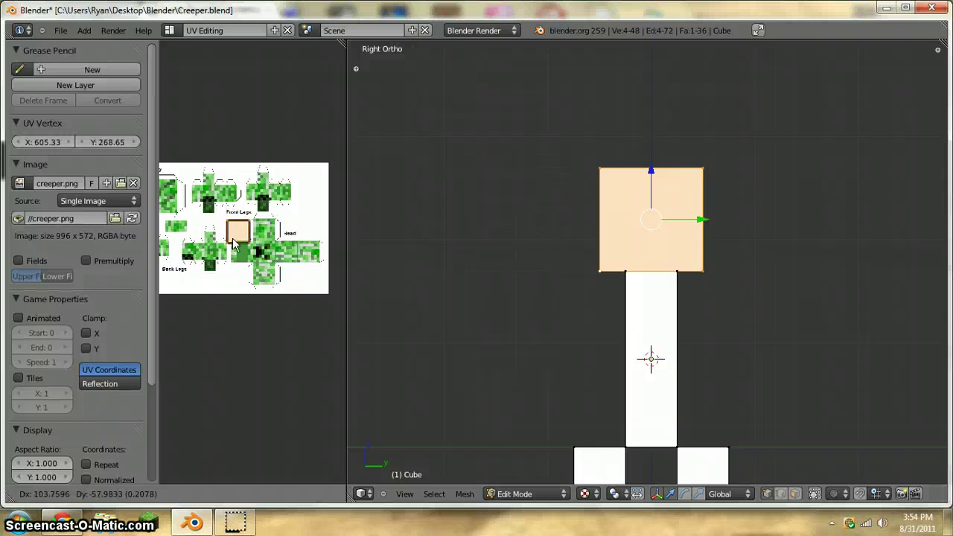
pyautogui.click(254, 275)
pyautogui.scroll(3, 253, 274)
pyautogui.scroll(1, 257, 262)
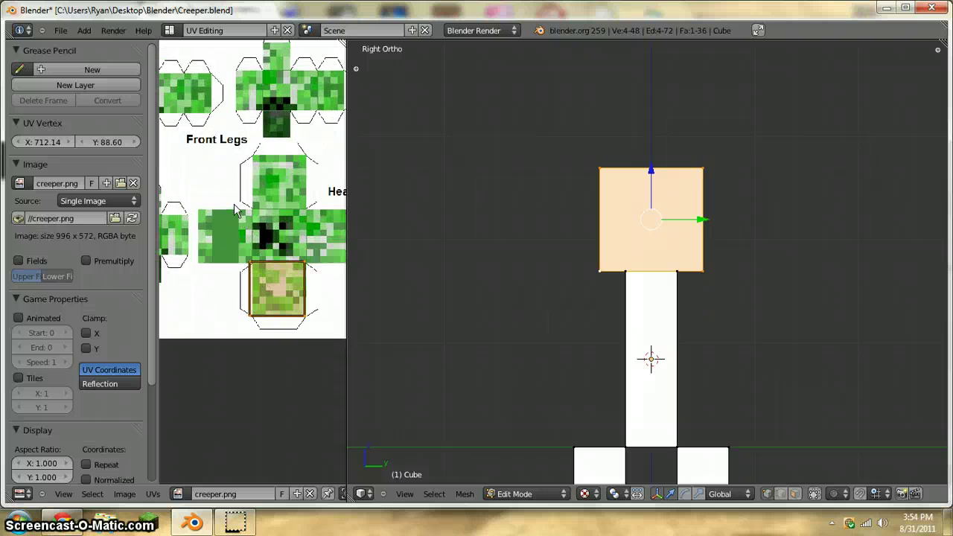
pyautogui.scroll(4, 243, 268)
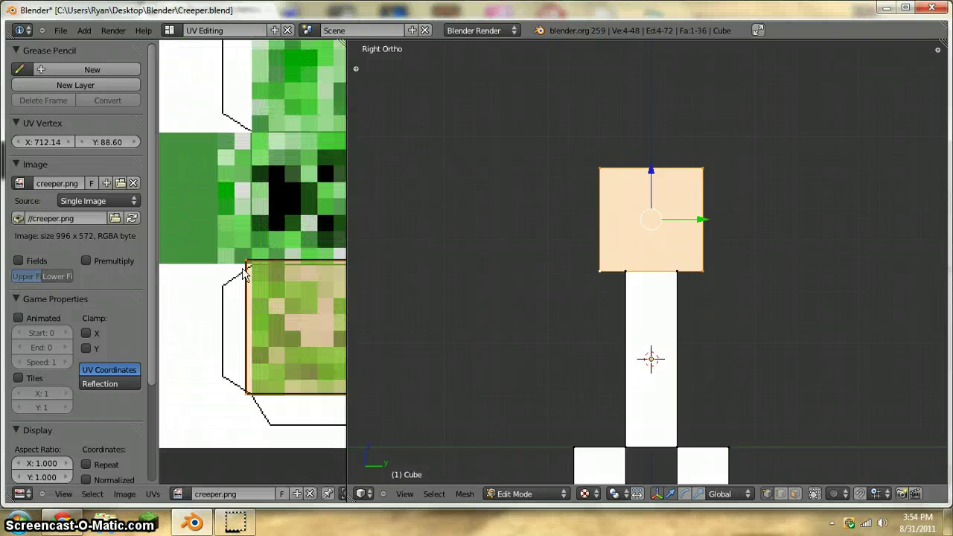
pyautogui.press('g')
pyautogui.click(237, 273)
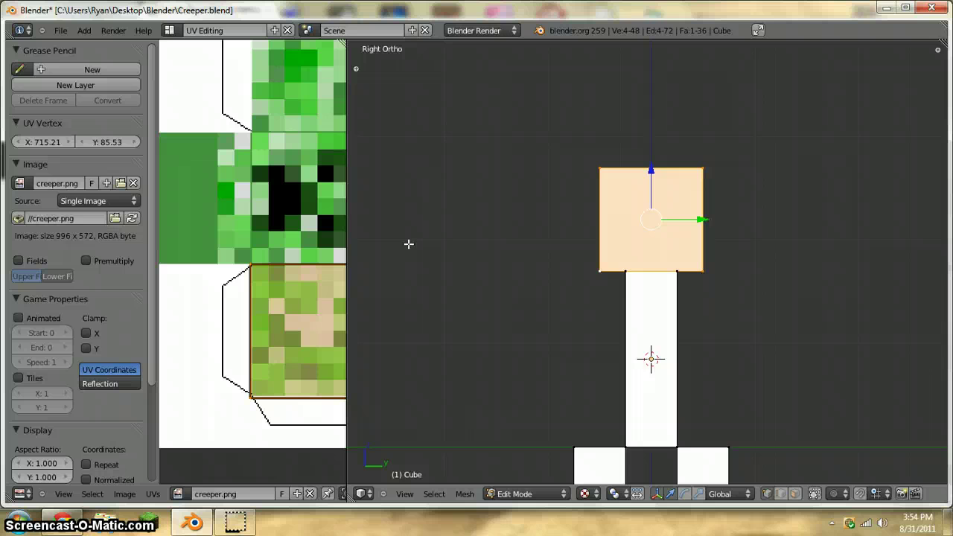
# Inspect the head's side face in the 3D view, switching to Object Mode and back to Edit Mode.
pyautogui.moveTo(408, 244); pyautogui.dragTo(487, 257, button='middle')
pyautogui.press('KP_3')
pyautogui.press('Tab')
pyautogui.press('Tab')
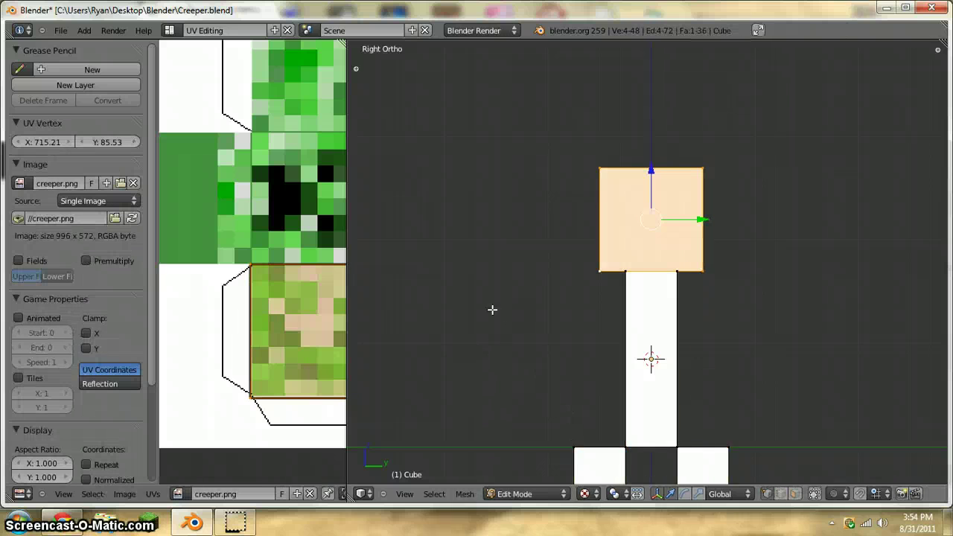
pyautogui.moveTo(494, 308); pyautogui.dragTo(358, 302, button='middle')
pyautogui.press('g')
pyautogui.click(297, 113)
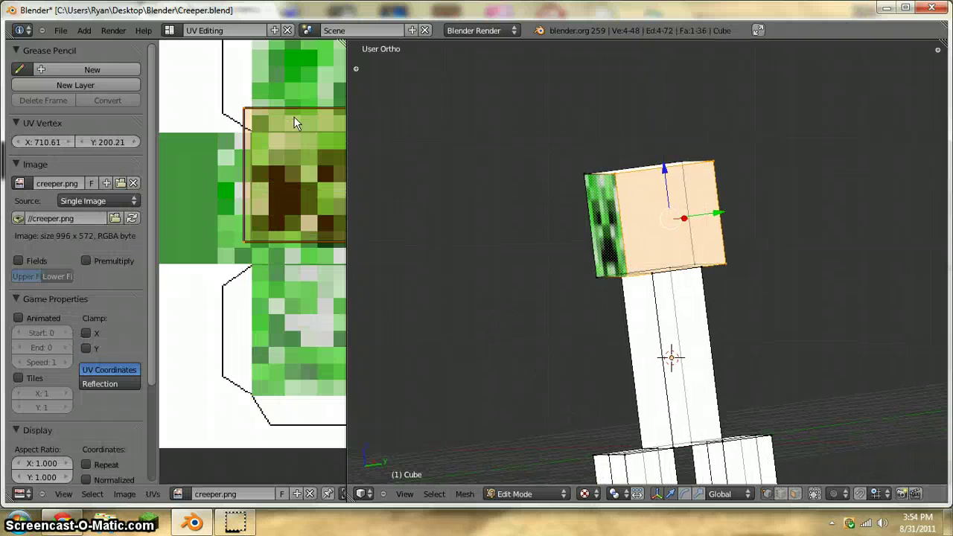
pyautogui.hotkey('ctrl', 'z')
# Assign the creeper.png image to the head's selected side face in the UV editor.
pyautogui.scroll(-5, 290, 160)
pyautogui.scroll(-3, 290, 168)
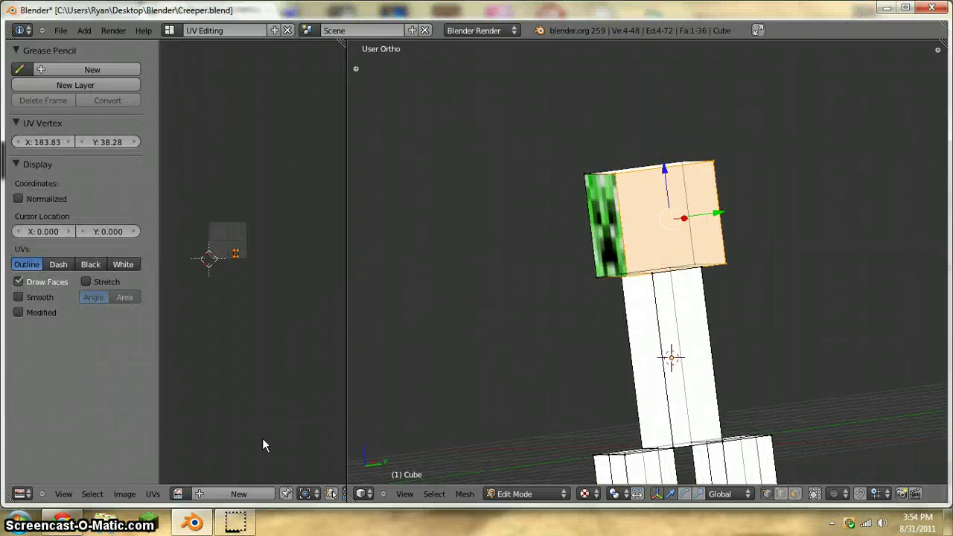
pyautogui.click(176, 493)
pyautogui.click(219, 358)
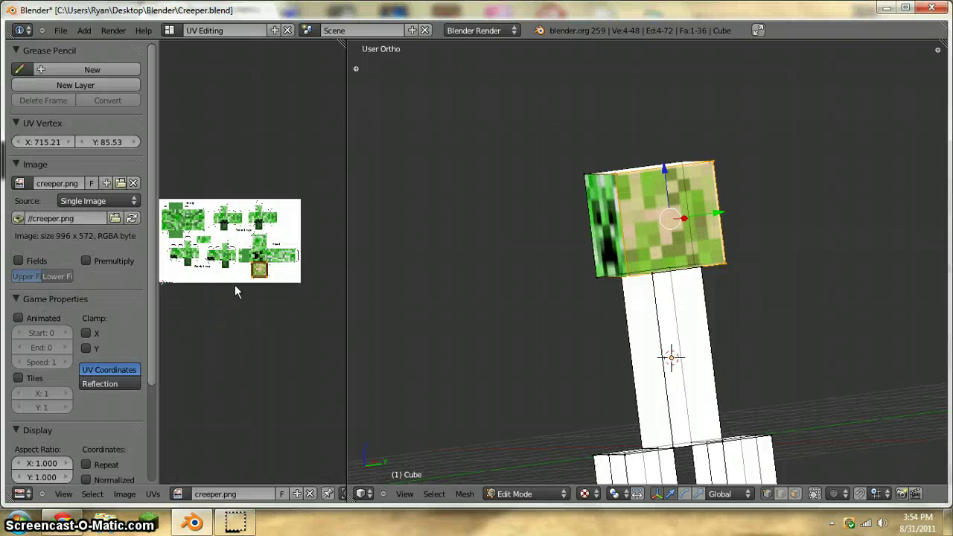
# Move the UV square about 1.09 along X and 0.25 along Y onto the lower texture square's upper-left corner.
pyautogui.scroll(8, 235, 285)
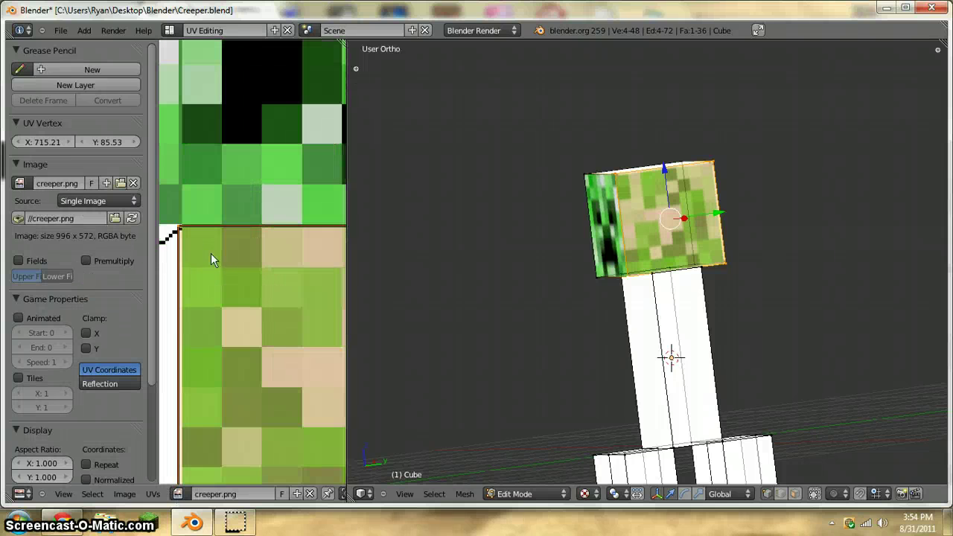
pyautogui.scroll(4, 210, 257)
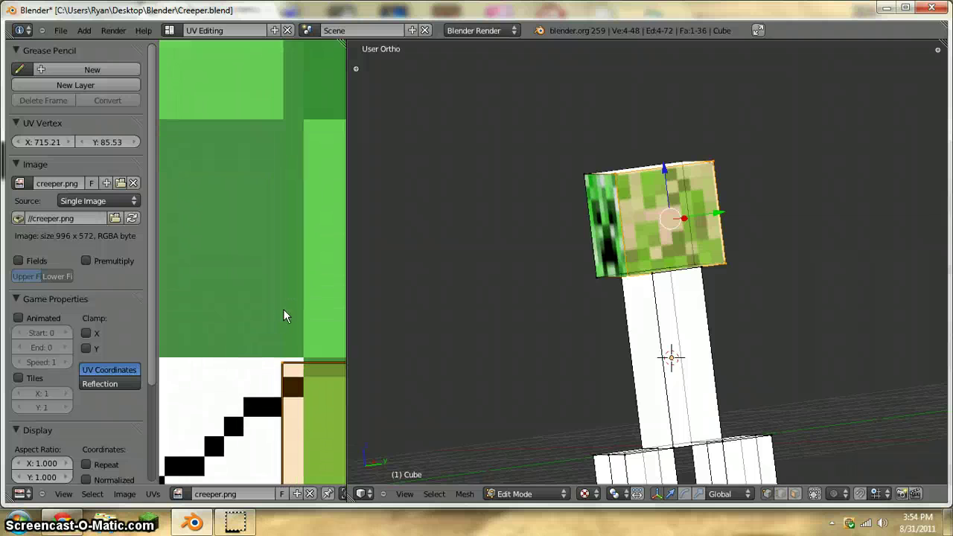
pyautogui.moveTo(283, 308); pyautogui.dragTo(205, 230, button='middle')
pyautogui.press('g')
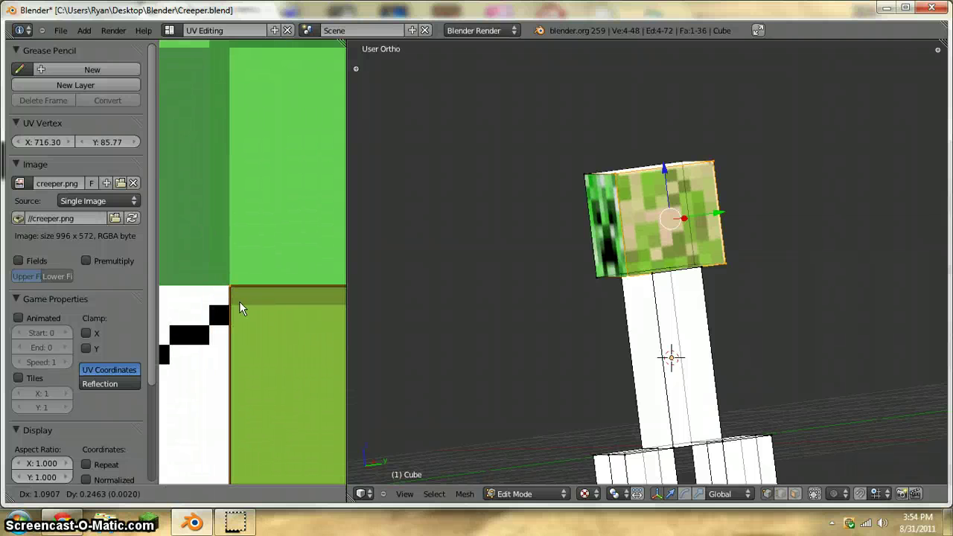
pyautogui.click(239, 301)
# Fine-tune the UV square by about -0.05 along X so its upper-left corner sits exactly on the texture's corner.
pyautogui.scroll(6, 239, 302)
pyautogui.moveTo(302, 298); pyautogui.dragTo(398, 281, button='middle')
pyautogui.scroll(4, 274, 318)
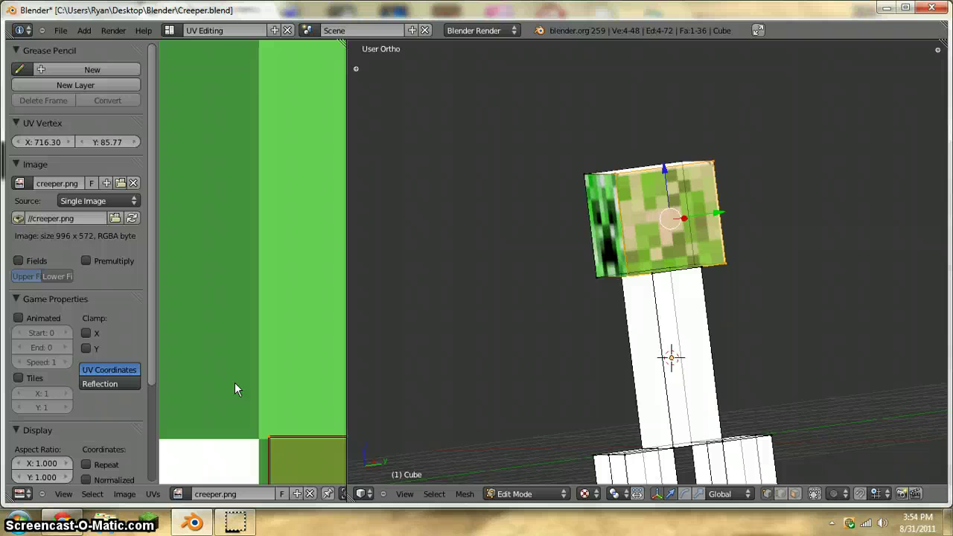
pyautogui.moveTo(234, 382); pyautogui.dragTo(246, 277, button='middle')
pyautogui.press('g')
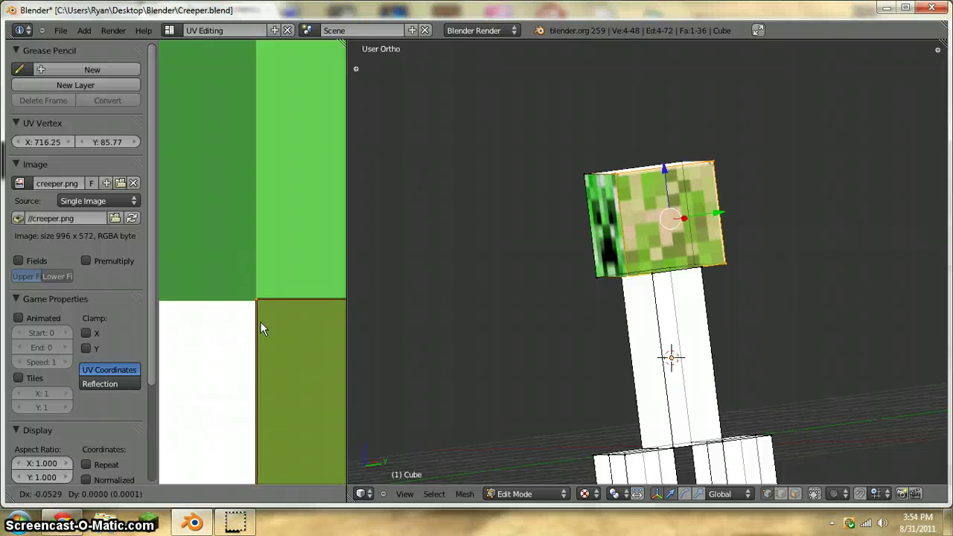
pyautogui.click(261, 323)
pyautogui.scroll(-8, 270, 310)
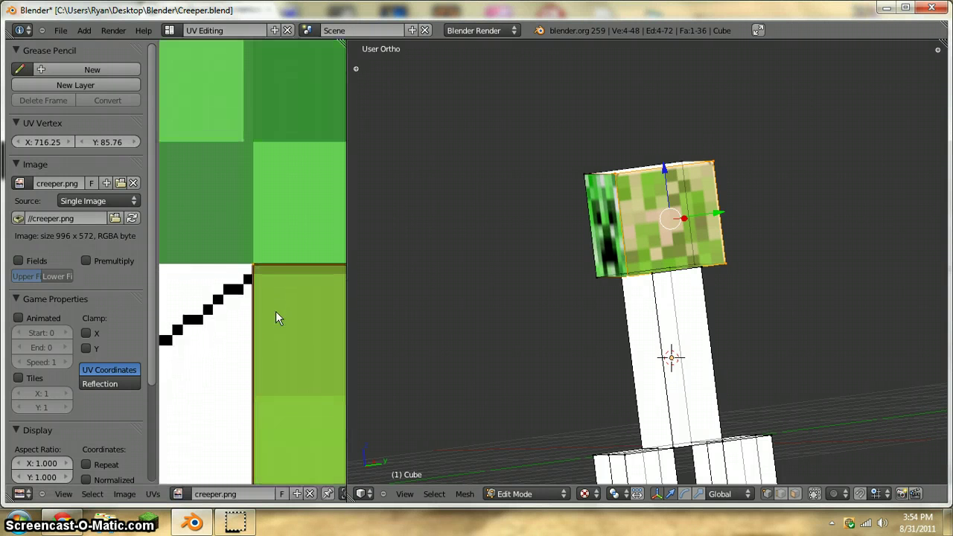
# Select only the UV square's right edge and move it about -2.5 along X to the lower texture square's right border.
pyautogui.scroll(2, 305, 308)
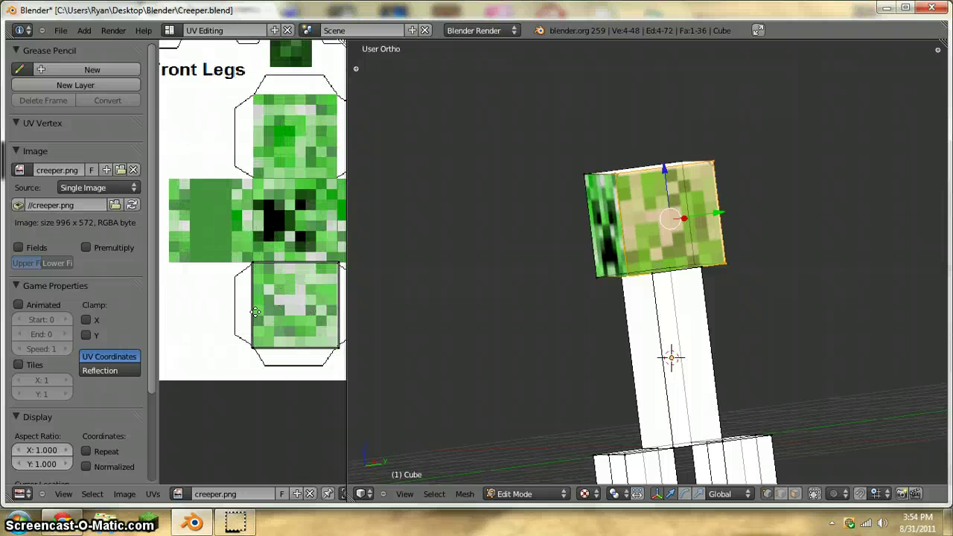
pyautogui.scroll(-1, 287, 309)
pyautogui.scroll(4, 298, 322)
pyautogui.scroll(-7, 298, 323)
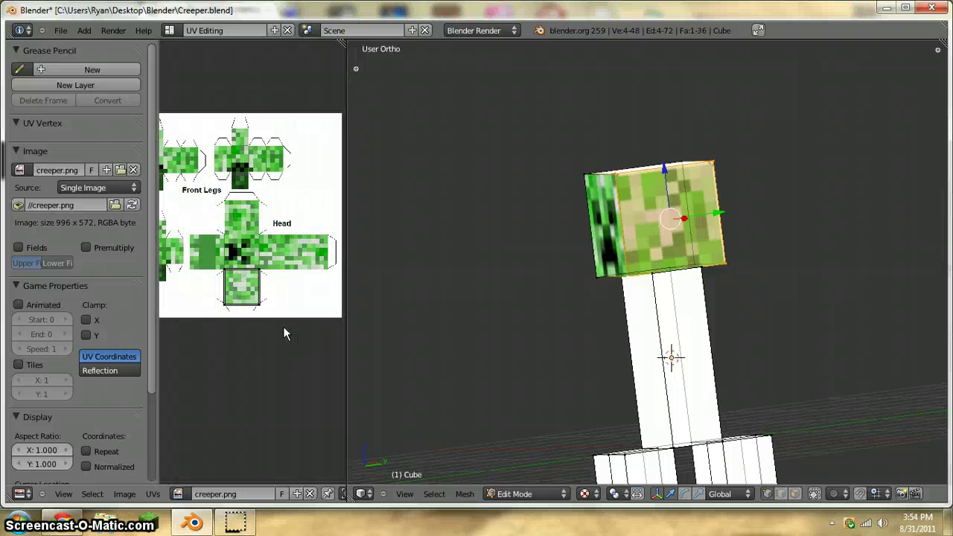
pyautogui.press('a')
pyautogui.press('a')
pyautogui.rightClick(273, 291)
pyautogui.scroll(9, 282, 279)
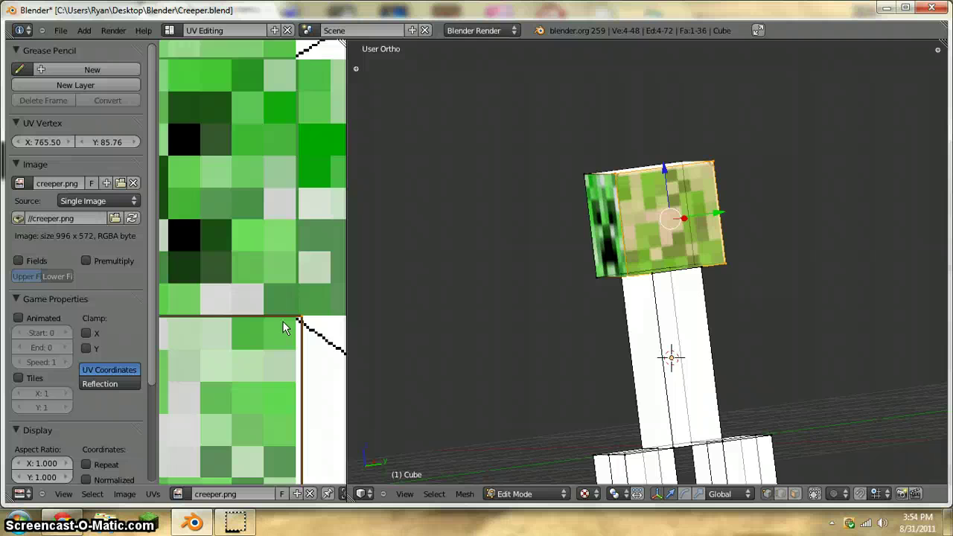
pyautogui.moveTo(287, 324); pyautogui.dragTo(248, 253, button='middle')
pyautogui.scroll(9, 251, 243)
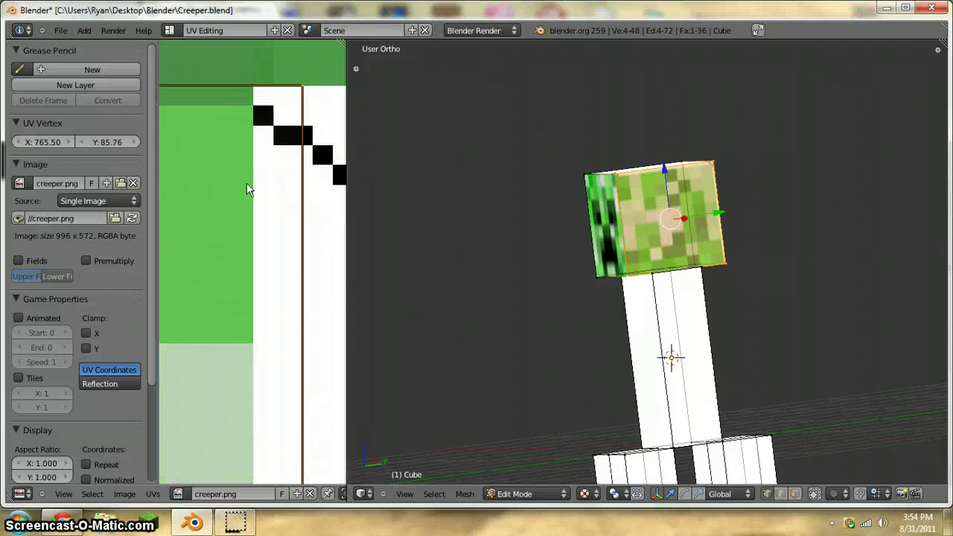
pyautogui.moveTo(246, 182); pyautogui.dragTo(244, 297, button='middle')
pyautogui.press('g')
pyautogui.press('x')
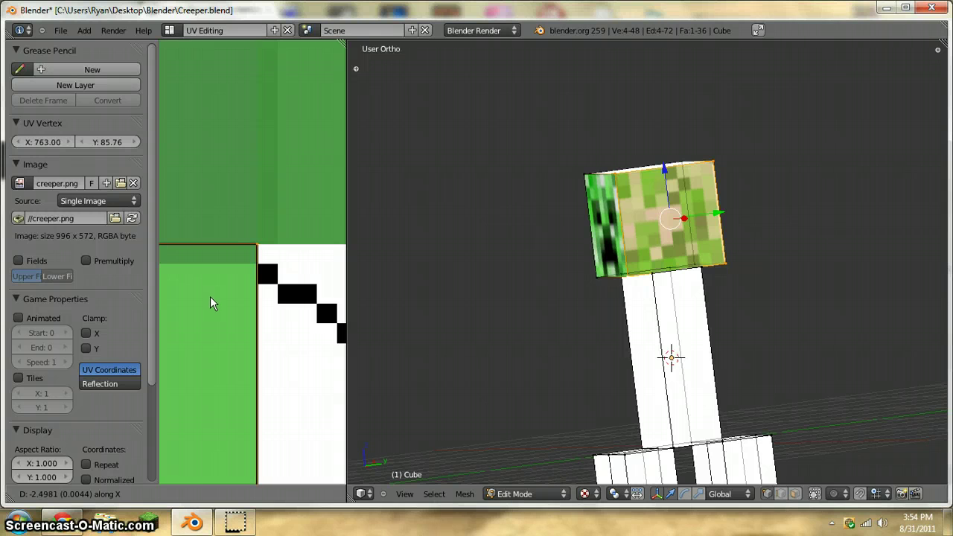
pyautogui.click(209, 295)
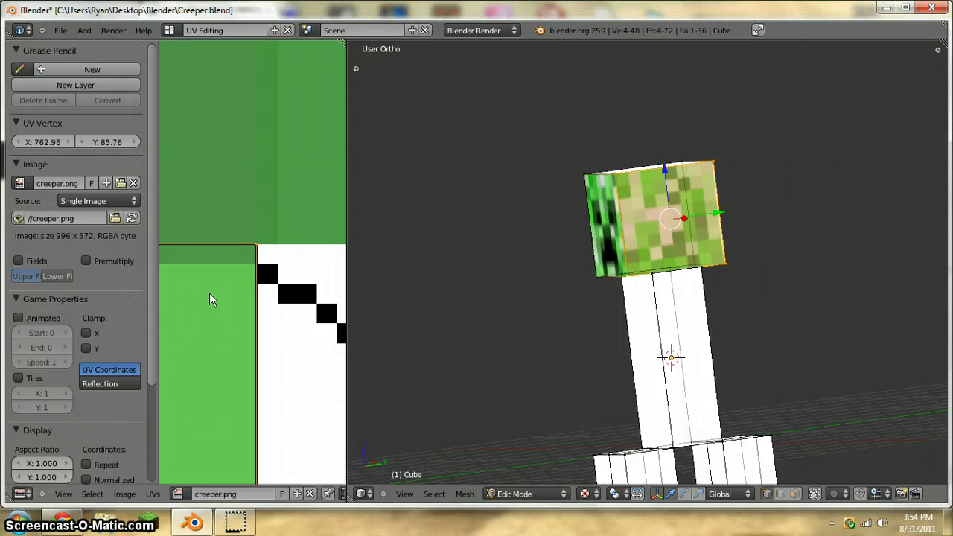
# Select only the UV square's bottom edge and move it along Y to about 37.99, at the texture square's lower border.
pyautogui.scroll(-4, 209, 294)
pyautogui.scroll(-1, 209, 290)
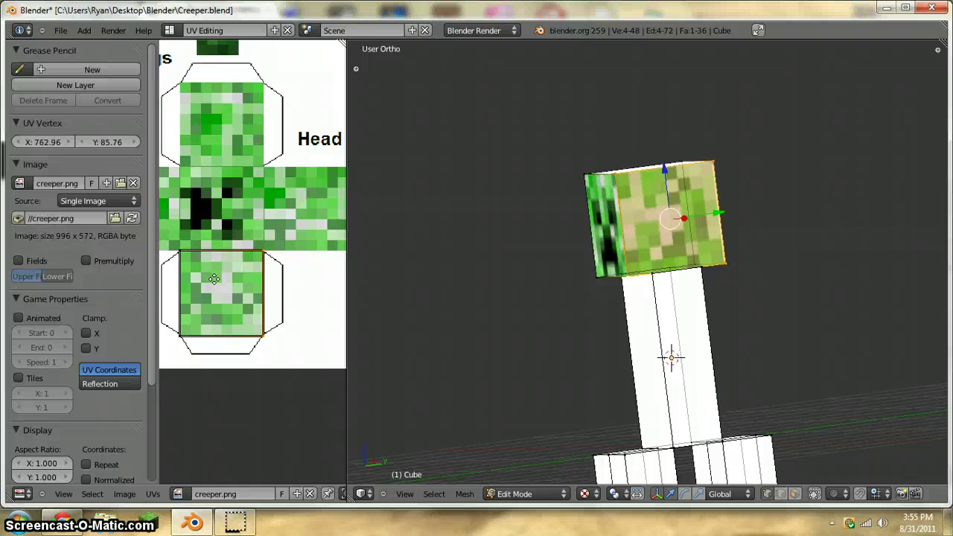
pyautogui.scroll(6, 246, 254)
pyautogui.press('a')
pyautogui.press('b')
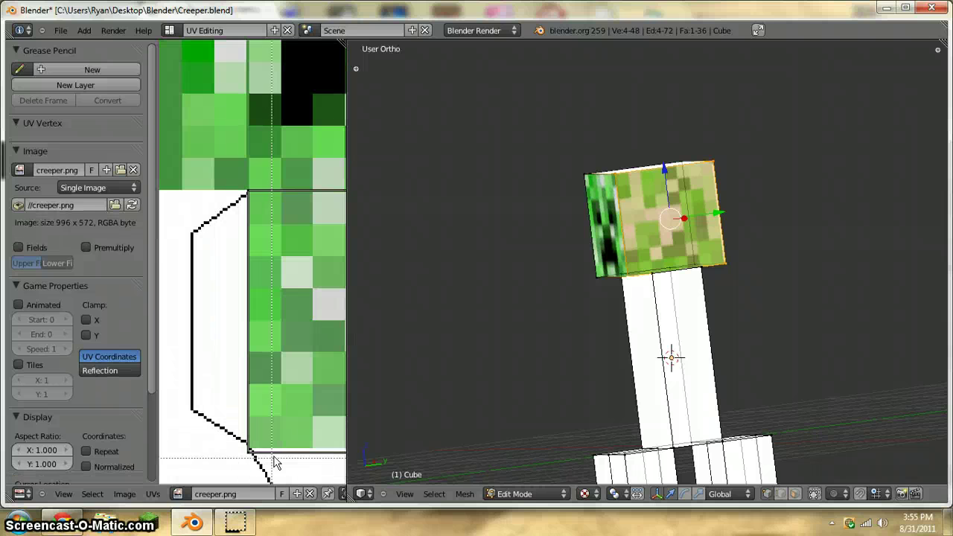
pyautogui.moveTo(268, 468); pyautogui.dragTo(257, 421)
pyautogui.moveTo(234, 391); pyautogui.dragTo(221, 390)
pyautogui.scroll(-5, 239, 385)
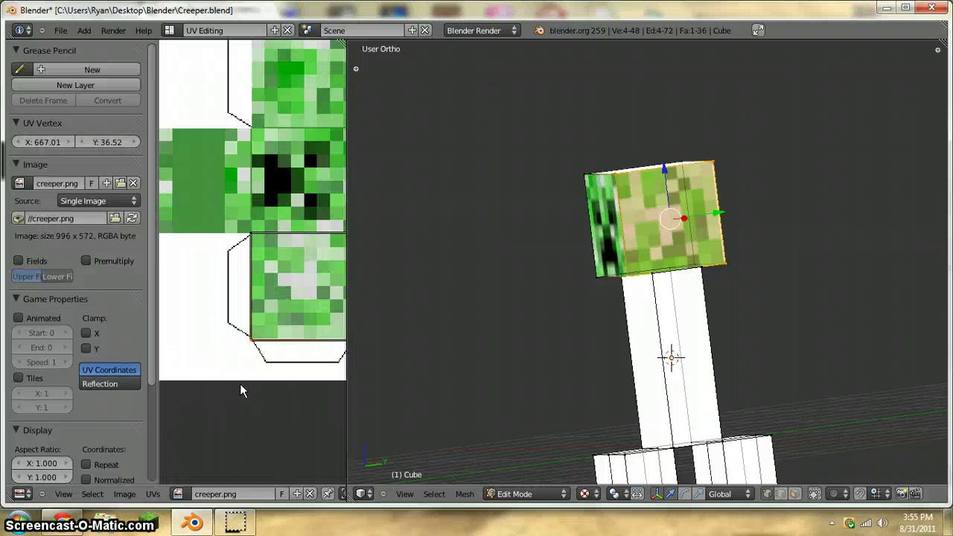
pyautogui.press('b')
pyautogui.moveTo(339, 333); pyautogui.dragTo(296, 316)
pyautogui.scroll(3, 292, 326)
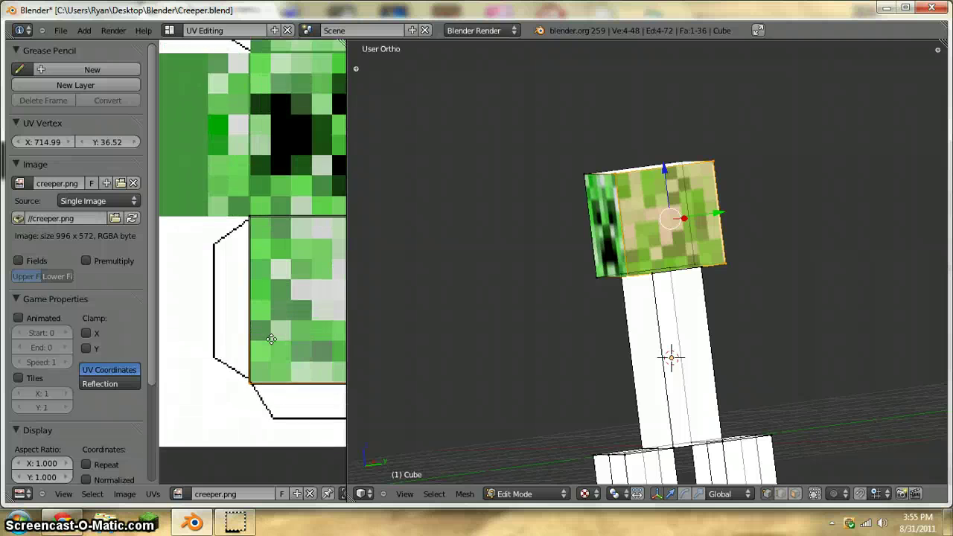
pyautogui.scroll(1, 355, 317)
pyautogui.moveTo(272, 335); pyautogui.dragTo(248, 206, button='middle')
pyautogui.scroll(4, 297, 322)
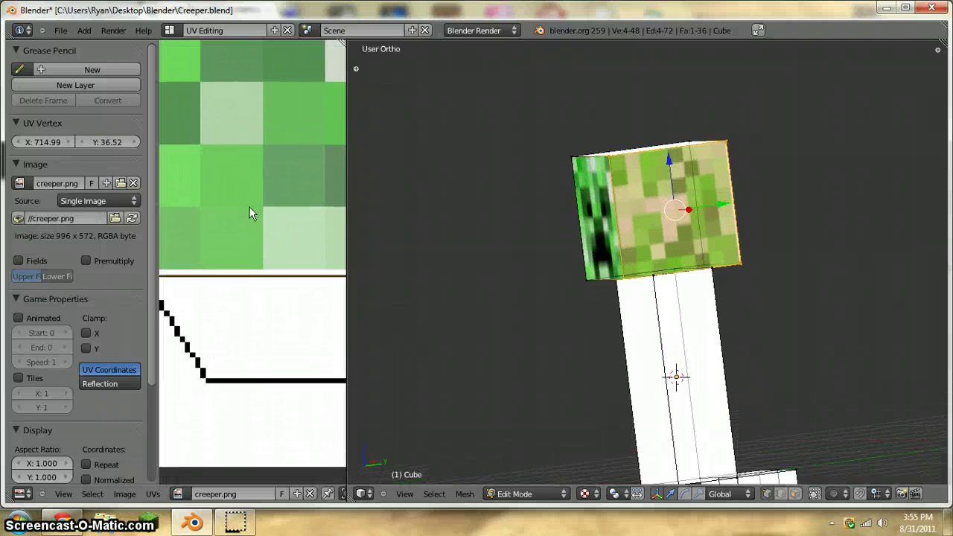
pyautogui.scroll(4, 248, 207)
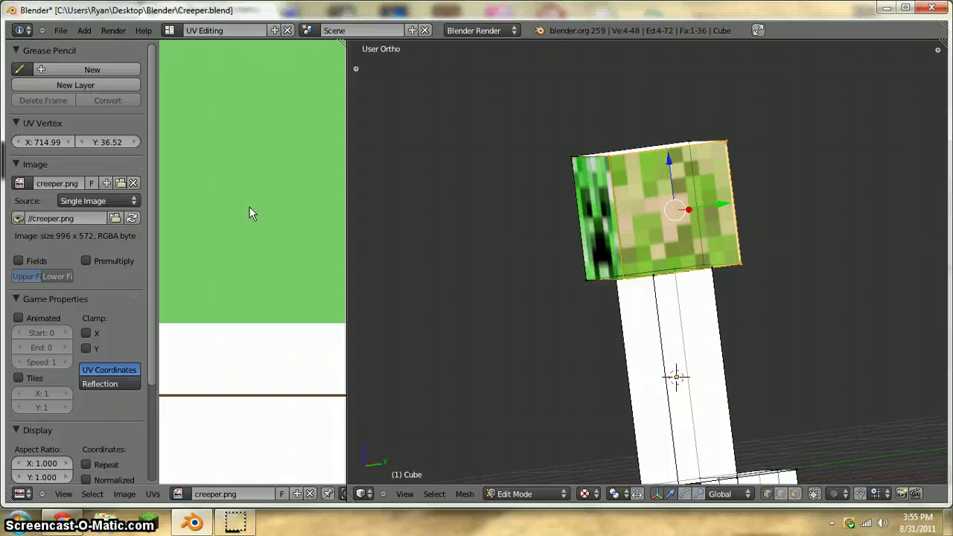
pyautogui.press('g')
pyautogui.press('y')
pyautogui.click(249, 136)
# Fine-tune the UV square's bottom edge along Y to 38.00 on the texture square's lower border.
pyautogui.scroll(2, 251, 167)
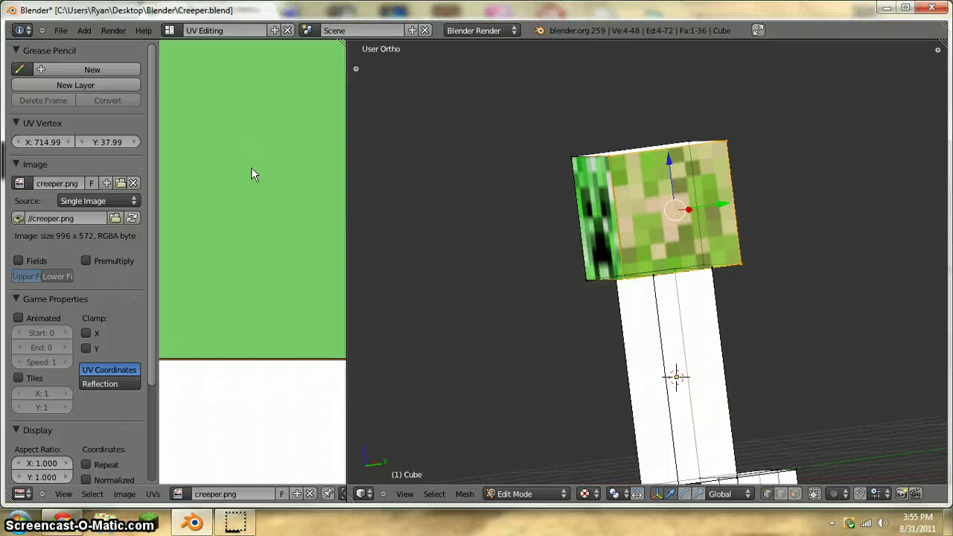
pyautogui.scroll(1, 243, 226)
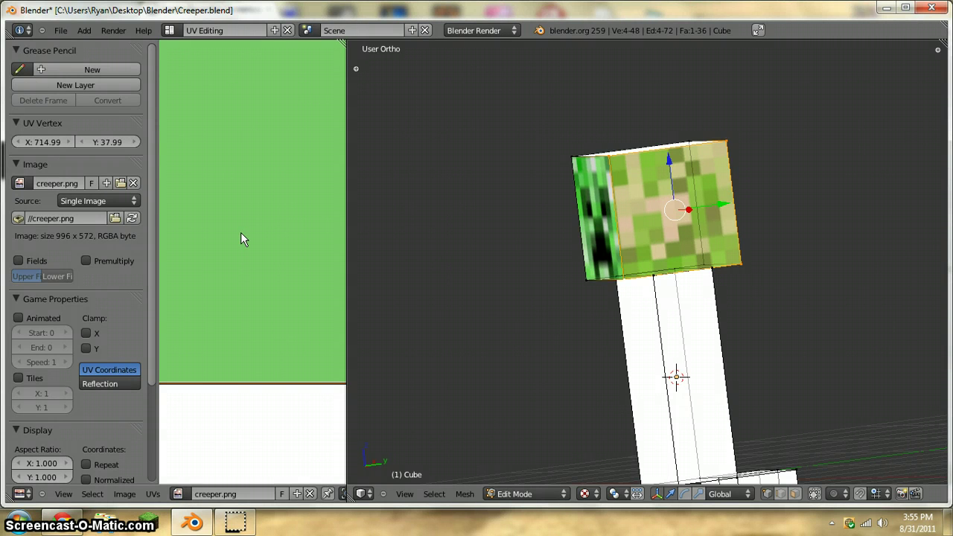
pyautogui.press('g')
pyautogui.press('y')
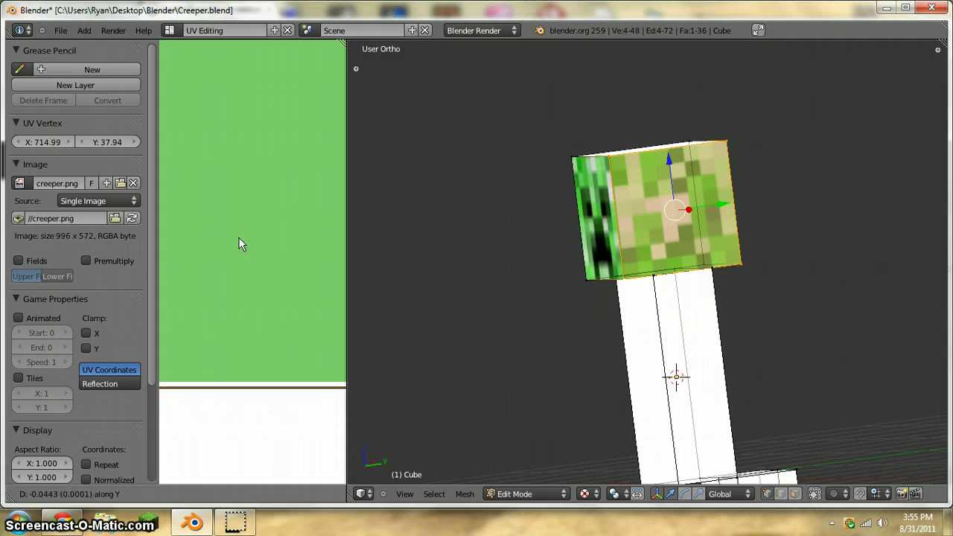
pyautogui.click(240, 238)
pyautogui.scroll(-4, 241, 179)
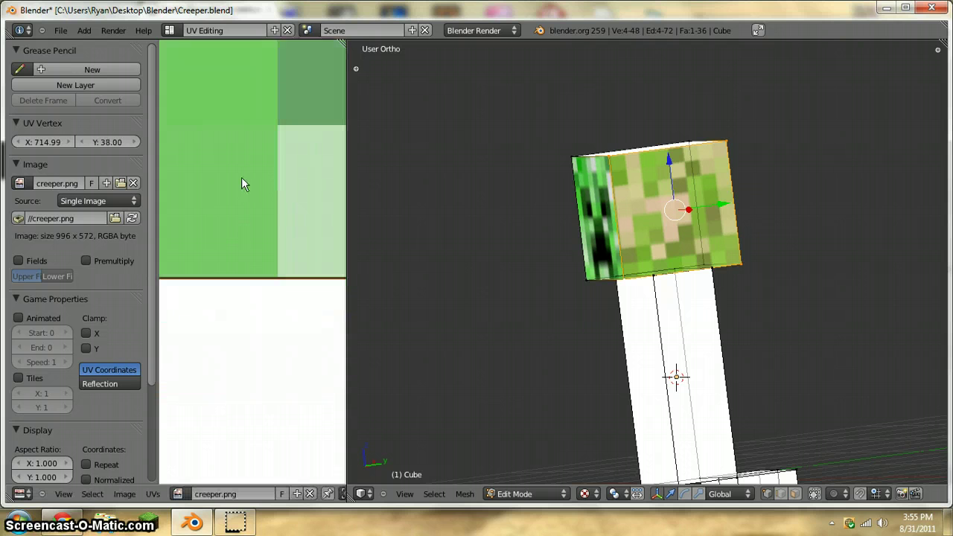
pyautogui.scroll(-5, 210, 153)
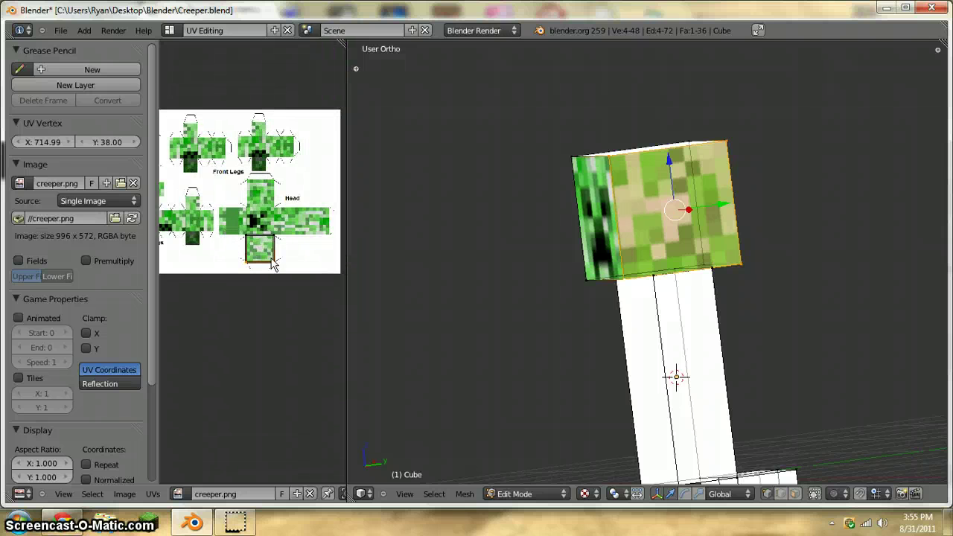
# Inspect the head's textured side and its seam with the creeper's face up close in Object Mode.
pyautogui.scroll(5, 284, 255)
pyautogui.moveTo(256, 265); pyautogui.dragTo(246, 307, button='middle')
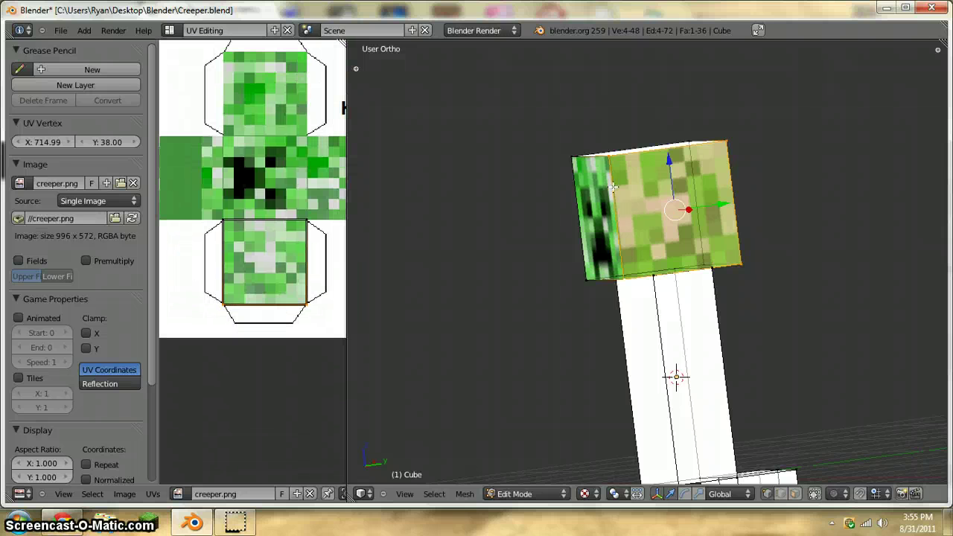
pyautogui.press('Tab')
pyautogui.moveTo(658, 228); pyautogui.dragTo(681, 227, button='middle')
pyautogui.scroll(3, 680, 224)
pyautogui.scroll(3, 681, 224)
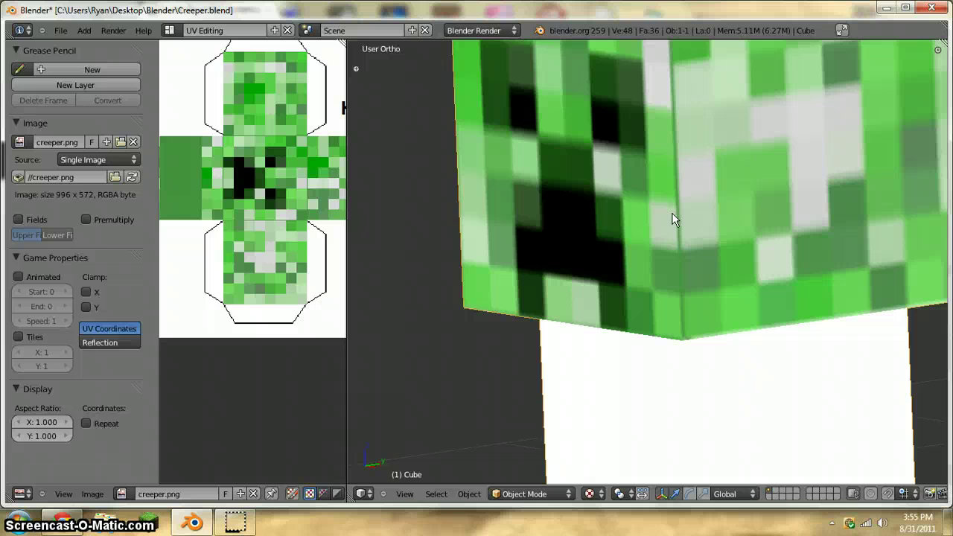
# Select the UV square's top edge and move it about -1 along Y to 134.01, one pixel row below the face texture.
pyautogui.press('Tab')
pyautogui.scroll(6, 261, 195)
pyautogui.scroll(1, 267, 195)
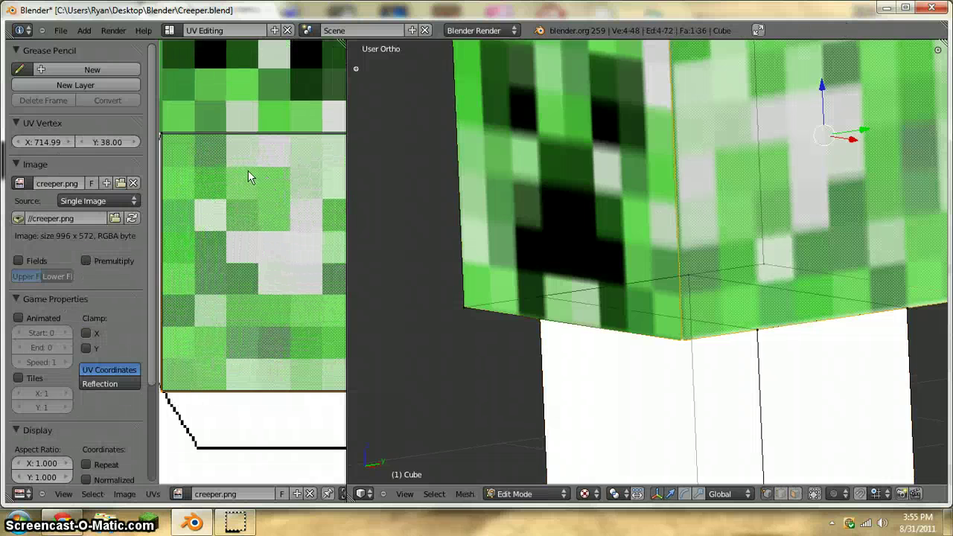
pyautogui.moveTo(248, 133); pyautogui.dragTo(247, 265, button='middle')
pyautogui.scroll(8, 248, 265)
pyautogui.scroll(-3, 248, 265)
pyautogui.scroll(-5, 249, 272)
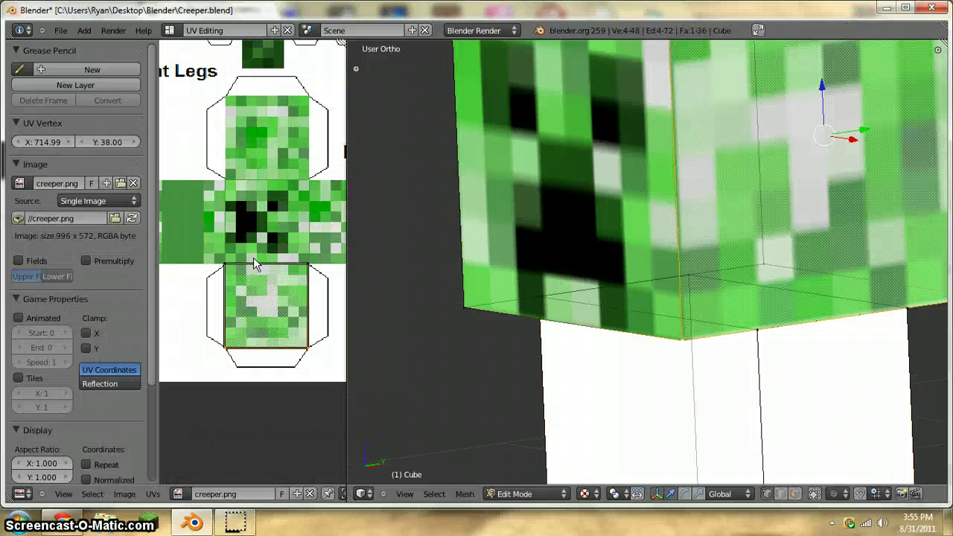
pyautogui.scroll(8, 221, 257)
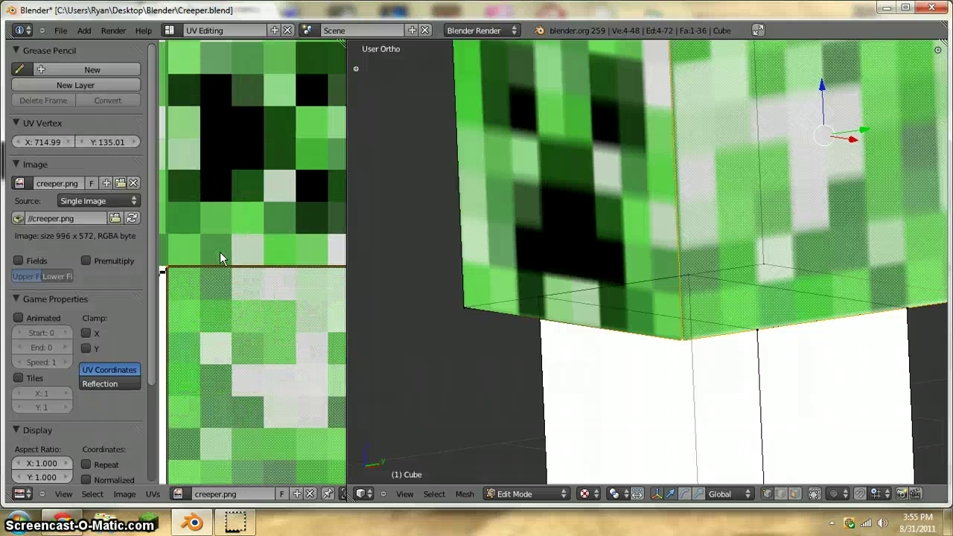
pyautogui.scroll(2, 229, 283)
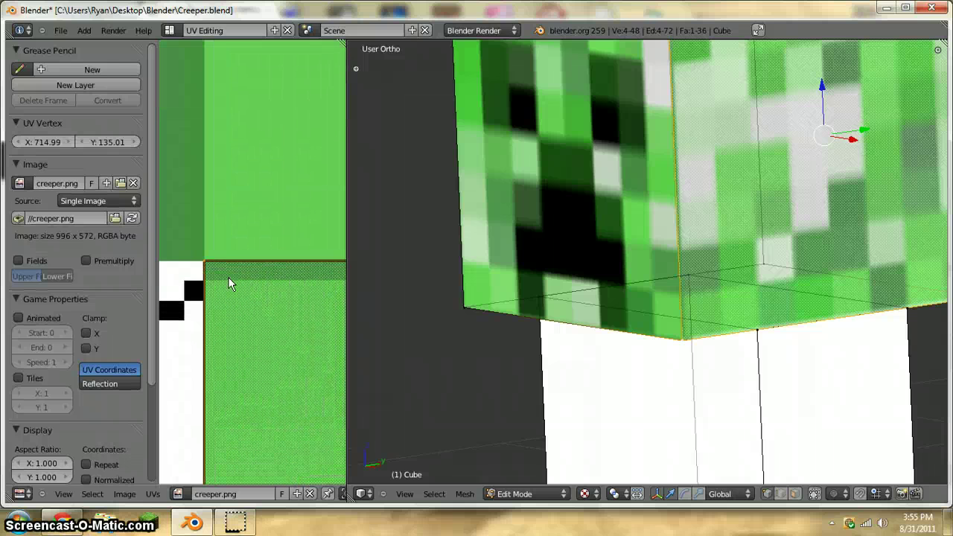
pyautogui.scroll(5, 216, 245)
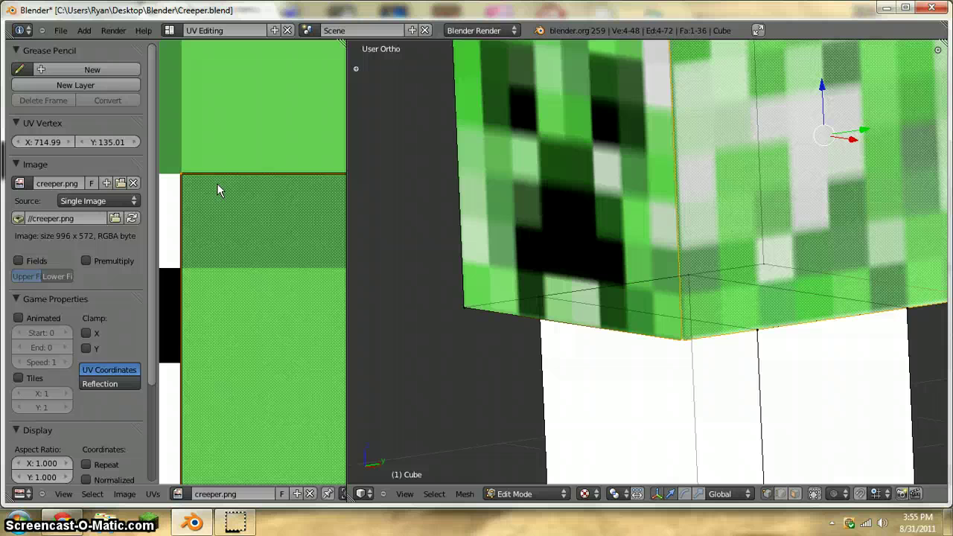
pyautogui.press('g')
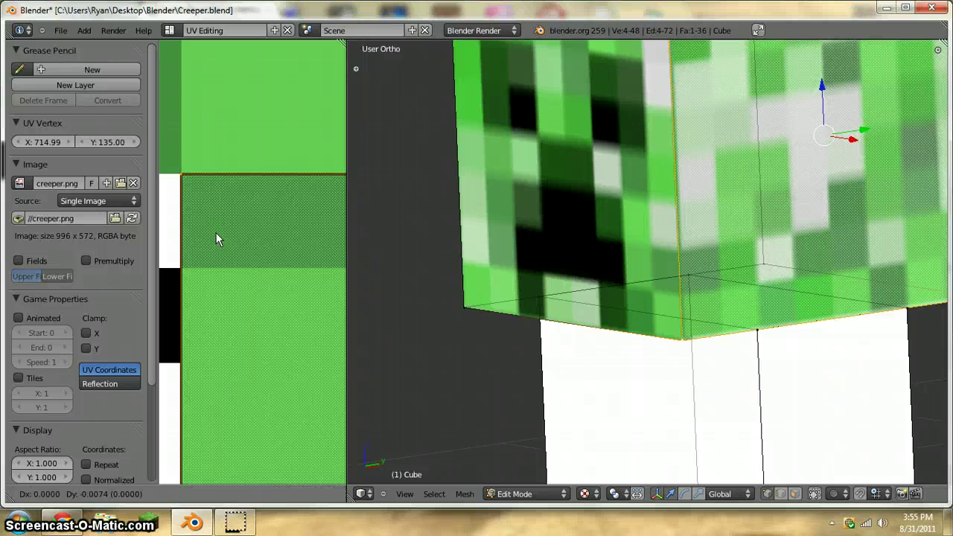
pyautogui.press('y')
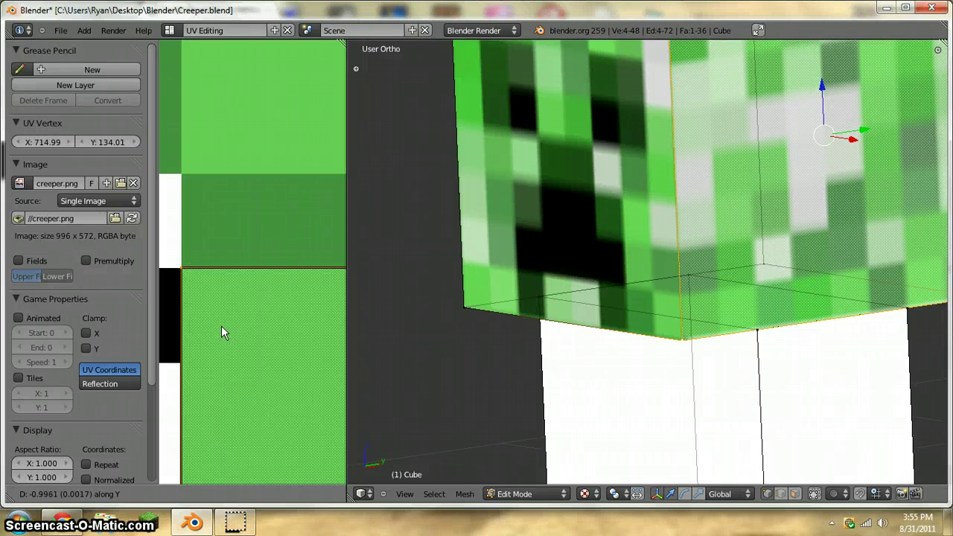
pyautogui.click(221, 325)
pyautogui.scroll(-5, 228, 289)
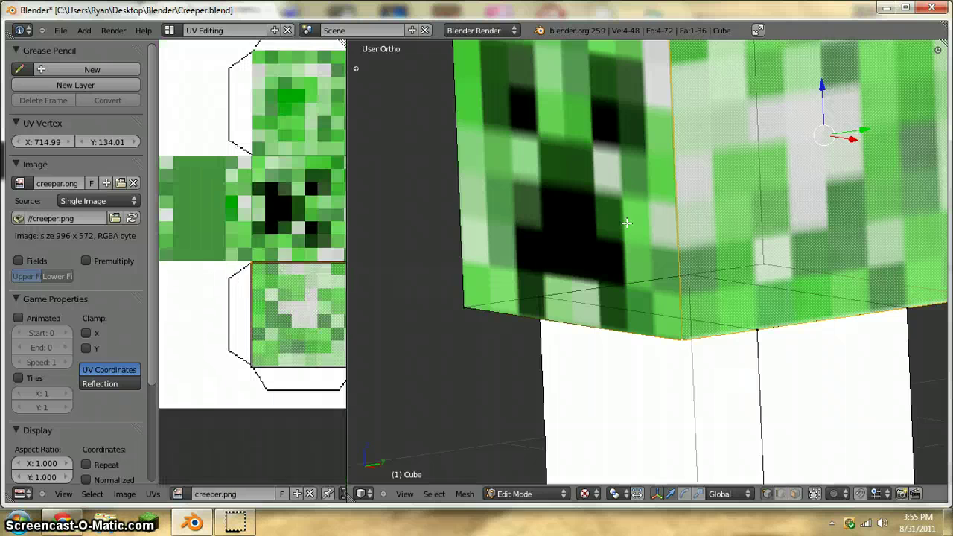
pyautogui.press('Tab')
pyautogui.press('Tab')
# Select the four corner vertices of the head's front face.
pyautogui.scroll(1, 258, 245)
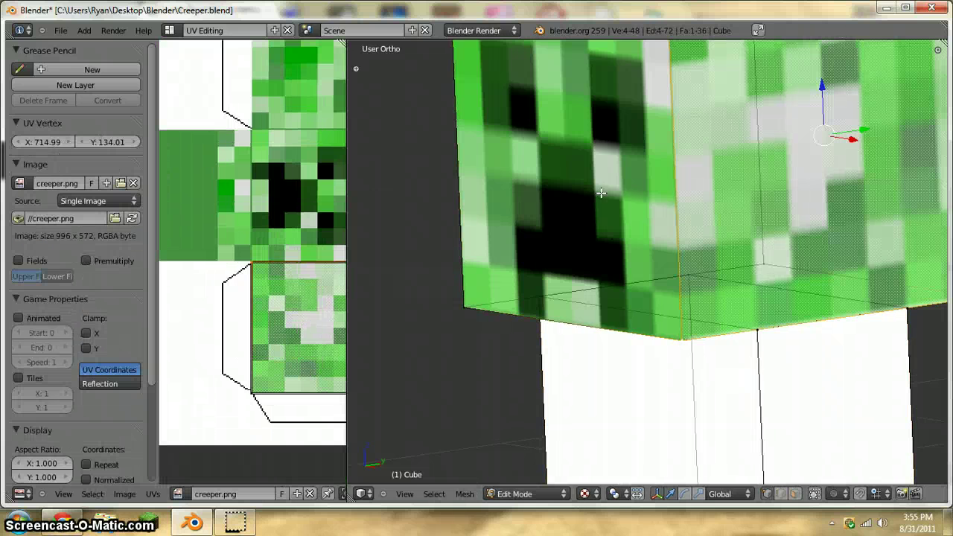
pyautogui.scroll(-4, 600, 193)
pyautogui.rightClick(690, 431)
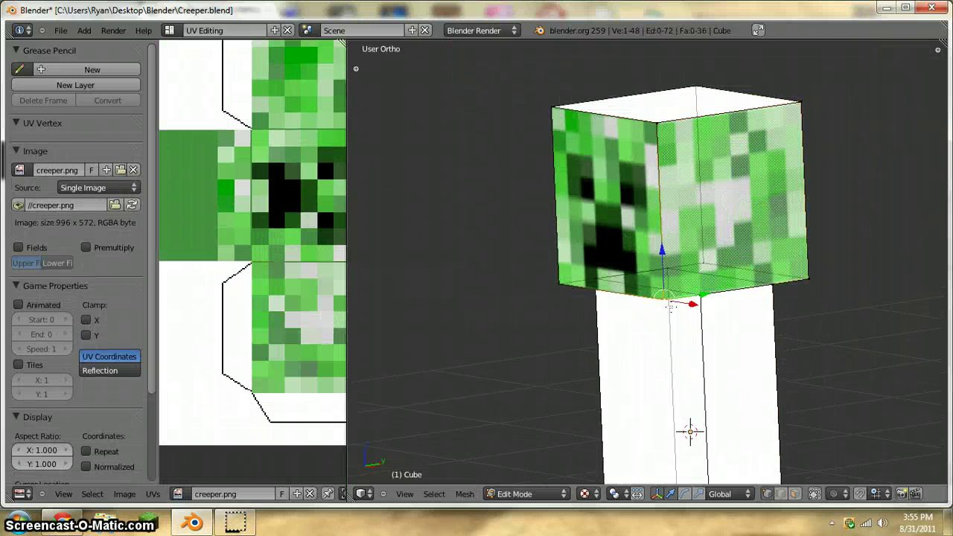
pyautogui.keyDown('shift'); pyautogui.rightClick(559, 273); pyautogui.keyUp('shift')
pyautogui.keyDown('shift'); pyautogui.rightClick(555, 120); pyautogui.keyUp('shift')
pyautogui.keyDown('shift'); pyautogui.rightClick(657, 125); pyautogui.keyUp('shift')
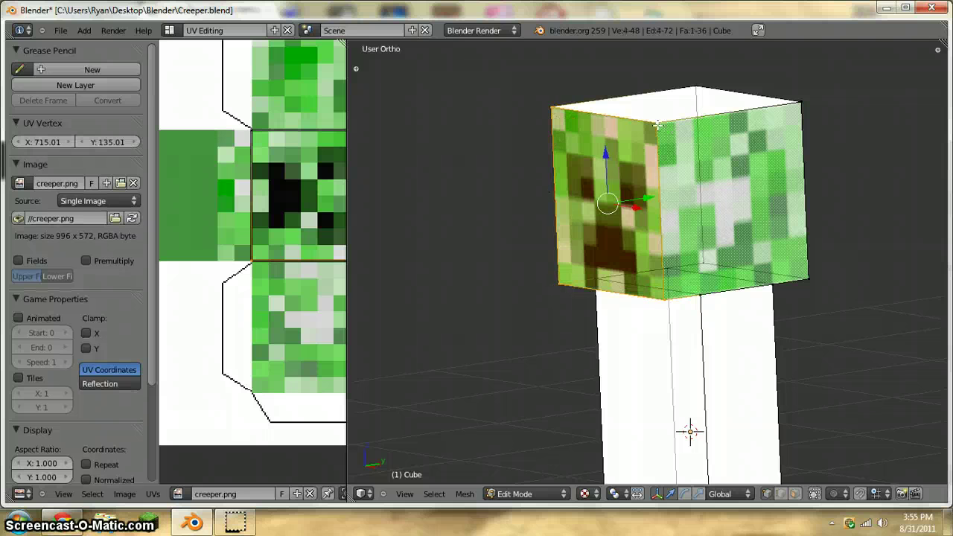
# Examine the front face's UV borders against the texture, and view the head from several sides in Object Mode.
pyautogui.moveTo(258, 219); pyautogui.dragTo(216, 235, button='middle')
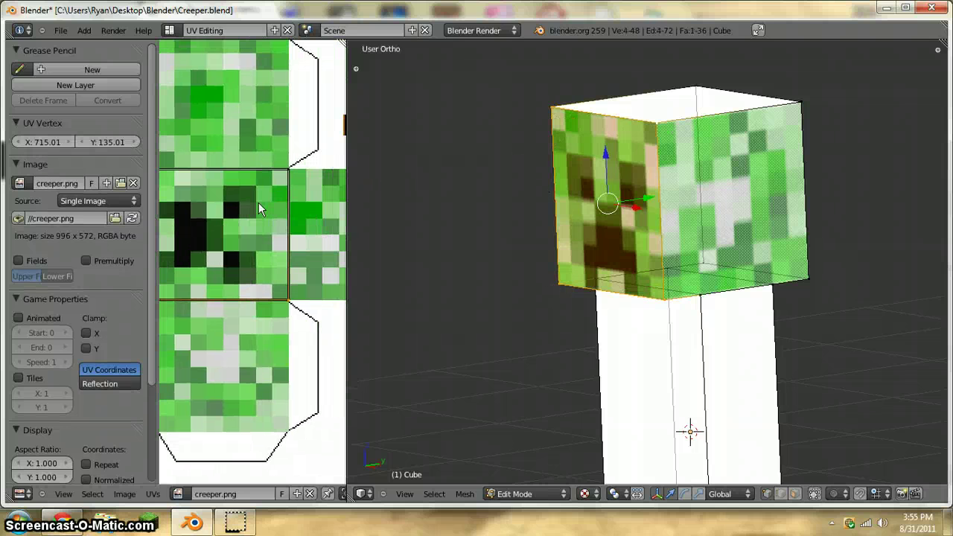
pyautogui.scroll(2, 246, 267)
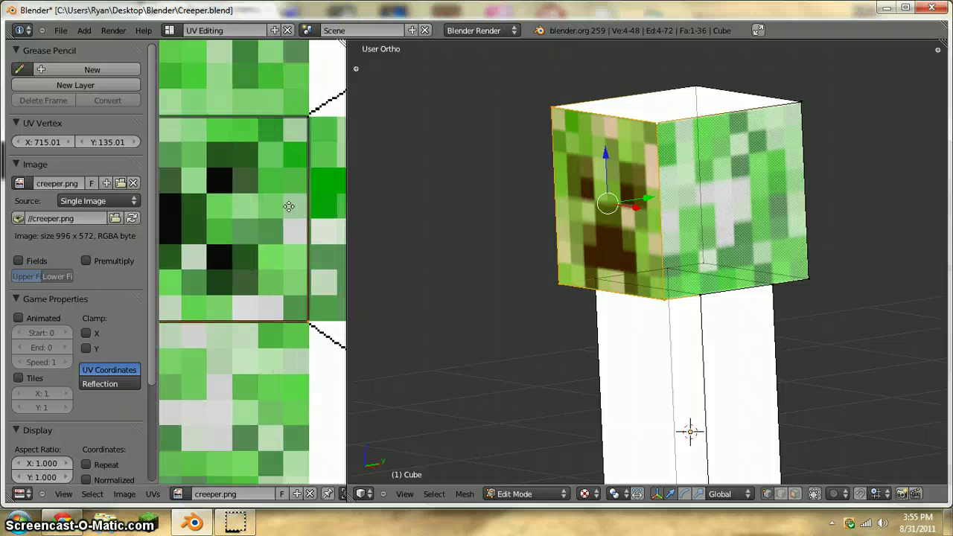
pyautogui.scroll(5, 253, 257)
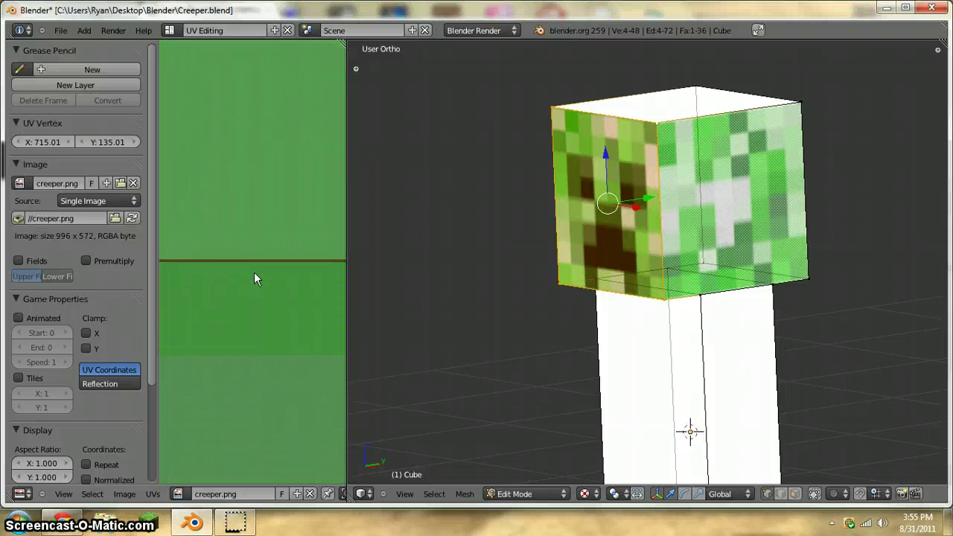
pyautogui.scroll(-6, 254, 241)
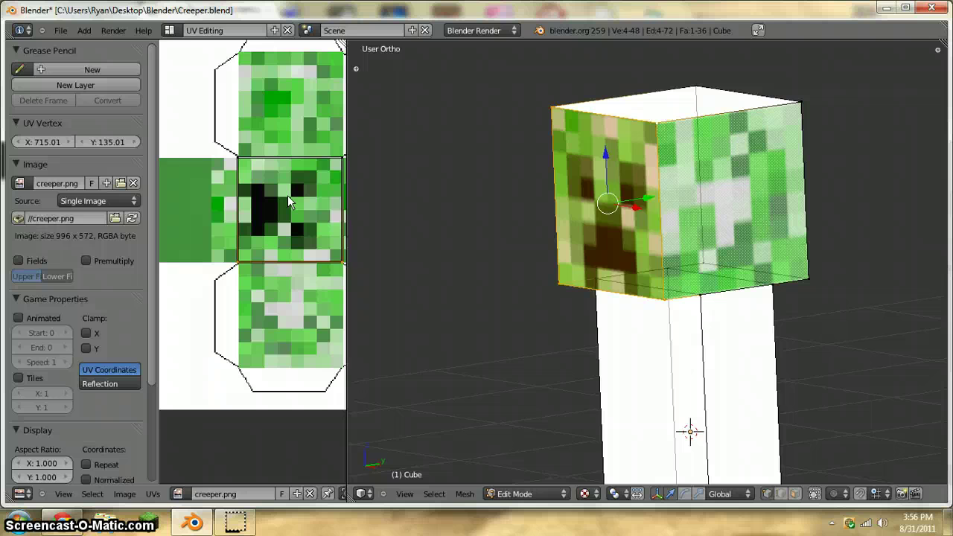
pyautogui.moveTo(287, 195); pyautogui.dragTo(269, 238, button='middle')
pyautogui.press('Tab')
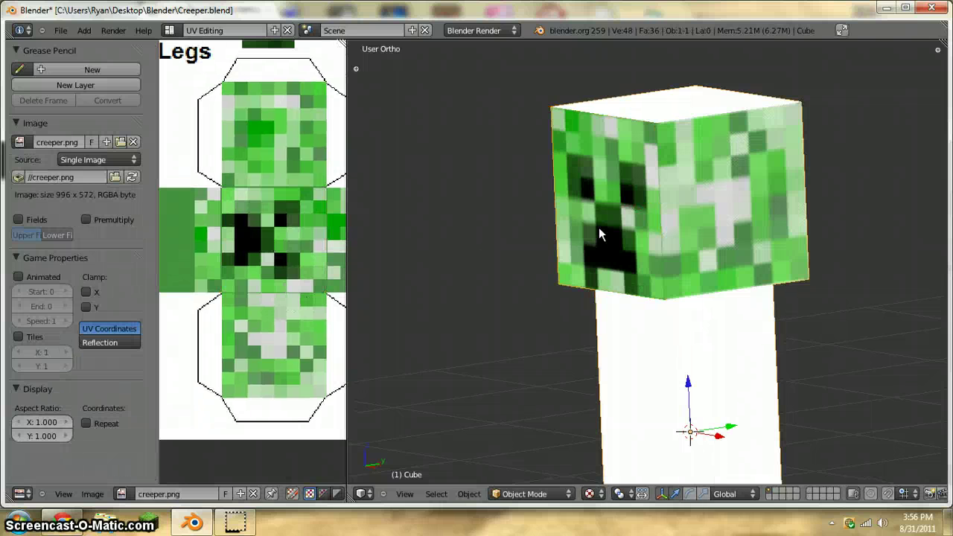
pyautogui.moveTo(599, 229); pyautogui.dragTo(855, 262, button='middle')
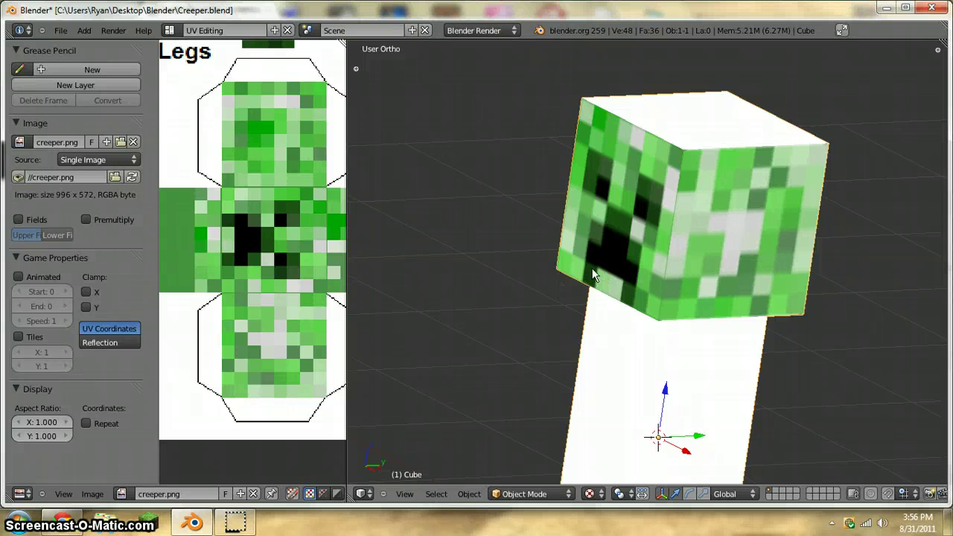
pyautogui.moveTo(587, 256); pyautogui.dragTo(652, 265, button='middle')
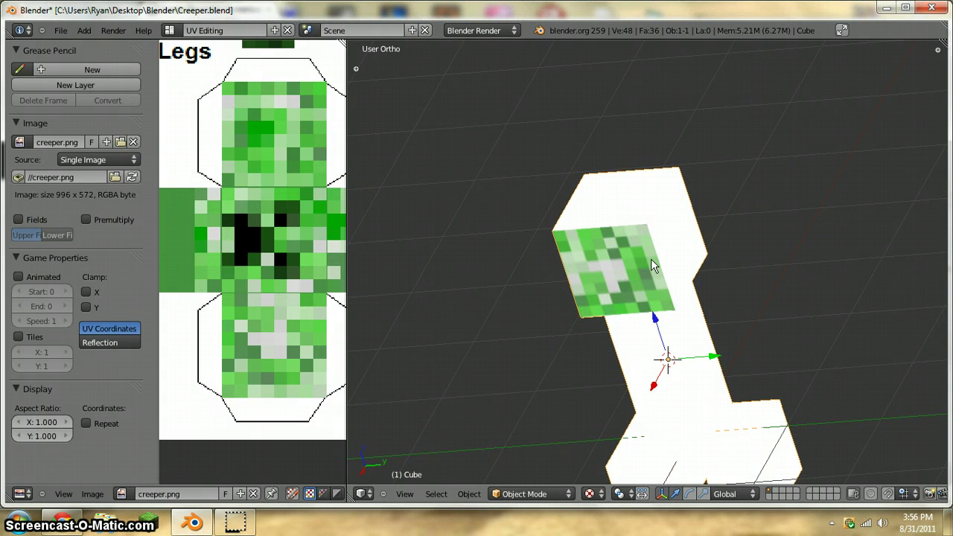
# Select the four corner vertices of the head's top face and unwrap it from the top view.
pyautogui.press('Tab')
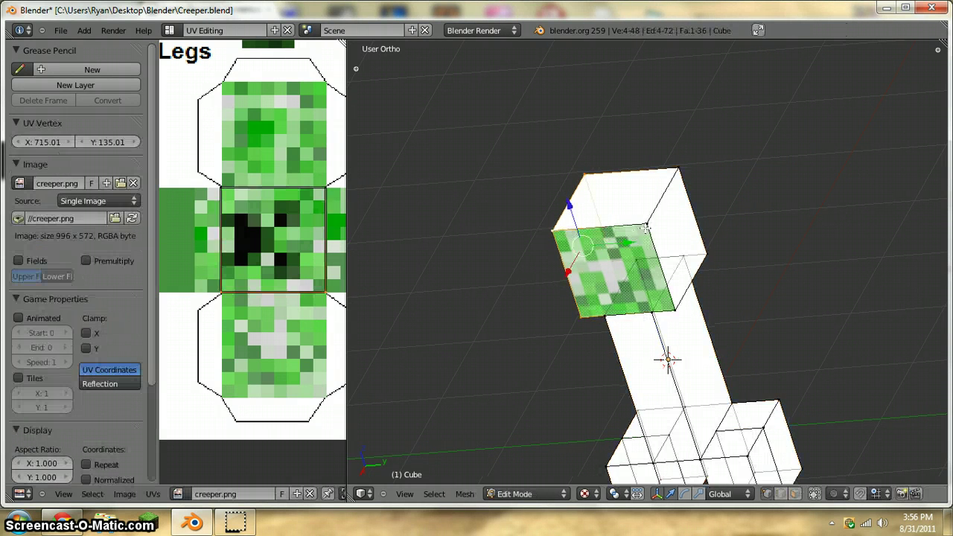
pyautogui.rightClick(646, 225)
pyautogui.keyDown('shift'); pyautogui.rightClick(678, 170); pyautogui.keyUp('shift')
pyautogui.keyDown('shift'); pyautogui.rightClick(581, 174); pyautogui.keyUp('shift')
pyautogui.keyDown('shift'); pyautogui.rightClick(555, 230); pyautogui.keyUp('shift')
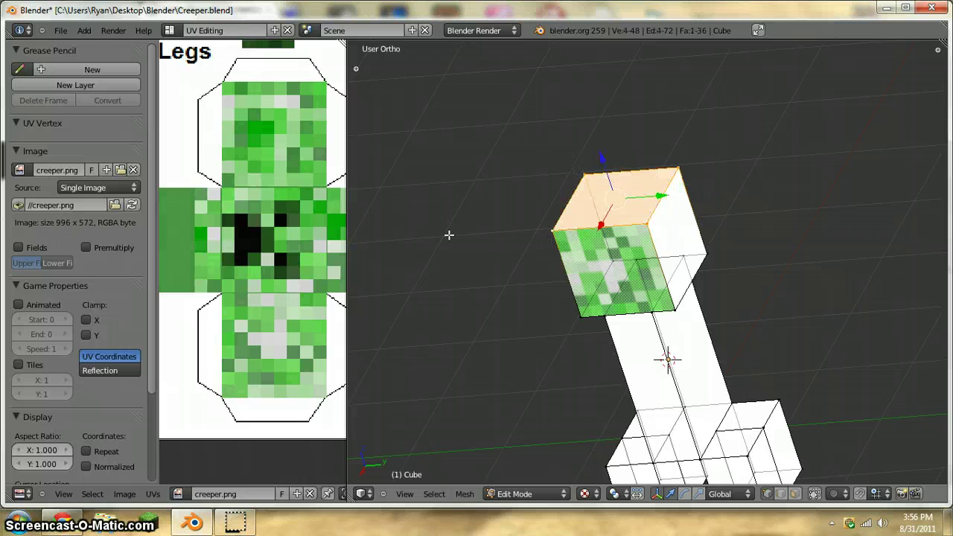
pyautogui.press('KP_7')
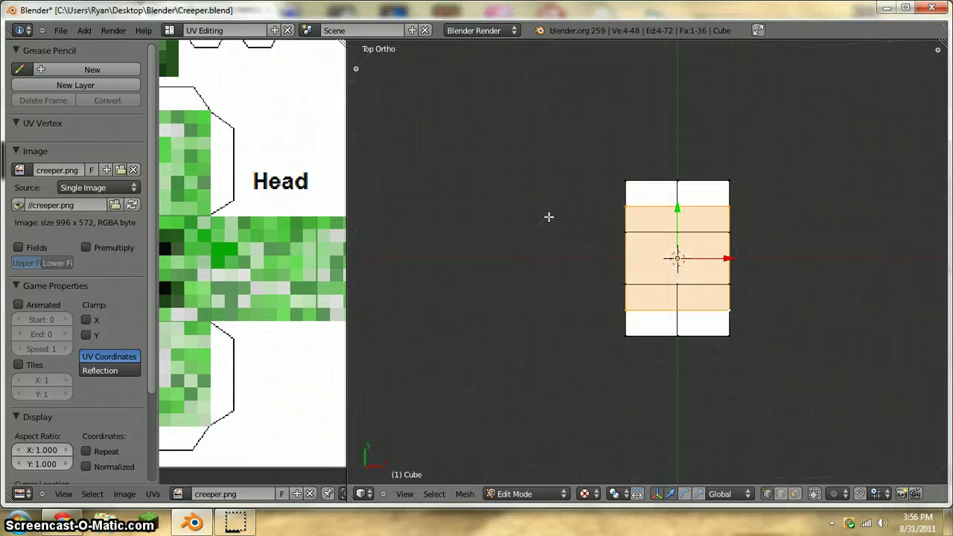
pyautogui.press('u')
pyautogui.click(521, 231)
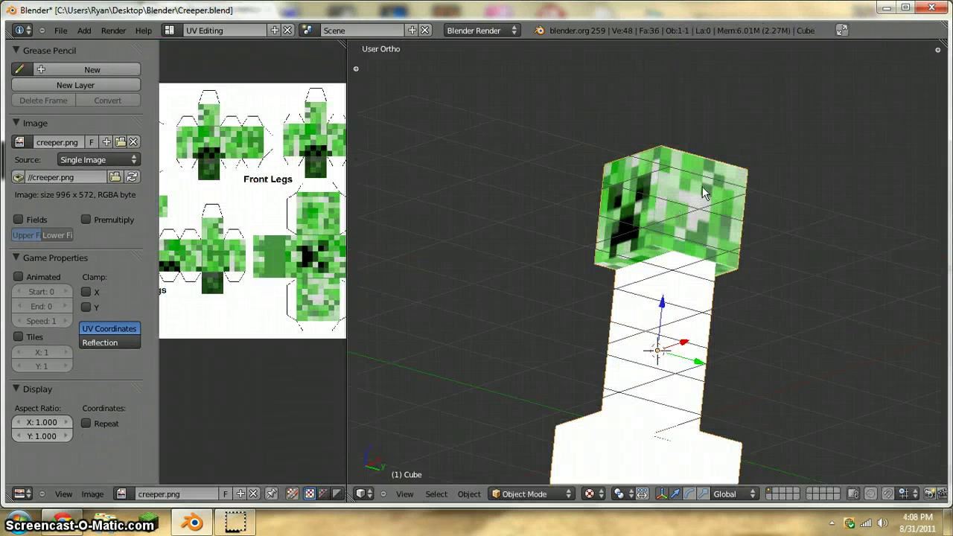
# Select the two upper corner vertices of the body's front face in Edit Mode.
pyautogui.moveTo(723, 219); pyautogui.dragTo(667, 250, button='middle')
pyautogui.press('Tab')
pyautogui.scroll(2, 666, 250)
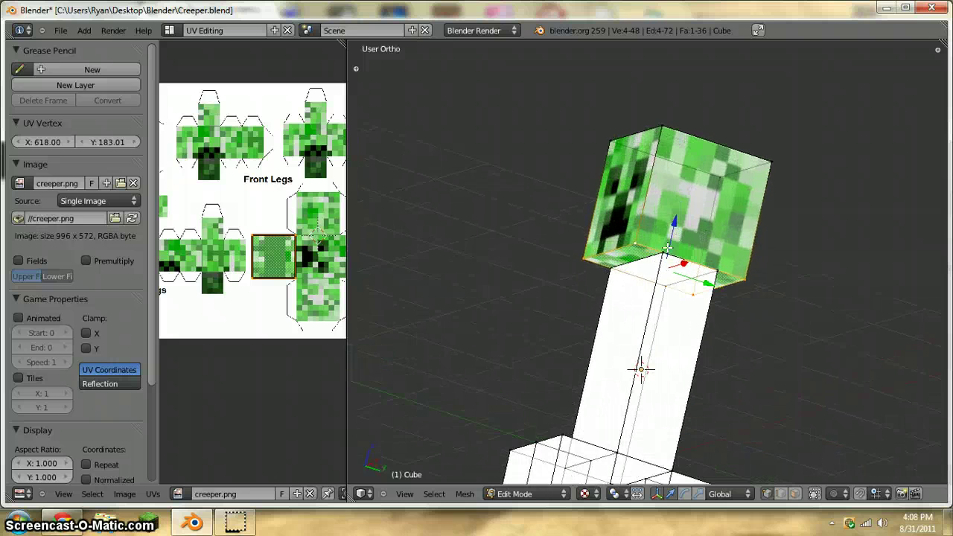
pyautogui.rightClick(665, 253)
pyautogui.keyDown('shift'); pyautogui.rightClick(605, 269); pyautogui.keyUp('shift')
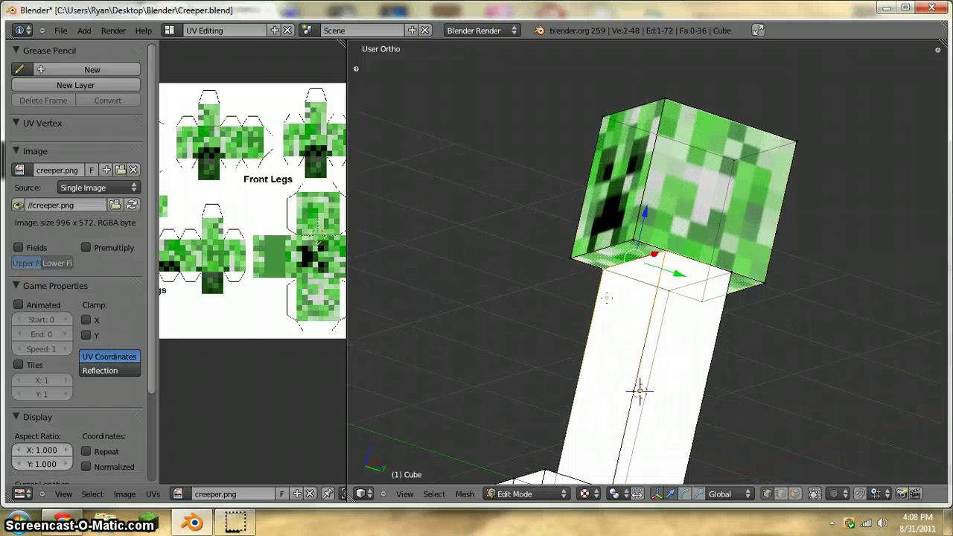
pyautogui.moveTo(606, 298); pyautogui.dragTo(844, 368, button='middle')
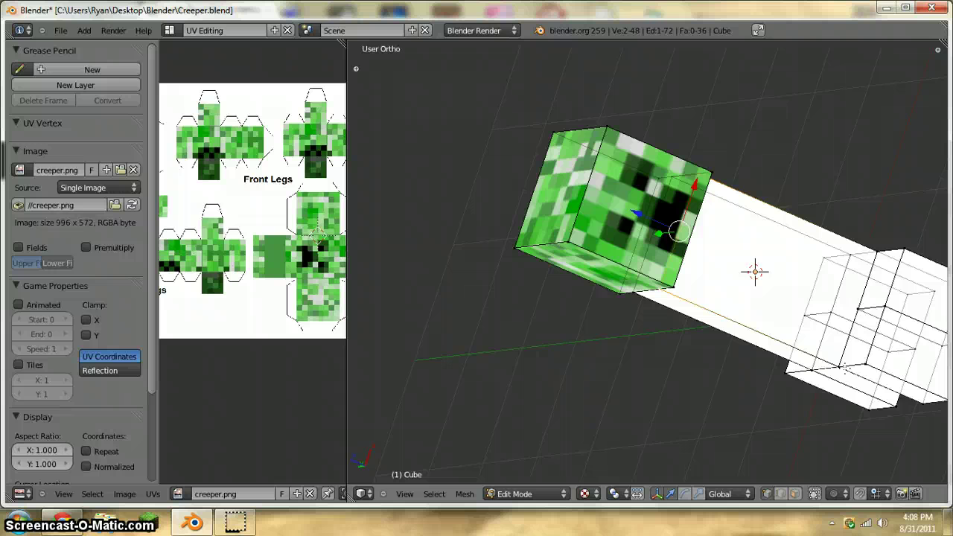
pyautogui.keyDown('shift'); pyautogui.rightClick(869, 303); pyautogui.keyUp('shift')
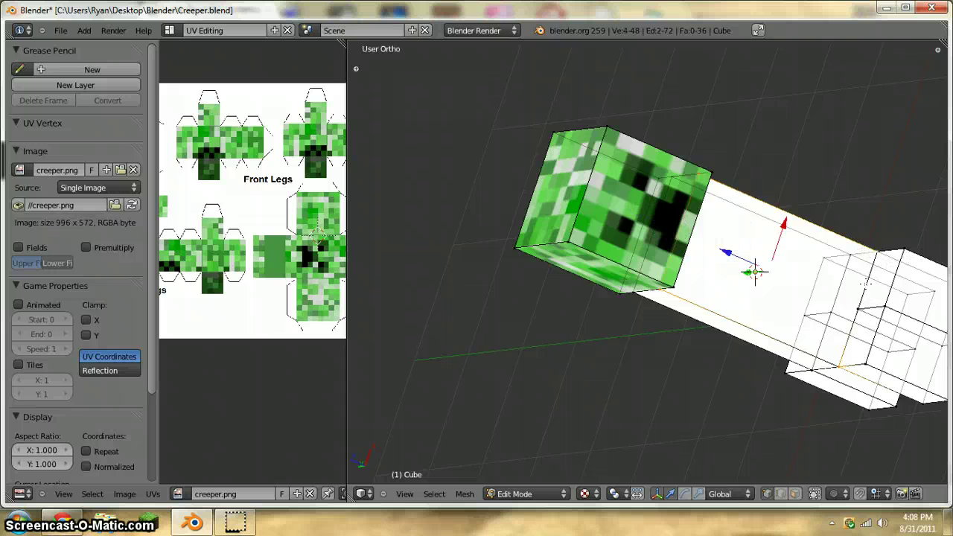
pyautogui.moveTo(865, 284); pyautogui.dragTo(778, 317, button='middle')
pyautogui.hotkey('ctrl', 'z')
pyautogui.hotkey('ctrl', 'z')
# Add the two lower corner vertices where the body meets the front legs, completing the selection of the body's front face.
pyautogui.keyDown('shift'); pyautogui.moveTo(771, 399); pyautogui.dragTo(739, 305, button='middle'); pyautogui.keyUp('shift')
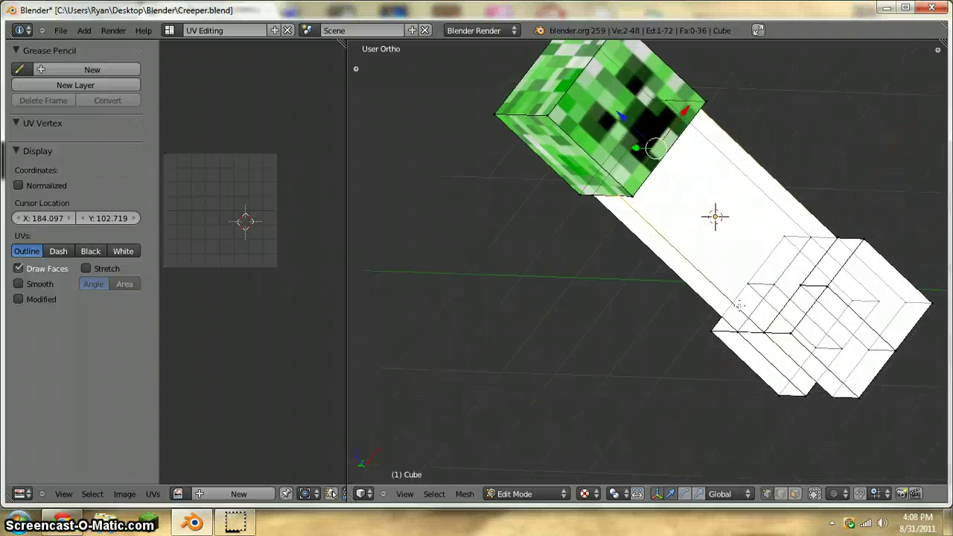
pyautogui.scroll(5, 739, 305)
pyautogui.moveTo(873, 371); pyautogui.dragTo(774, 260, button='middle')
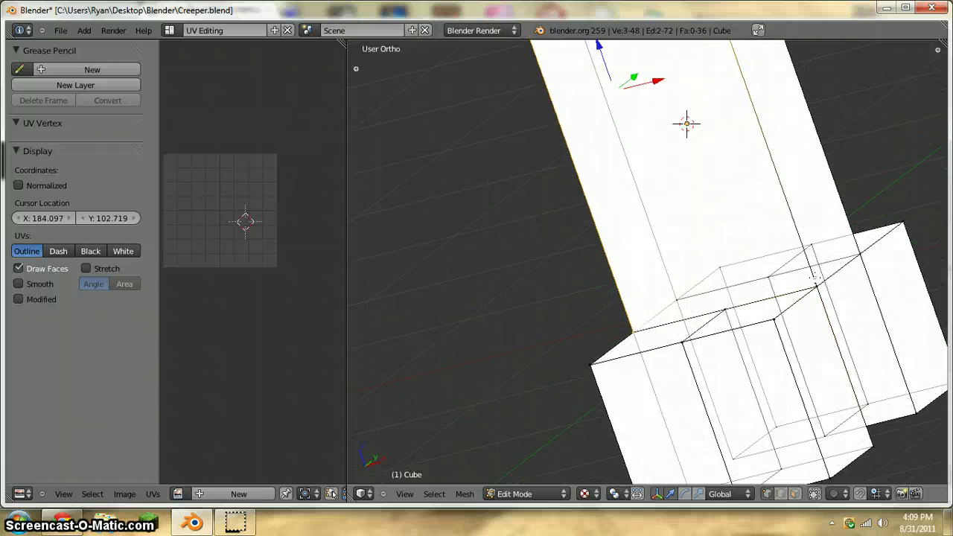
pyautogui.rightClick(816, 284)
pyautogui.scroll(-4, 693, 211)
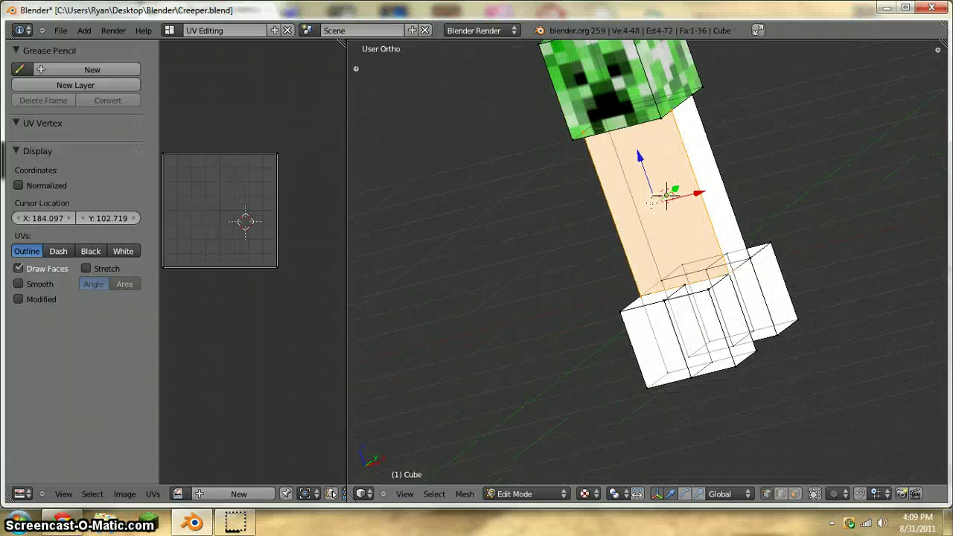
# Assign the creeper.png image to the body's front face, with the model in front view.
pyautogui.press('KP_1')
pyautogui.click(177, 493)
pyautogui.click(223, 358)
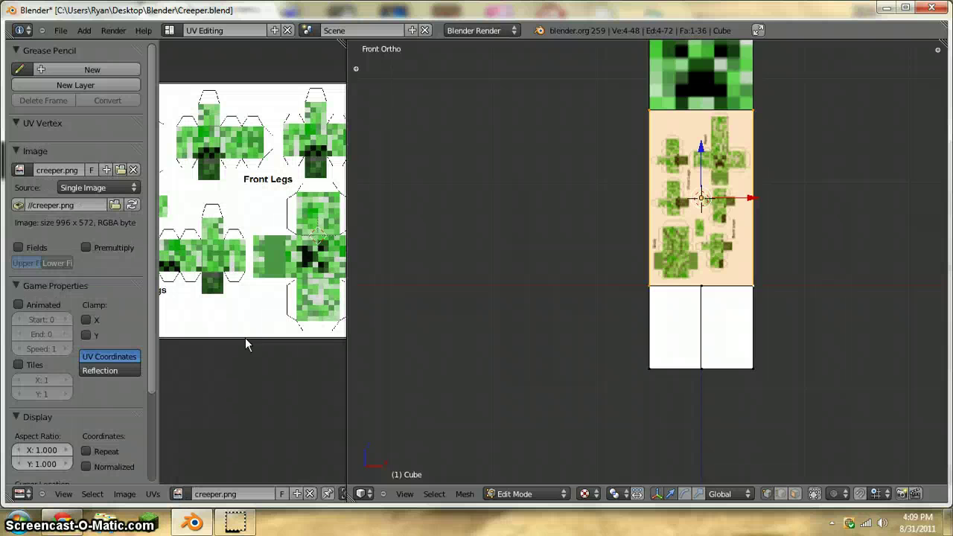
# Unwrap the body's front face from the front view using Project From View.
pyautogui.keyDown('shift'); pyautogui.moveTo(609, 197); pyautogui.dragTo(579, 258, button='middle'); pyautogui.keyUp('shift')
pyautogui.scroll(3, 595, 247)
pyautogui.press('u')
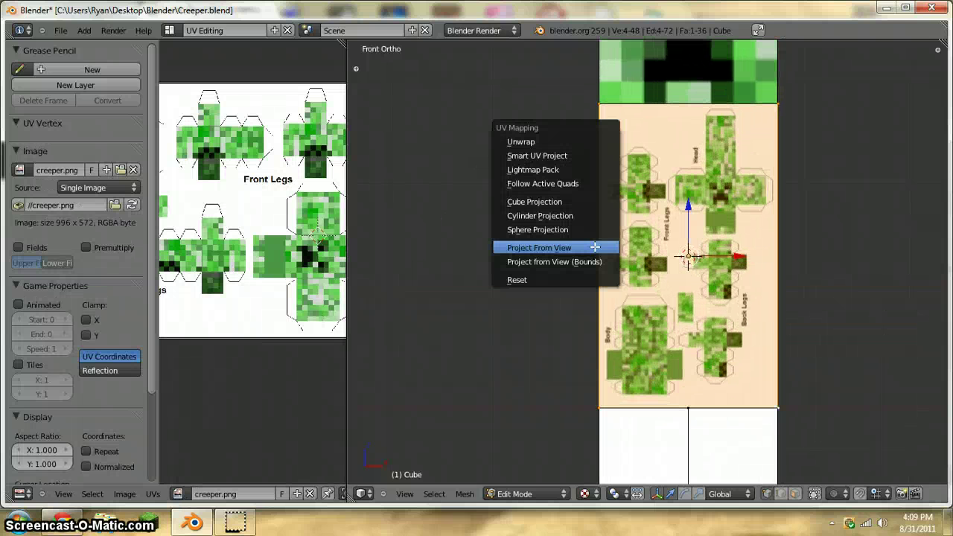
pyautogui.scroll(-1, 264, 175)
pyautogui.press('u')
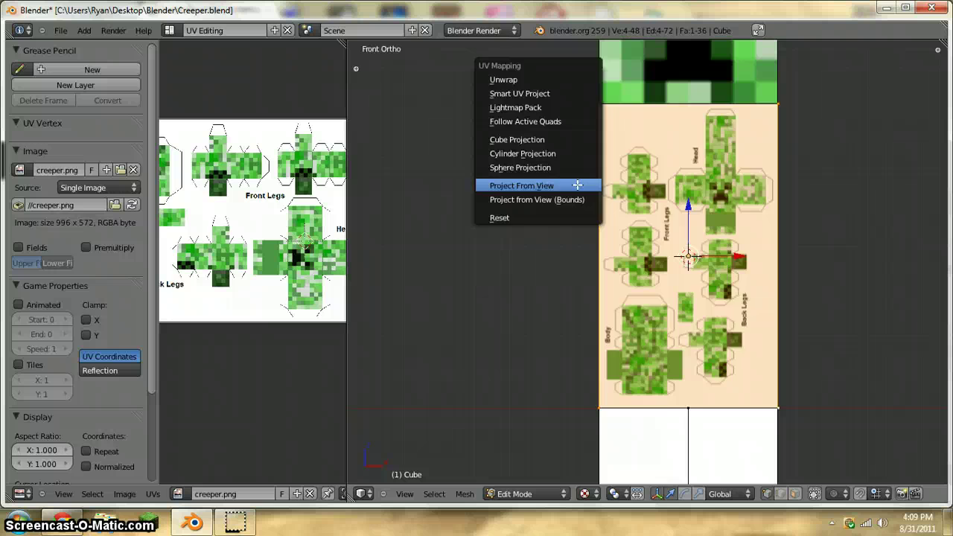
pyautogui.click(577, 186)
pyautogui.scroll(-2, 452, 179)
pyautogui.scroll(-1, 252, 195)
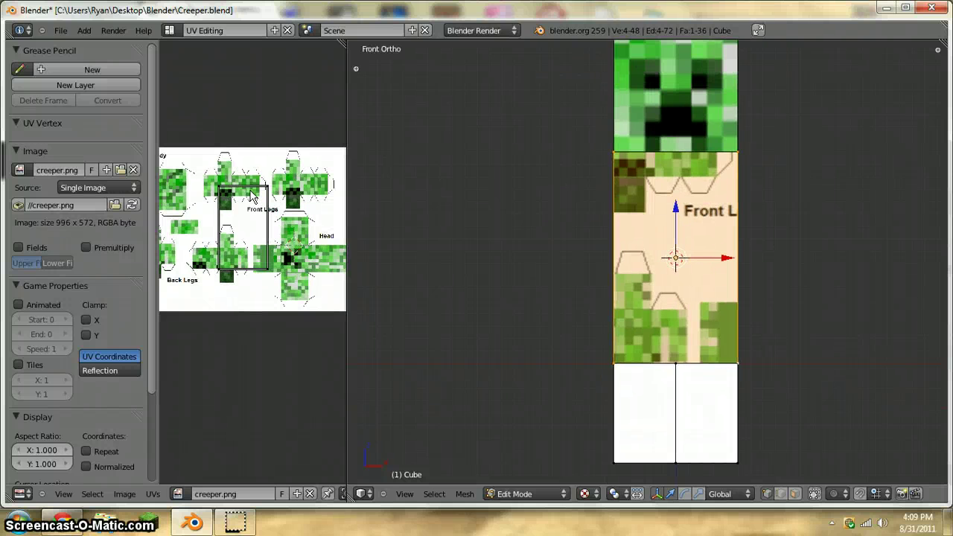
# Select the body's front UV face and move it onto the Body section of the creeper.png texture.
pyautogui.scroll(2, 220, 191)
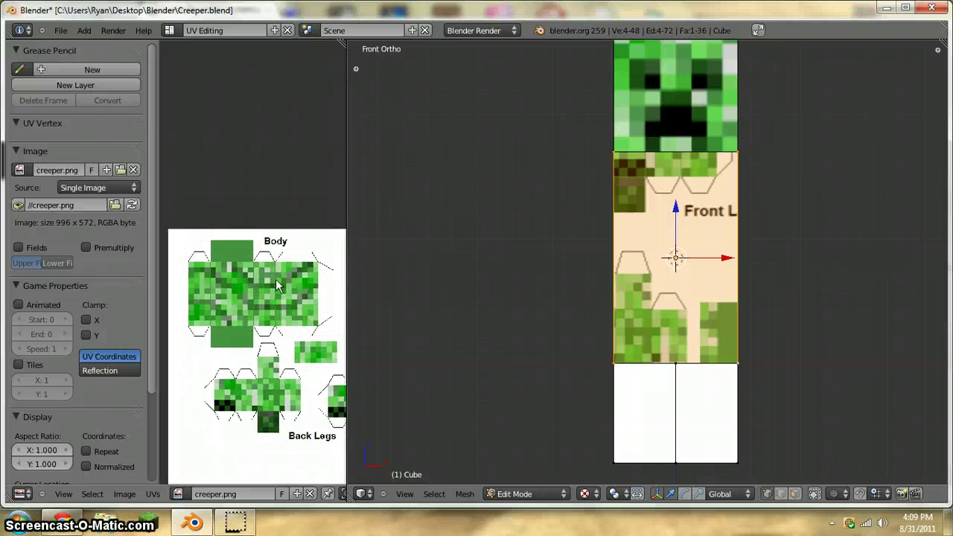
pyautogui.scroll(-5, 299, 301)
pyautogui.press('a')
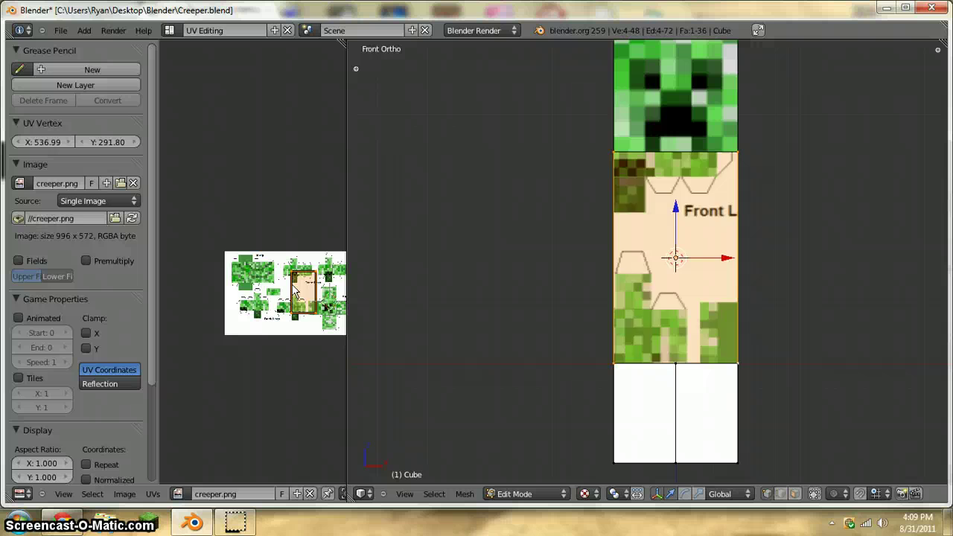
pyautogui.press('g')
pyautogui.click(239, 269)
pyautogui.scroll(2, 239, 269)
pyautogui.scroll(4, 239, 270)
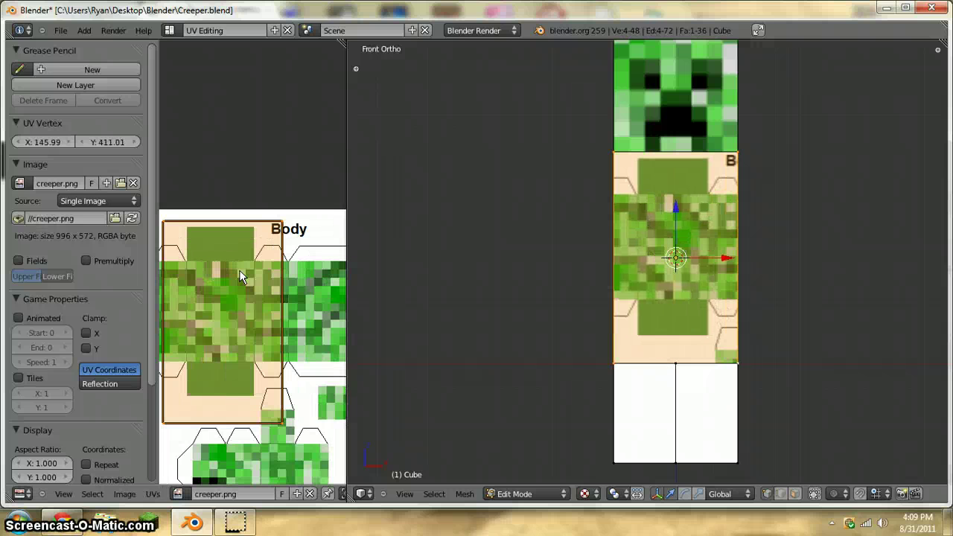
# Scale the UV face down to about the size of the body's front artwork and move its upper-left corner onto that artwork.
pyautogui.moveTo(248, 272); pyautogui.dragTo(295, 262, button='middle')
pyautogui.press('s')
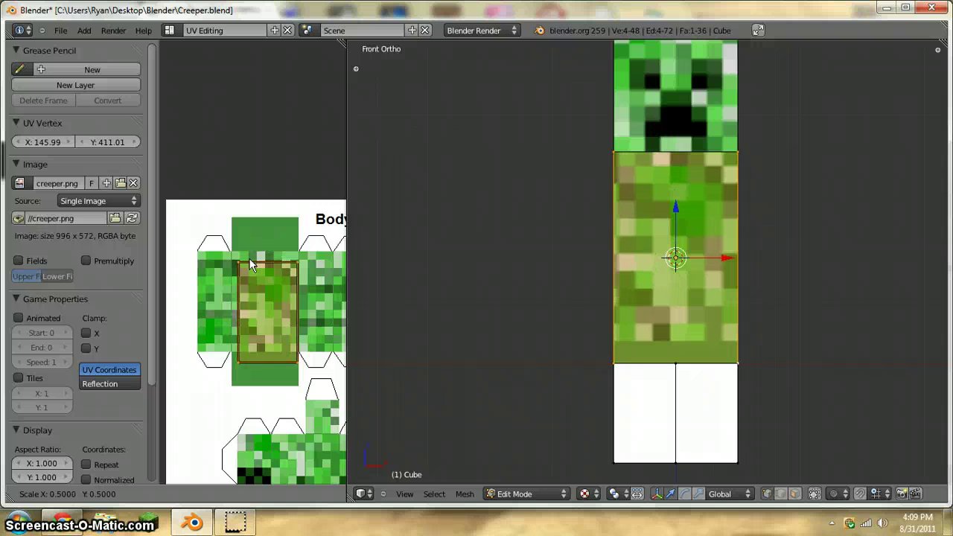
pyautogui.rightClick(240, 253)
pyautogui.press('g')
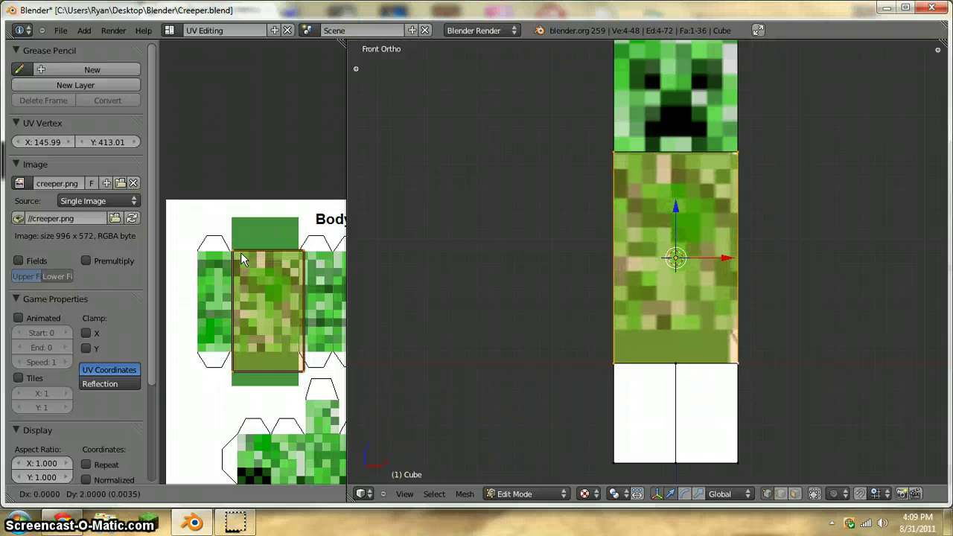
pyautogui.click(240, 252)
# Nudge the whole UV face so its upper-left corner sits exactly on the upper-left corner of the body's front pixels.
pyautogui.scroll(5, 241, 253)
pyautogui.moveTo(240, 300); pyautogui.dragTo(251, 251, button='middle')
pyautogui.scroll(4, 227, 214)
pyautogui.scroll(-8, 257, 244)
pyautogui.scroll(-5, 266, 243)
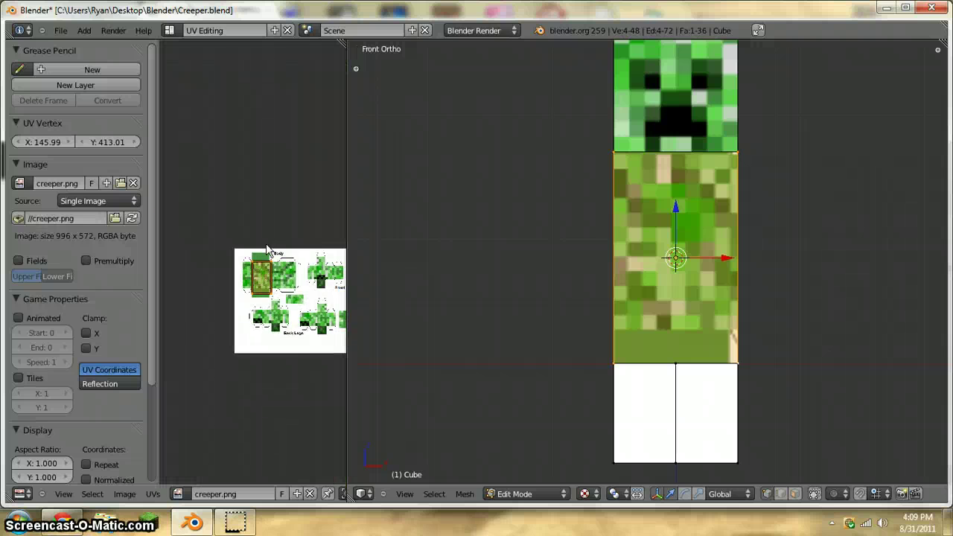
pyautogui.scroll(3, 275, 269)
pyautogui.moveTo(241, 223); pyautogui.dragTo(221, 244, button='middle')
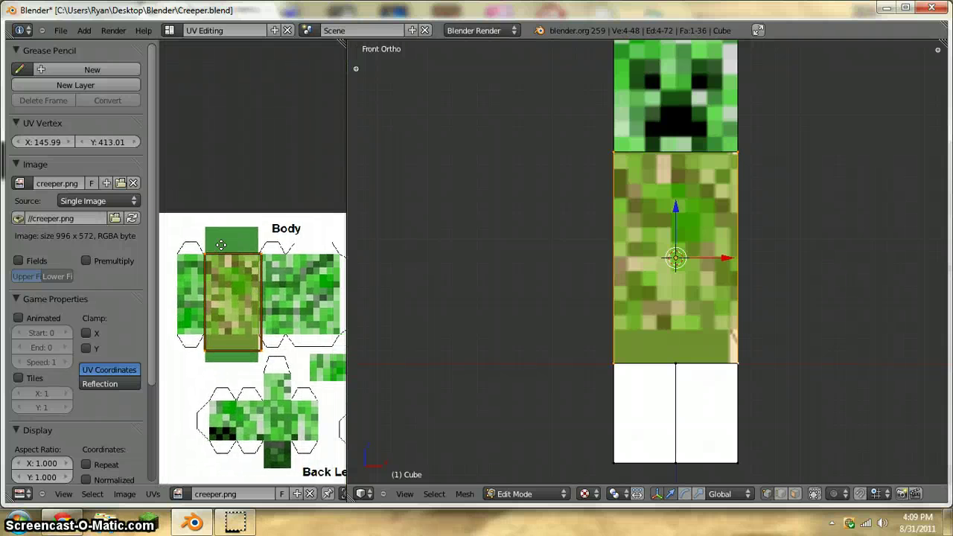
pyautogui.scroll(7, 240, 246)
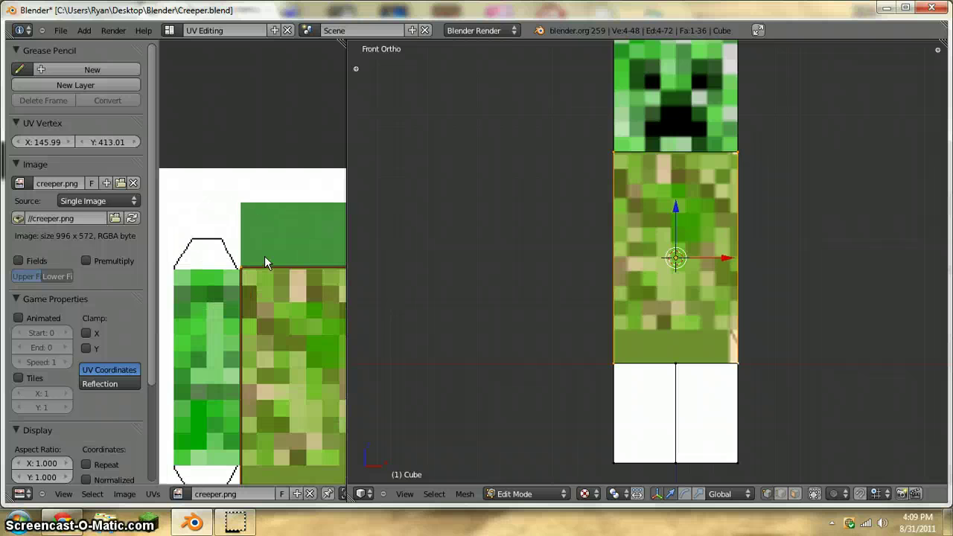
pyautogui.scroll(6, 271, 211)
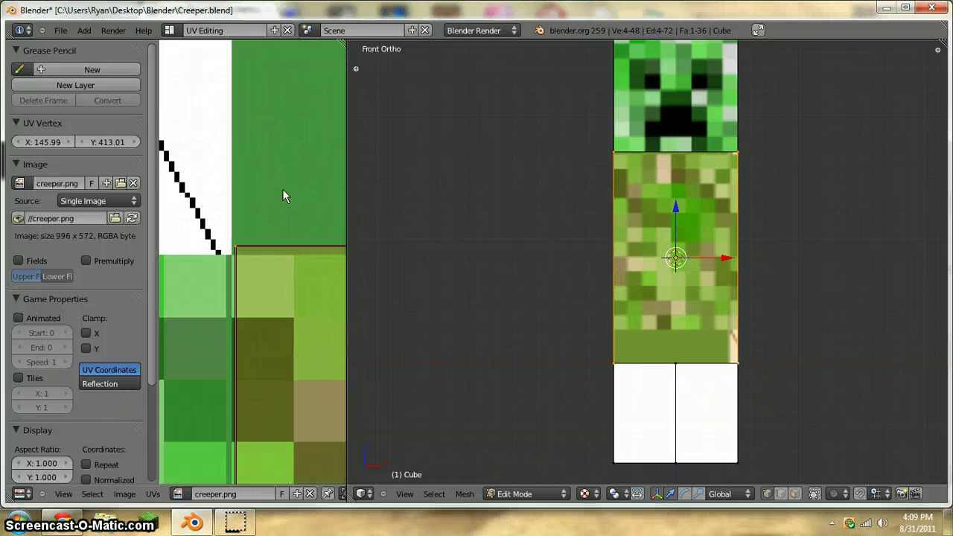
pyautogui.moveTo(270, 223); pyautogui.dragTo(272, 224, button='middle')
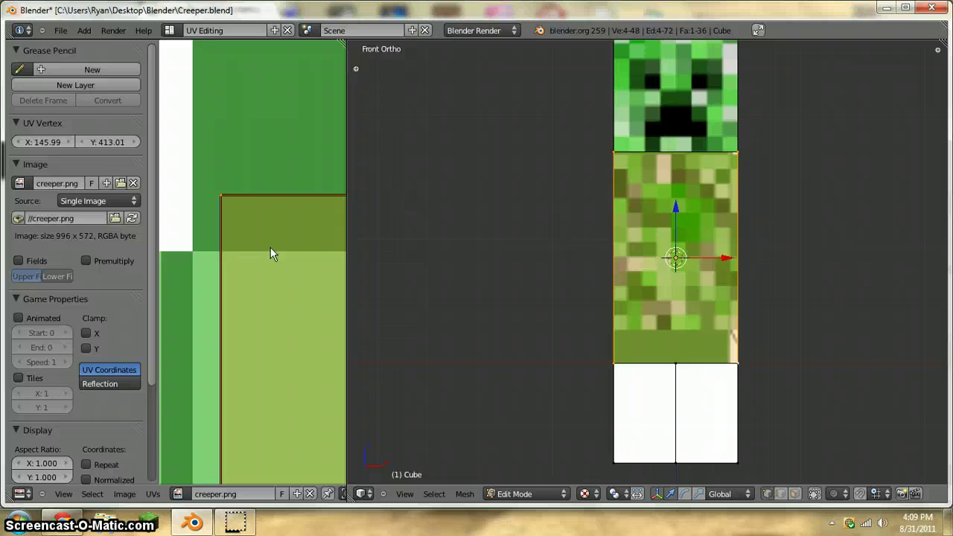
pyautogui.scroll(5, 270, 247)
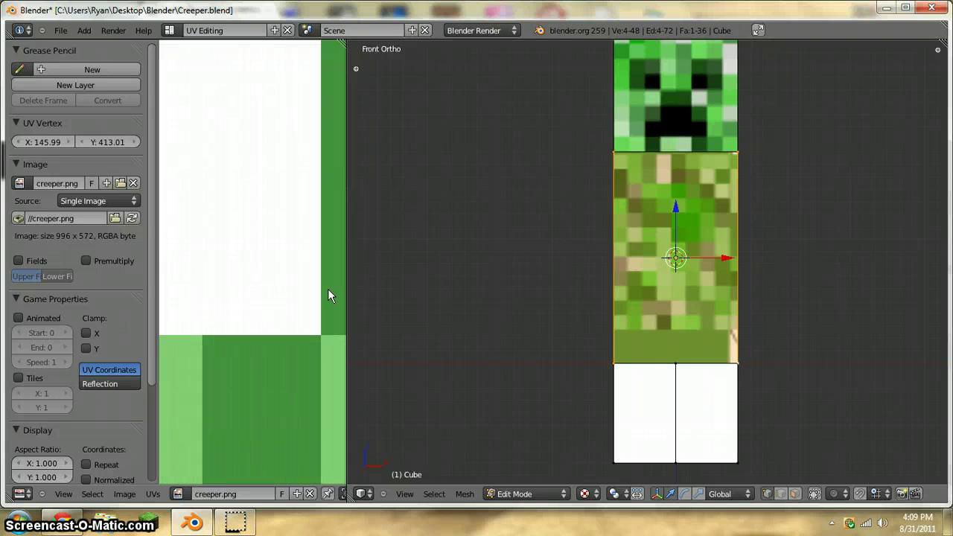
pyautogui.press('g')
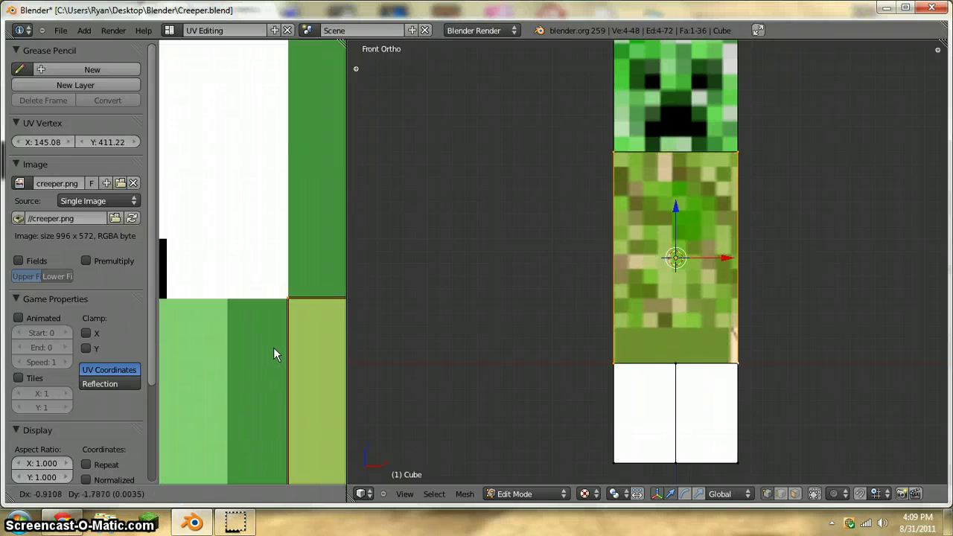
pyautogui.click(273, 347)
pyautogui.scroll(4, 283, 336)
pyautogui.moveTo(344, 331); pyautogui.dragTo(260, 287, button='middle')
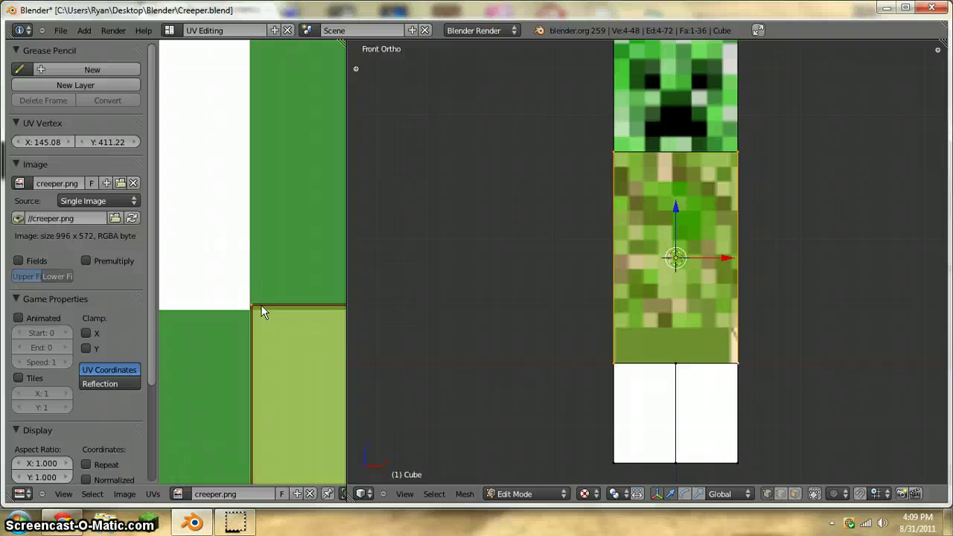
pyautogui.scroll(-4, 262, 308)
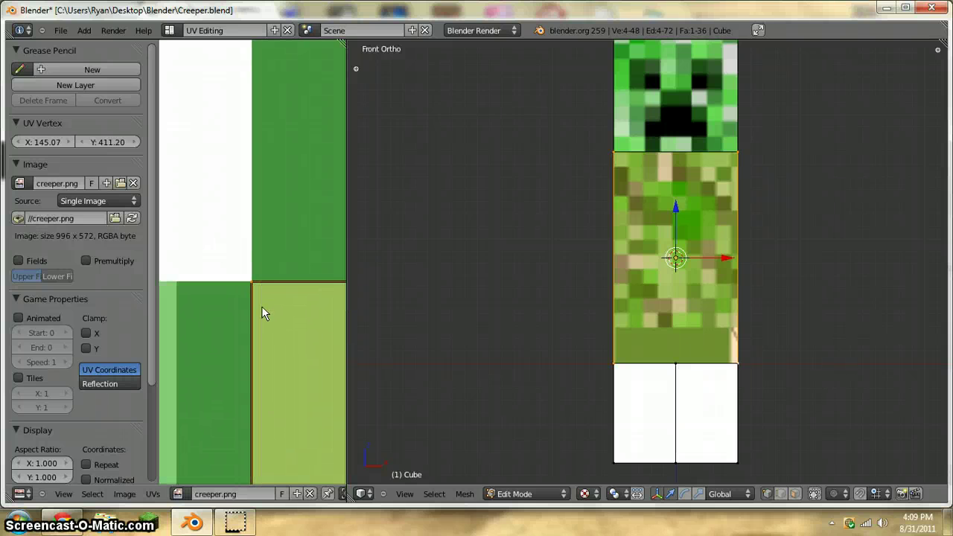
# Select the two lower UV vertices and raise them along Y close to the lower border of the body's front artwork.
pyautogui.scroll(-6, 261, 306)
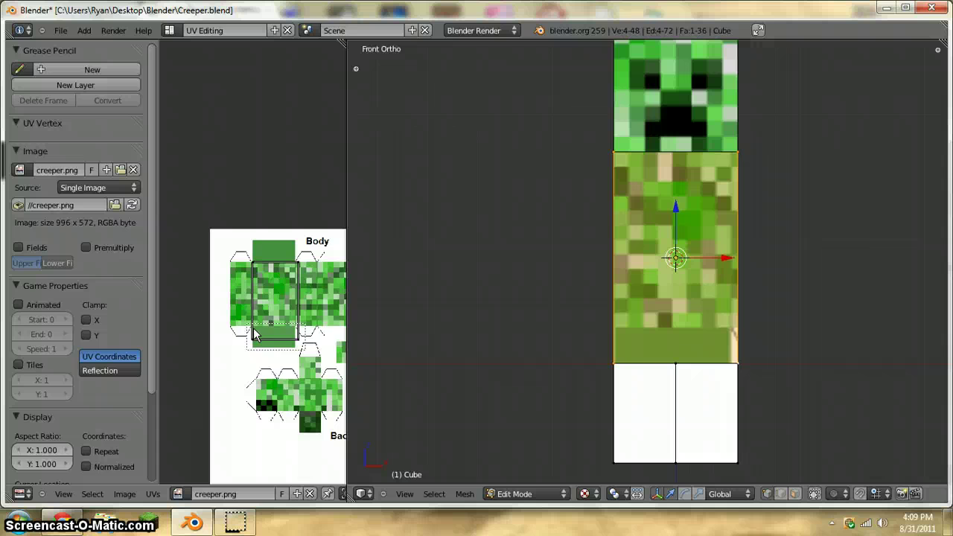
pyautogui.rightClick(255, 335)
pyautogui.scroll(7, 258, 298)
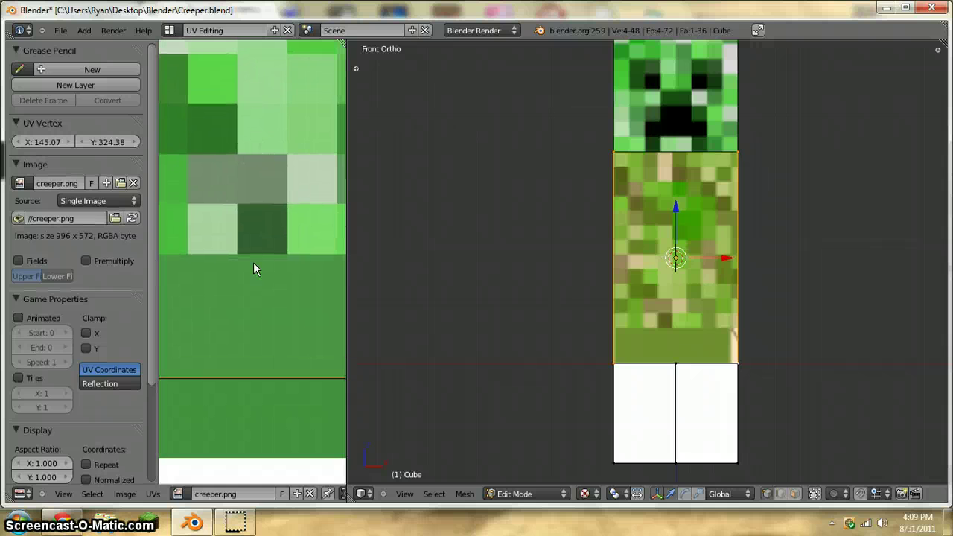
pyautogui.scroll(3, 253, 262)
pyautogui.press('g')
pyautogui.press('y')
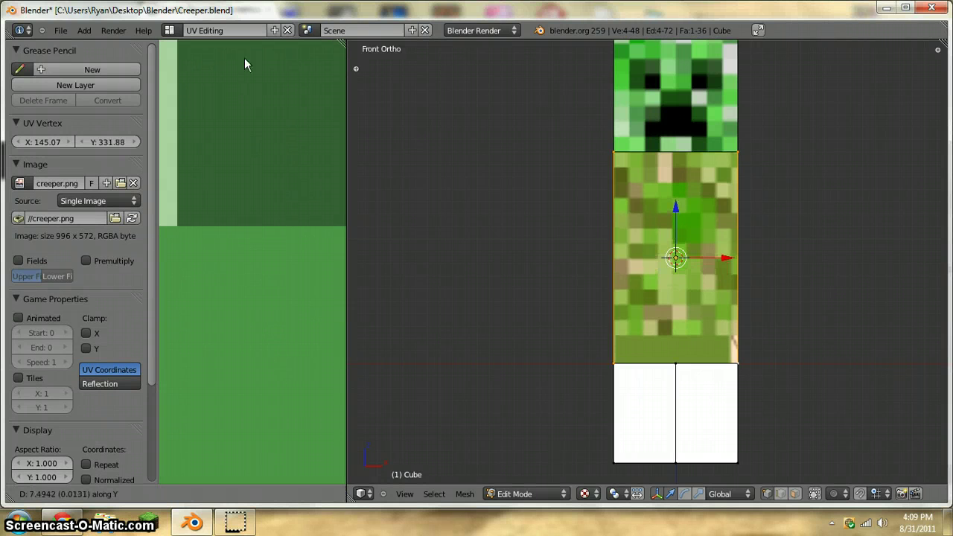
pyautogui.click(243, 29)
pyautogui.press('g')
pyautogui.press('y')
pyautogui.click(252, 112)
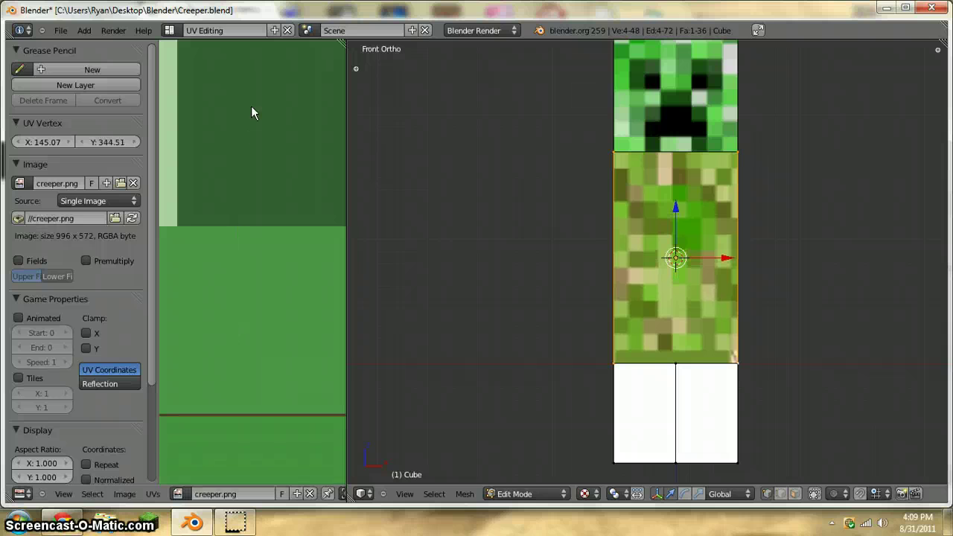
# Raise the lower UV edge about 9.5 px further along Y, flush with the lower border of the body's front pixels.
pyautogui.press('g')
pyautogui.press('y')
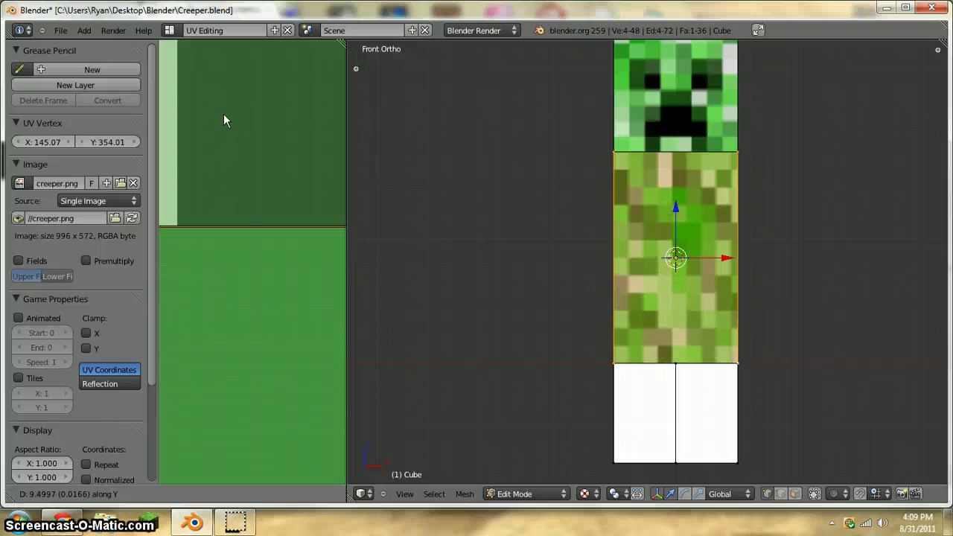
pyautogui.click(223, 119)
pyautogui.scroll(-8, 225, 140)
pyautogui.scroll(8, 238, 208)
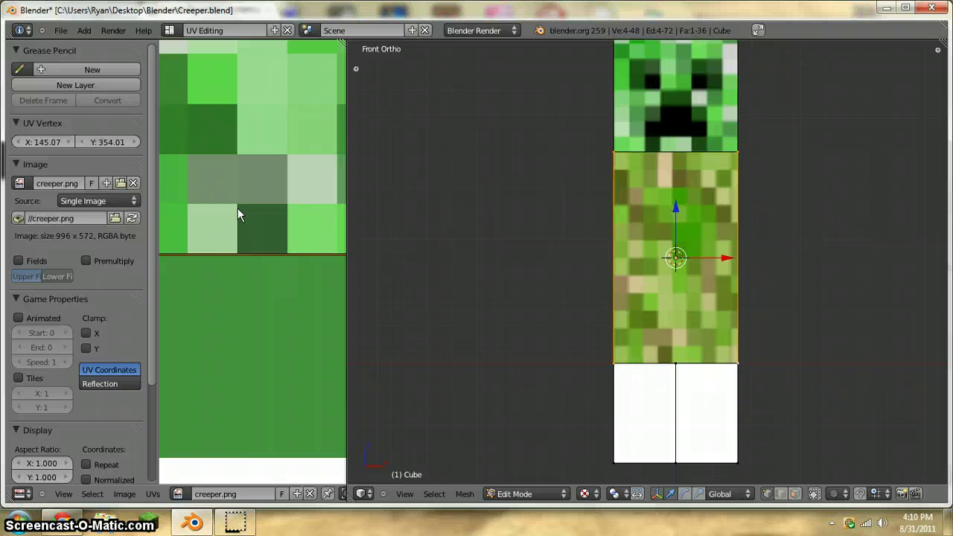
pyautogui.scroll(-6, 268, 286)
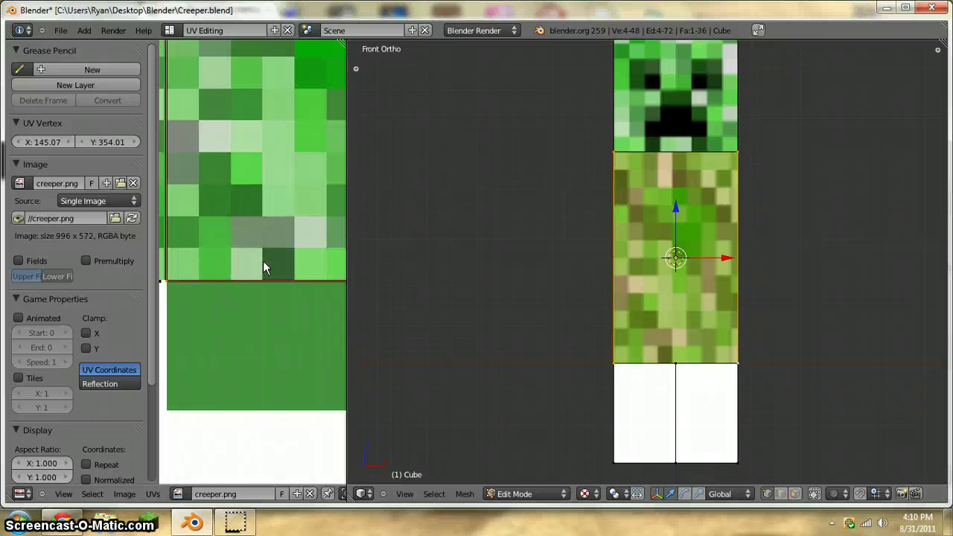
pyautogui.scroll(5, 239, 277)
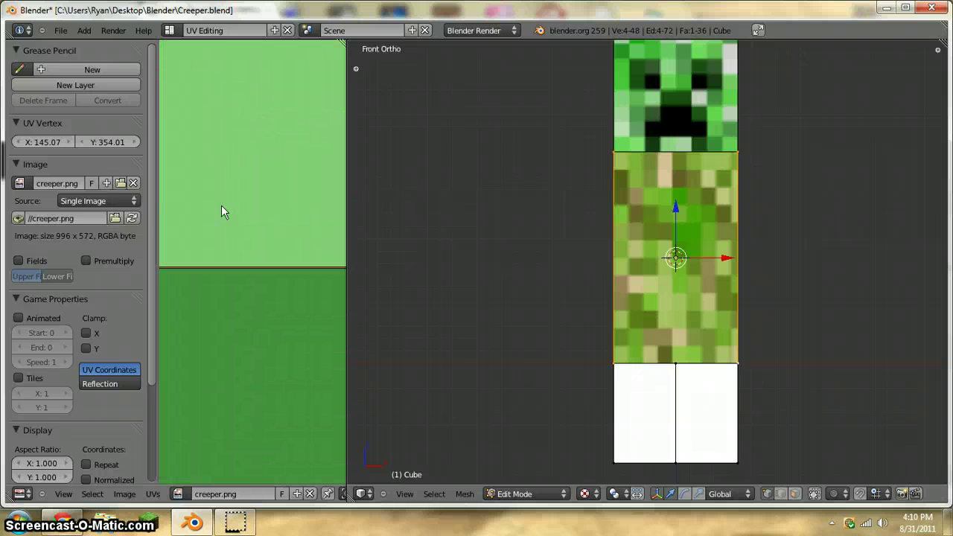
pyautogui.scroll(-1, 221, 205)
pyautogui.scroll(5, 274, 215)
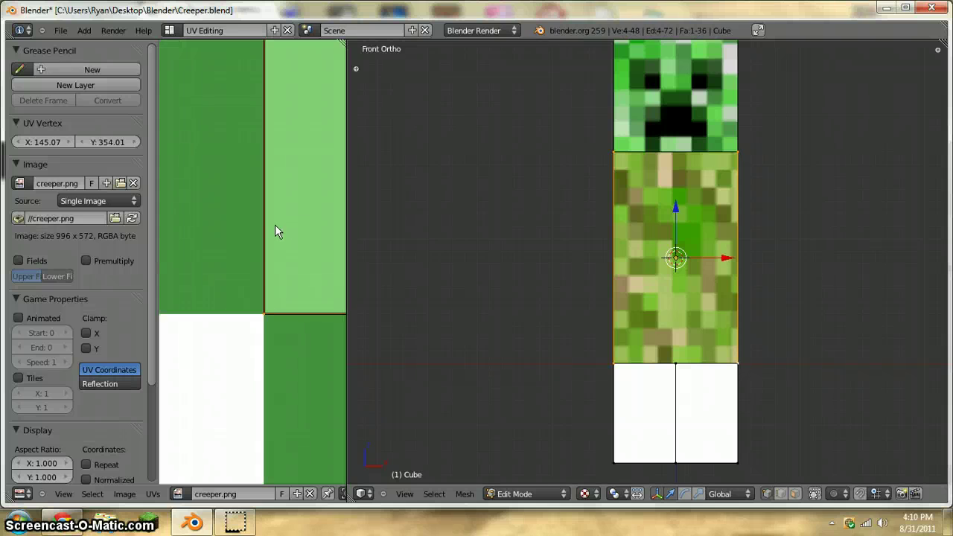
# Select the two right-hand UV vertices and move them inward along X to about 190, onto the artwork's right border.
pyautogui.scroll(-6, 275, 223)
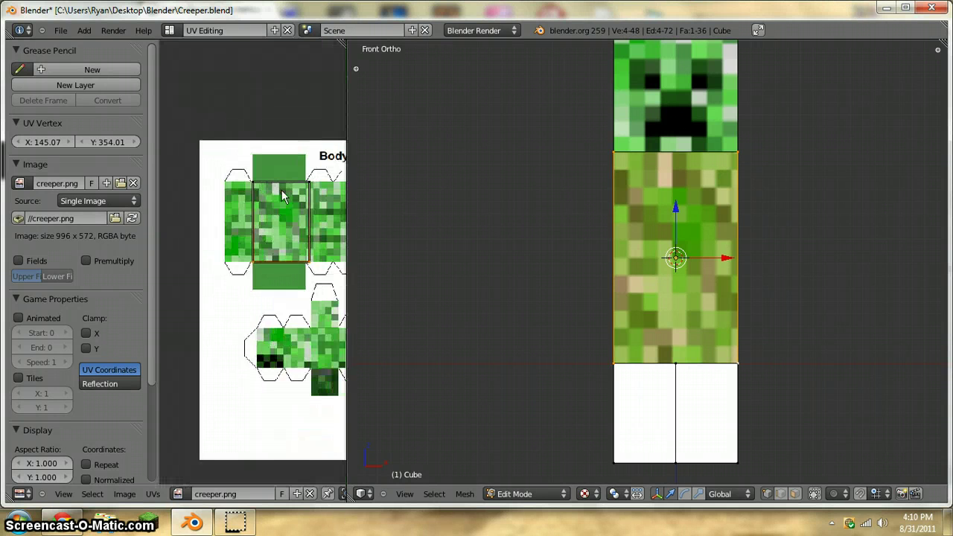
pyautogui.scroll(-1, 281, 195)
pyautogui.scroll(3, 287, 223)
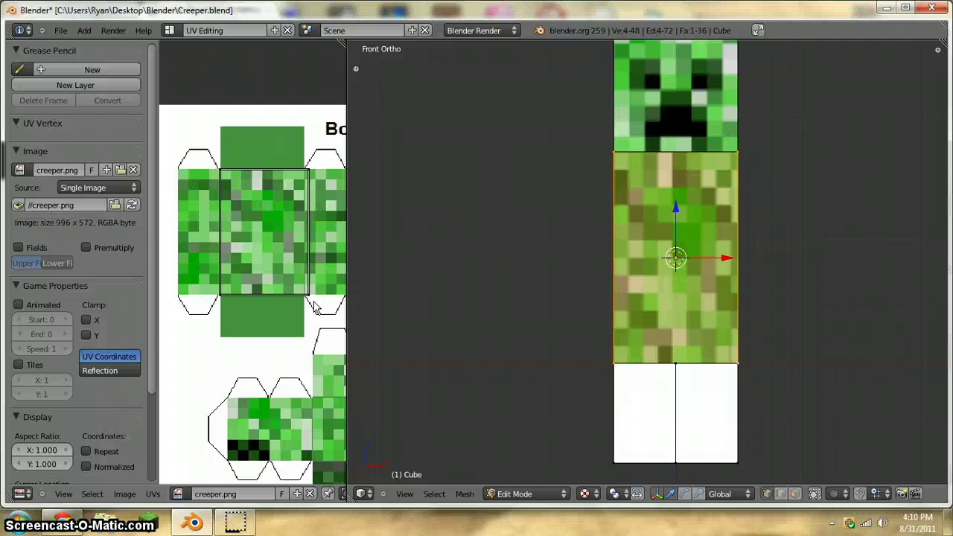
pyautogui.rightClick(296, 151)
pyautogui.scroll(6, 283, 177)
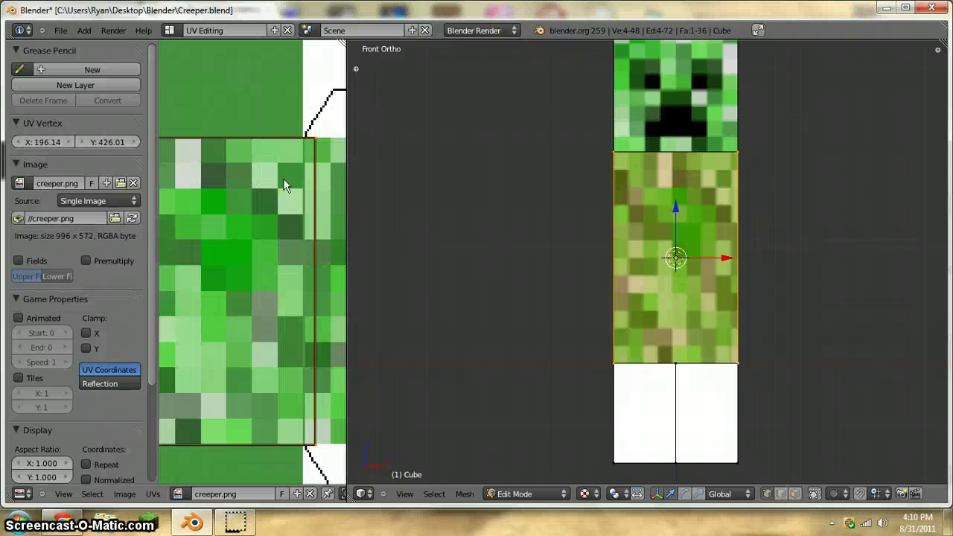
pyautogui.scroll(3, 268, 214)
pyautogui.scroll(-1, 268, 214)
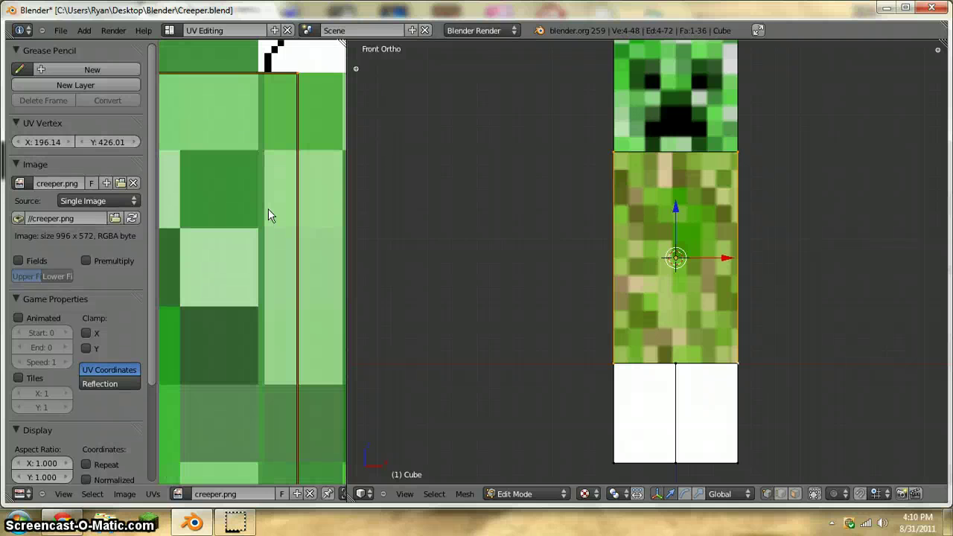
pyautogui.press('g')
pyautogui.press('x')
pyautogui.click(228, 216)
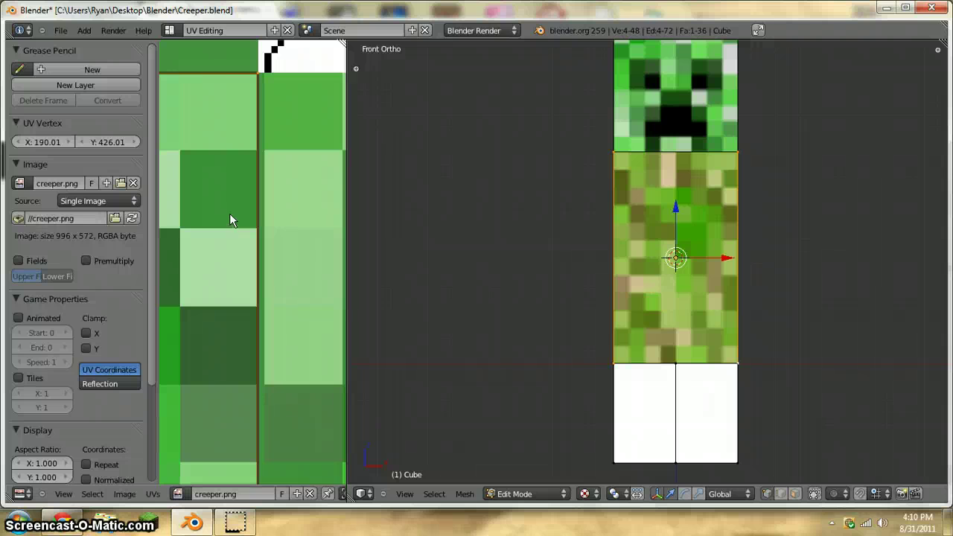
# Fine-tune the right-hand UV edge along X by about -0.015 px so it matches the pixel border exactly.
pyautogui.scroll(3, 229, 213)
pyautogui.moveTo(257, 216); pyautogui.dragTo(287, 224, button='middle')
pyautogui.press('g')
pyautogui.press('x')
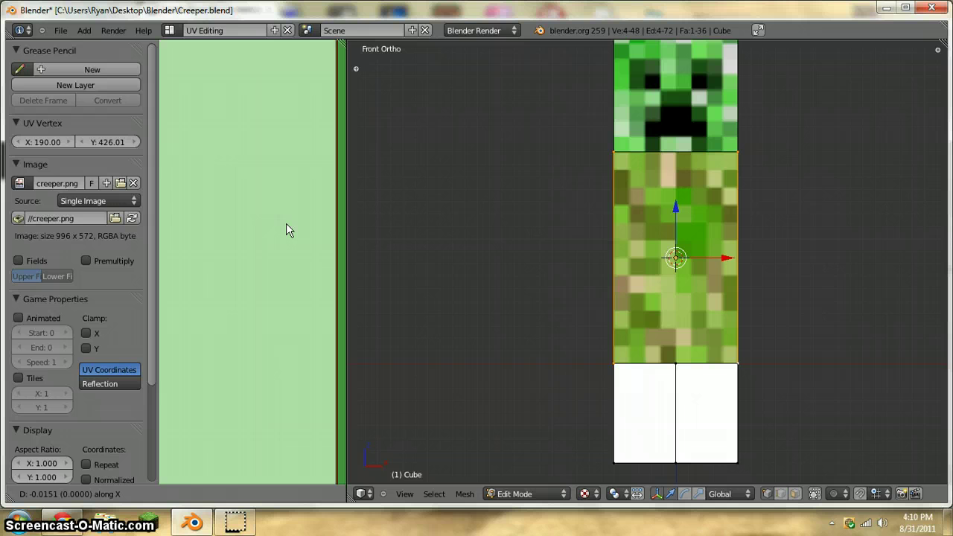
pyautogui.click(286, 224)
pyautogui.scroll(-8, 284, 221)
pyautogui.scroll(-5, 273, 195)
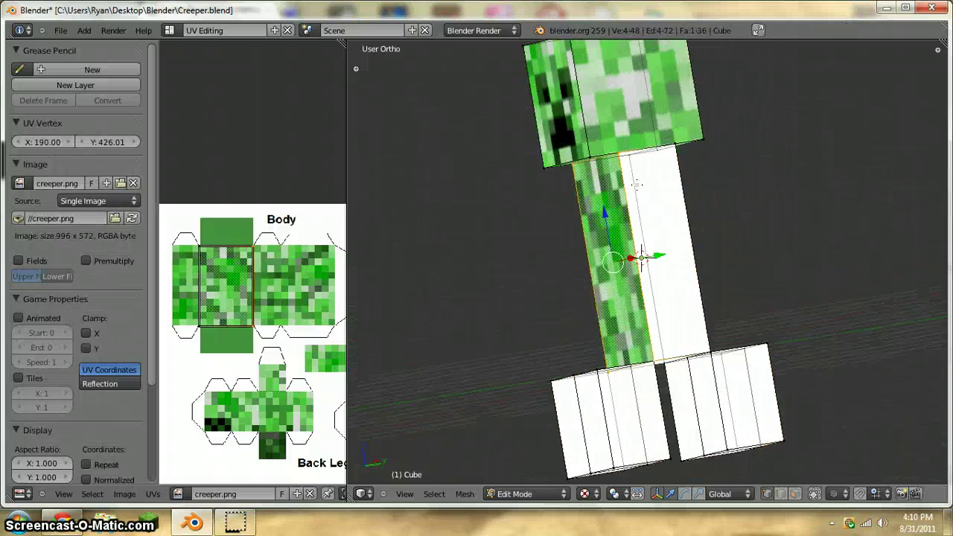
# Switch to Object Mode and examine the texture on the body's front face from several angles.
pyautogui.press('Tab')
pyautogui.scroll(2, 620, 167)
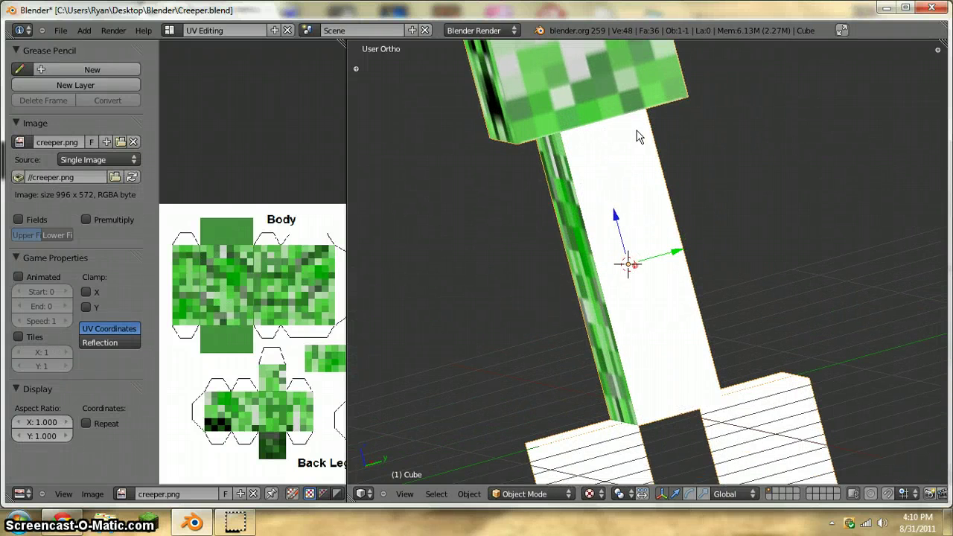
pyautogui.moveTo(639, 134); pyautogui.dragTo(752, 176, button='middle')
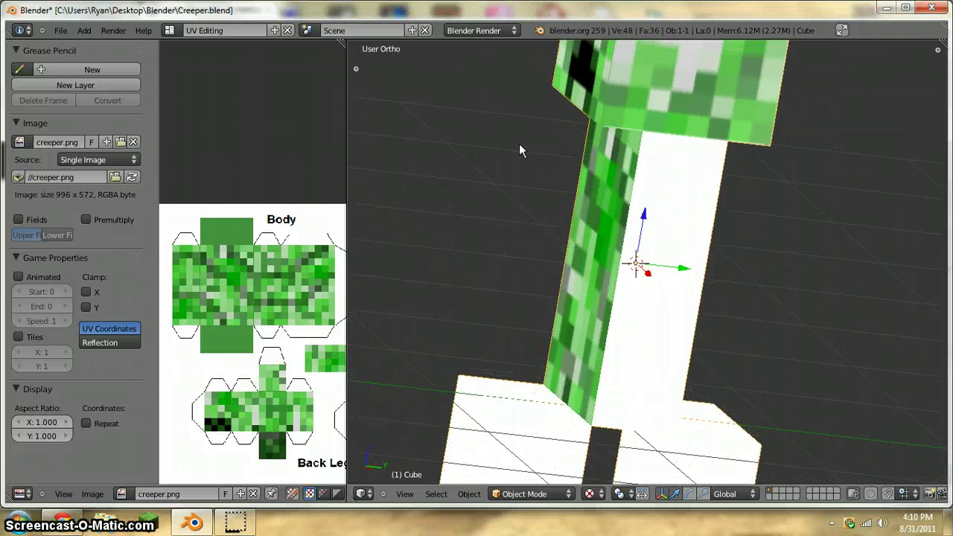
pyautogui.moveTo(519, 143); pyautogui.dragTo(504, 97, button='middle')
pyautogui.moveTo(596, 206); pyautogui.dragTo(651, 230, button='middle')
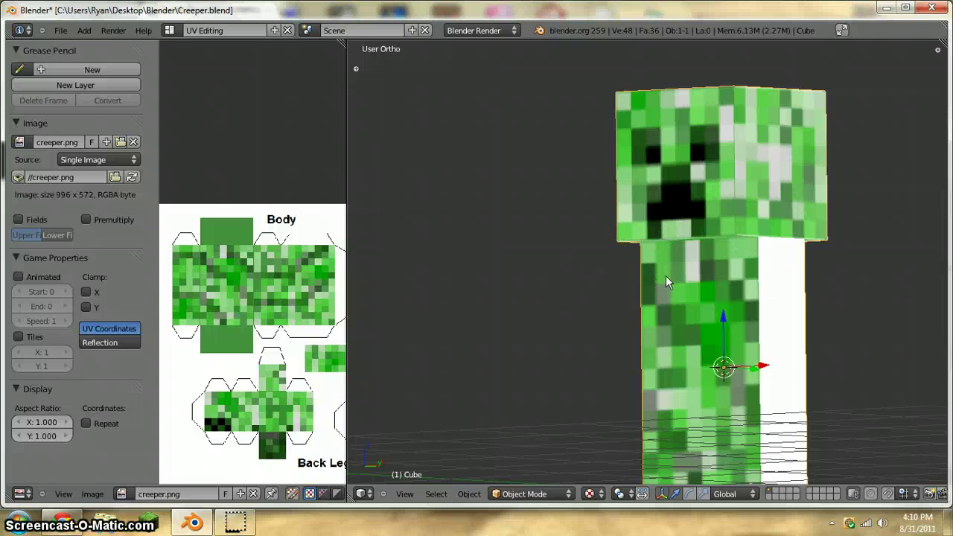
pyautogui.scroll(-3, 666, 276)
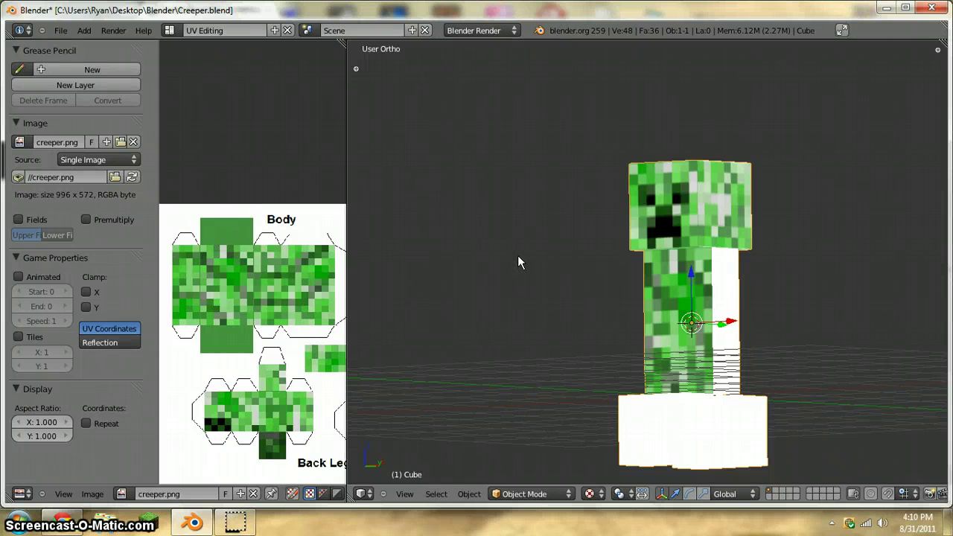
pyautogui.scroll(1, 210, 211)
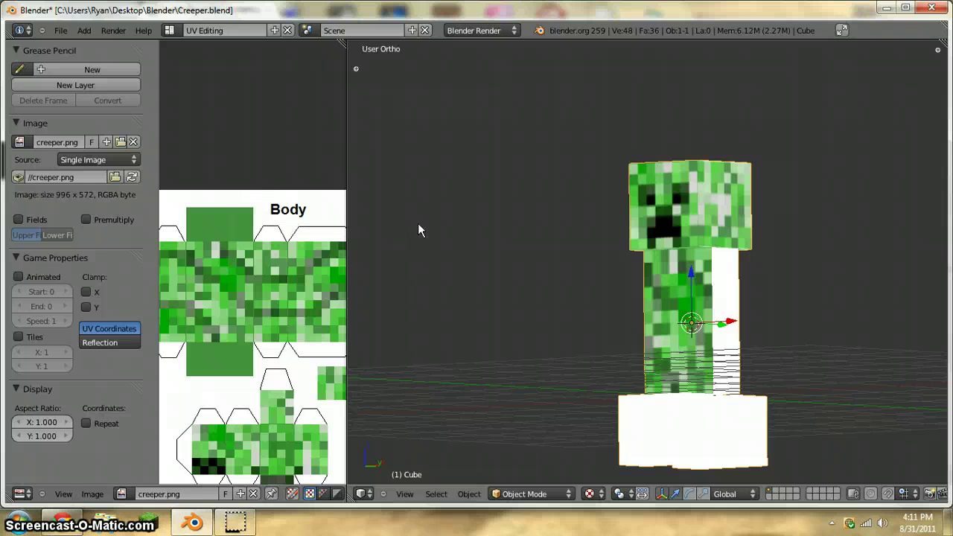
# Examine the body's untextured sides and switch to Edit Mode, cancelling a stray vertex move on the head.
pyautogui.moveTo(631, 316); pyautogui.dragTo(553, 280, button='middle')
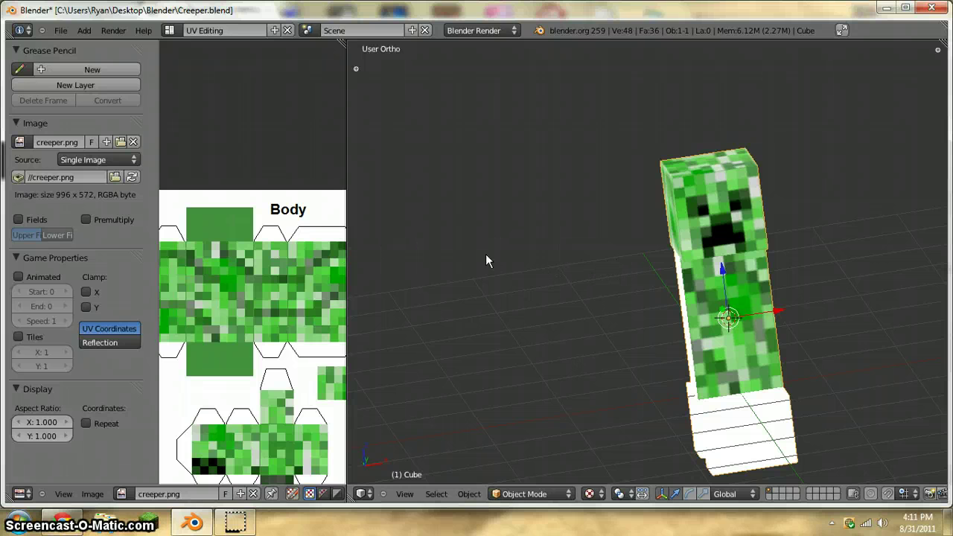
pyautogui.moveTo(525, 262); pyautogui.dragTo(693, 177, button='middle')
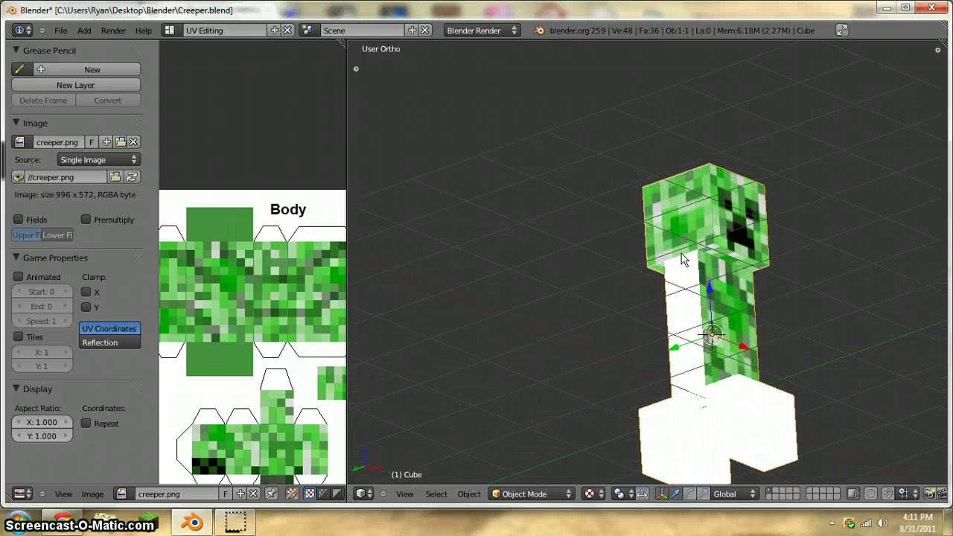
pyautogui.press('Tab')
pyautogui.scroll(3, 707, 242)
pyautogui.moveTo(751, 229); pyautogui.dragTo(826, 175, button='right')
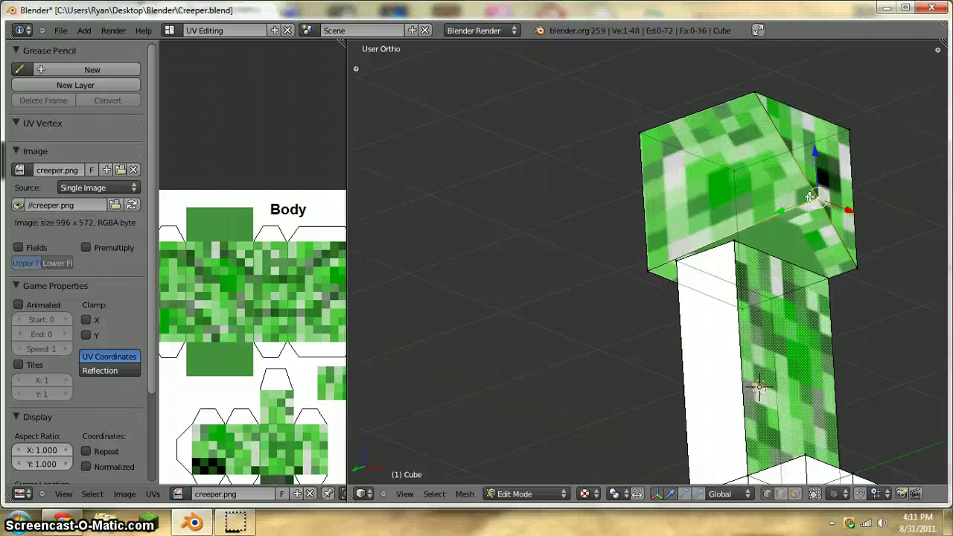
pyautogui.rightClick(802, 205)
pyautogui.moveTo(801, 207); pyautogui.dragTo(759, 196, button='middle')
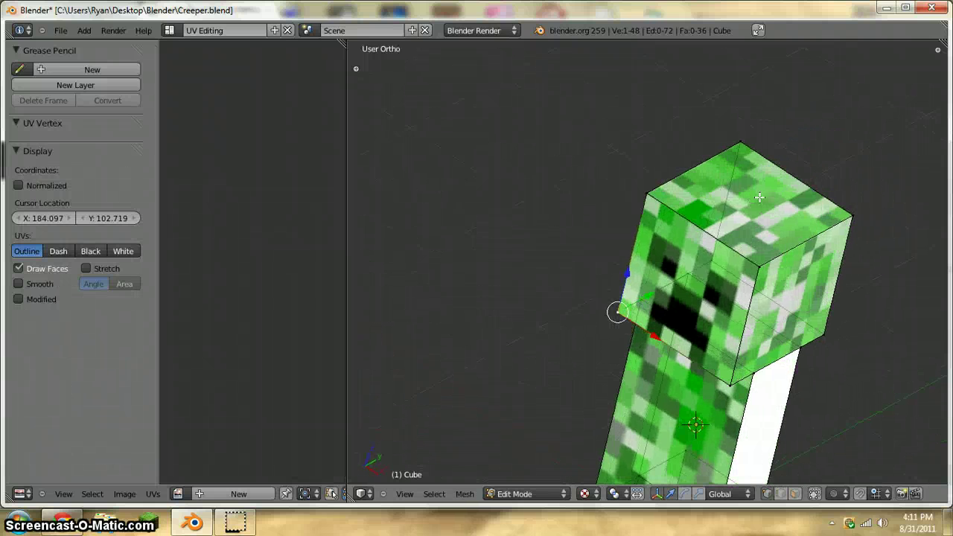
# Select the two upper vertices of the body's blank side face and set creeper.png as the image in the UV editor.
pyautogui.moveTo(685, 290); pyautogui.dragTo(710, 290, button='middle')
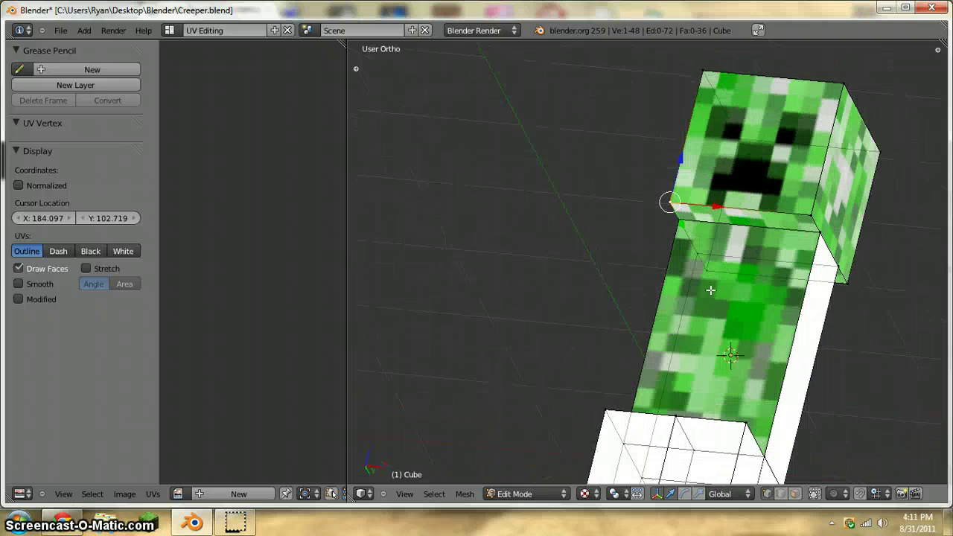
pyautogui.rightClick(820, 237)
pyautogui.keyDown('shift'); pyautogui.rightClick(841, 276); pyautogui.keyUp('shift')
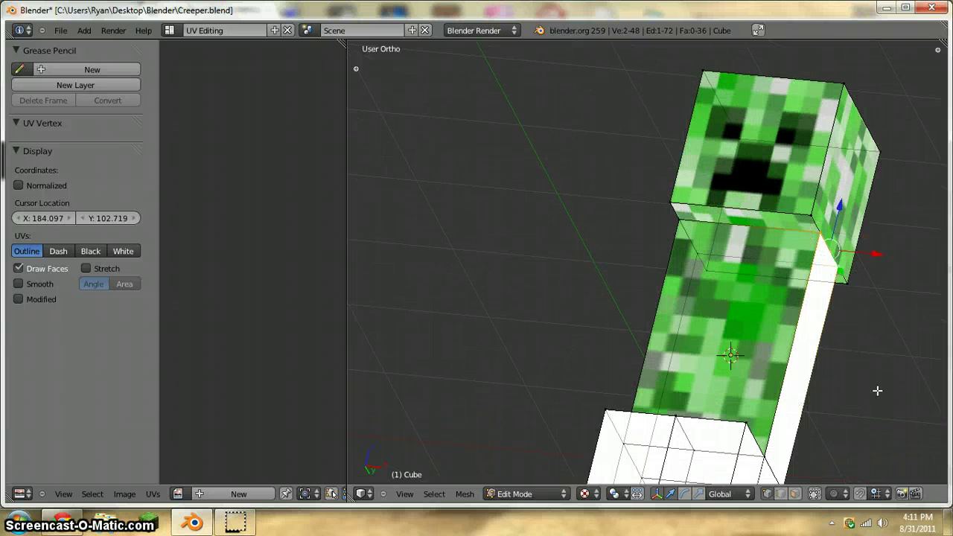
pyautogui.moveTo(876, 339); pyautogui.dragTo(775, 285, button='middle')
pyautogui.click(178, 494)
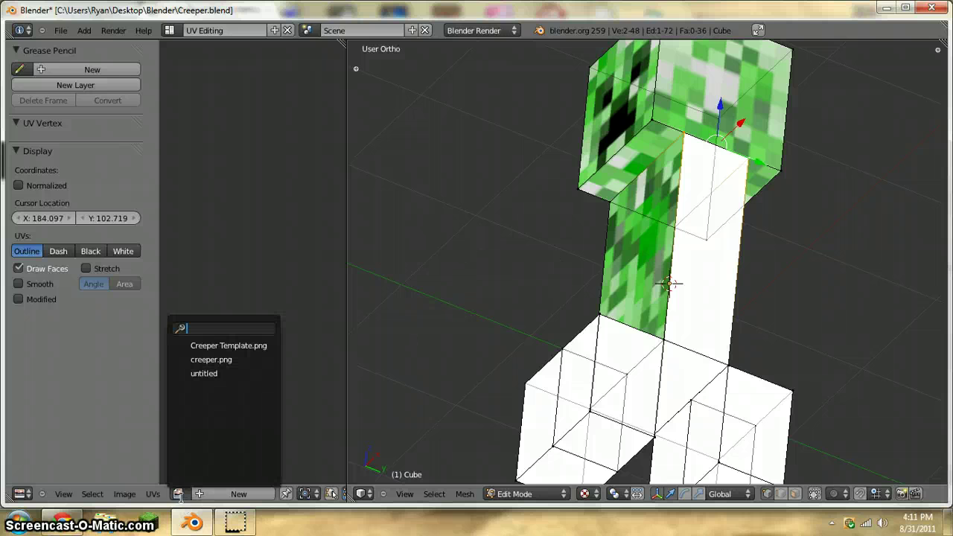
pyautogui.click(207, 359)
pyautogui.moveTo(597, 301); pyautogui.dragTo(681, 350, button='middle')
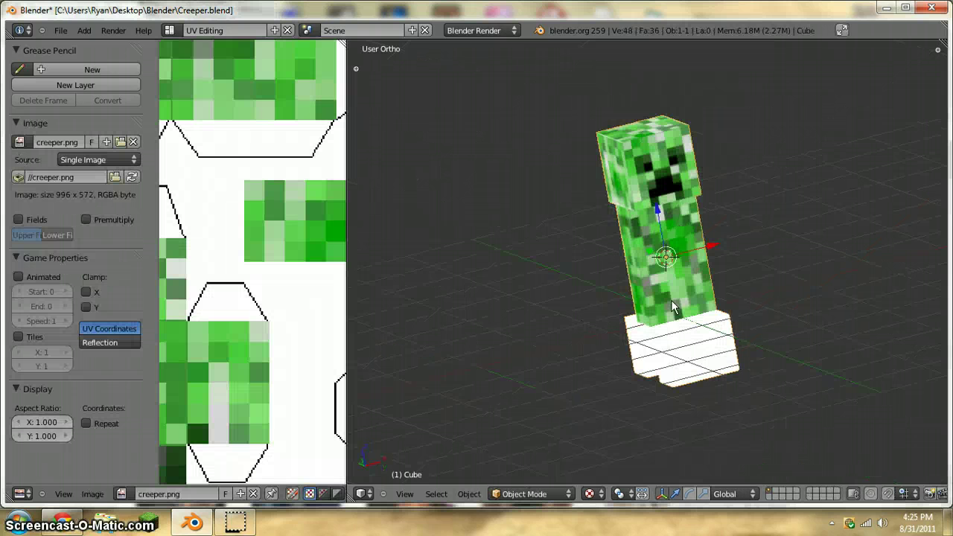
# Examine the textured sides of the body from several angles and return to Edit Mode.
pyautogui.moveTo(675, 308); pyautogui.dragTo(629, 221, button='middle')
pyautogui.scroll(4, 631, 221)
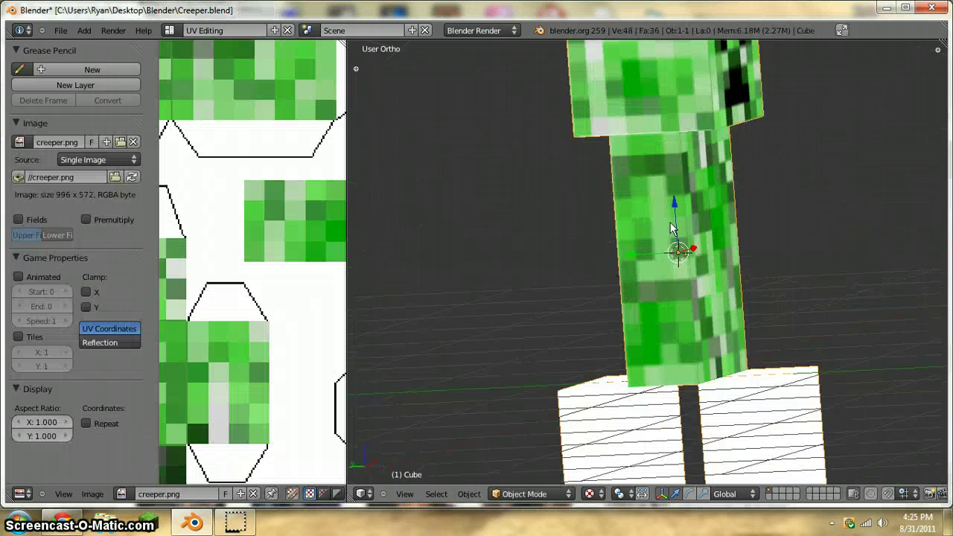
pyautogui.moveTo(625, 297); pyautogui.dragTo(527, 136, button='middle')
pyautogui.press('Tab')
# Try moving individual upper corner vertices of the body, undoing each displacement.
pyautogui.rightClick(665, 99)
pyautogui.press('g')
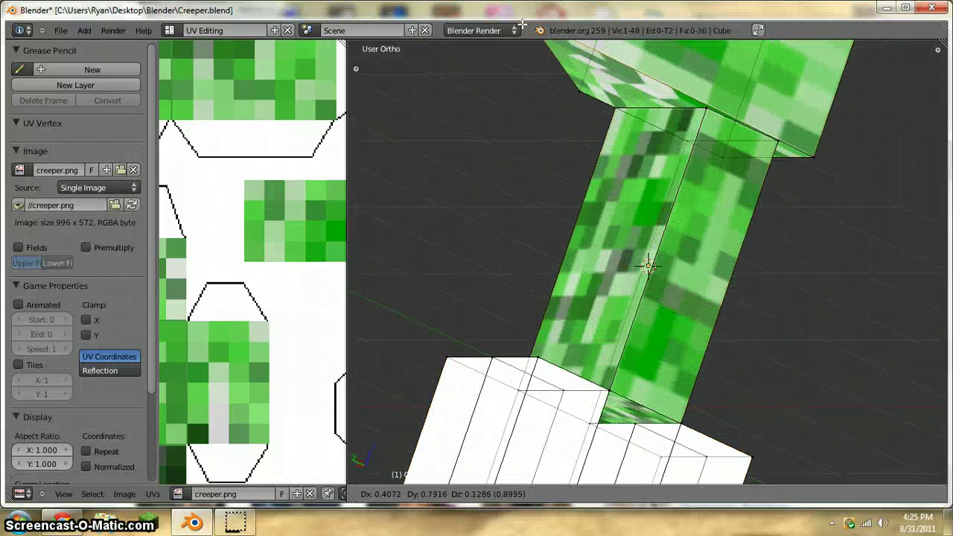
pyautogui.click(564, 82)
pyautogui.hotkey('ctrl', 'z')
pyautogui.moveTo(565, 83); pyautogui.dragTo(721, 262, button='middle')
pyautogui.rightClick(719, 162)
pyautogui.press('g')
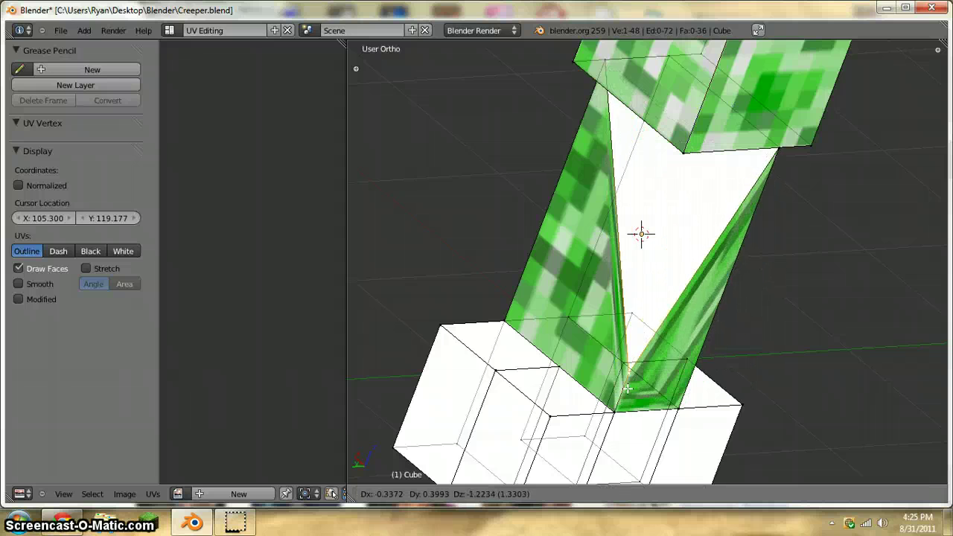
pyautogui.click(676, 252)
pyautogui.hotkey('ctrl', 'z')
pyautogui.rightClick(781, 155)
pyautogui.press('g')
pyautogui.click(814, 267)
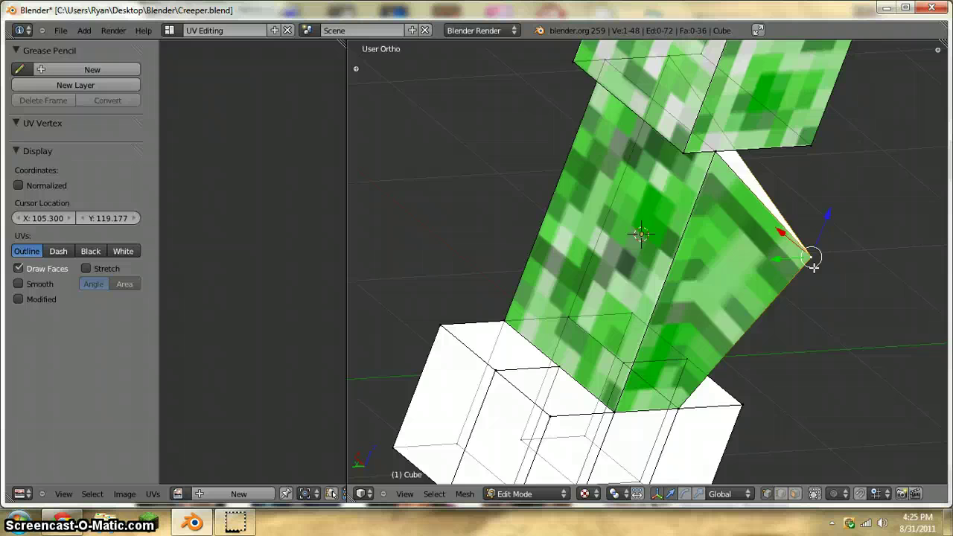
pyautogui.hotkey('ctrl', 'z')
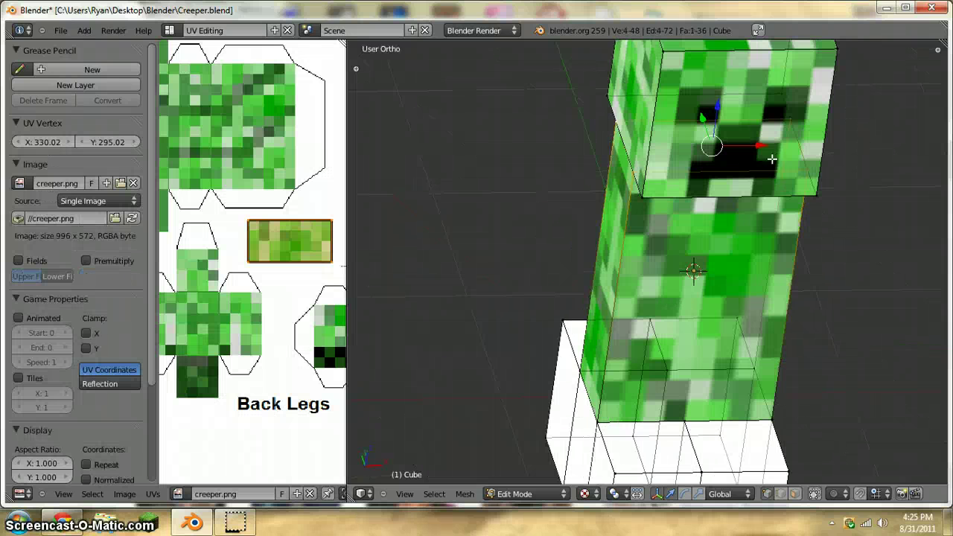
# Try moving the body's top face and one of its front corner vertices without keeping the changes.
pyautogui.press('g')
pyautogui.click(593, 216)
pyautogui.hotkey('ctrl', 'z')
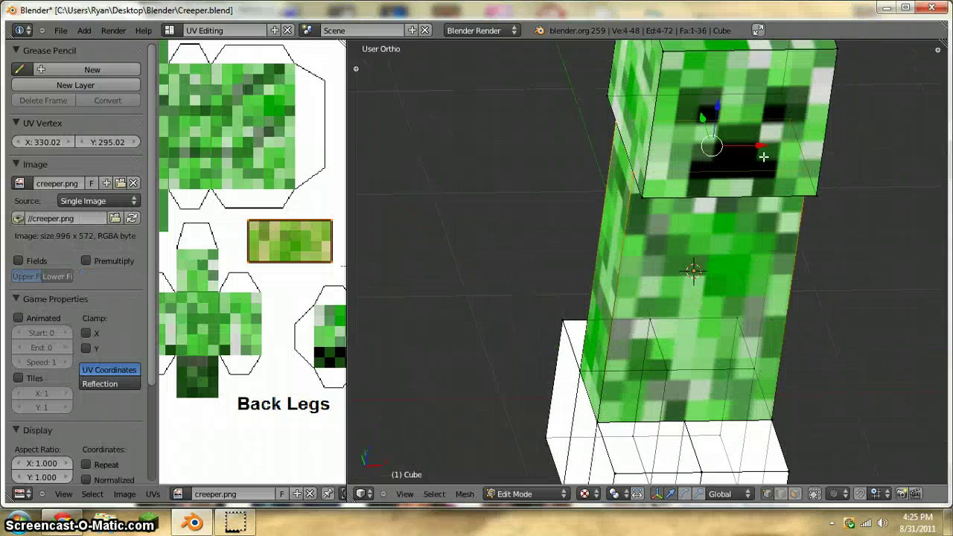
pyautogui.rightClick(652, 184)
pyautogui.rightClick(641, 181)
pyautogui.press('g')
pyautogui.click(615, 196)
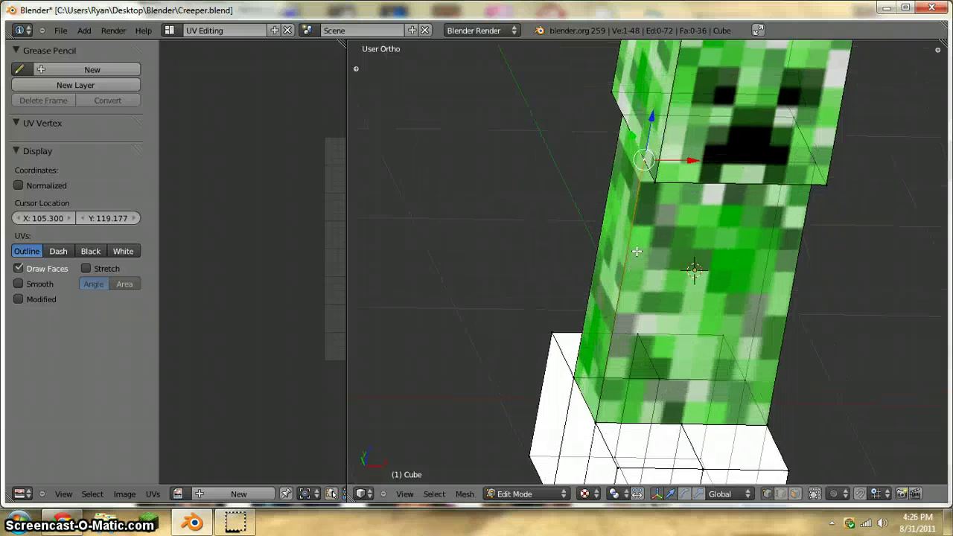
# Try to select the four corner vertices of the blank top face on a rear leg.
pyautogui.moveTo(637, 251); pyautogui.dragTo(549, 357, button='middle')
pyautogui.moveTo(642, 326); pyautogui.dragTo(681, 149, button='middle')
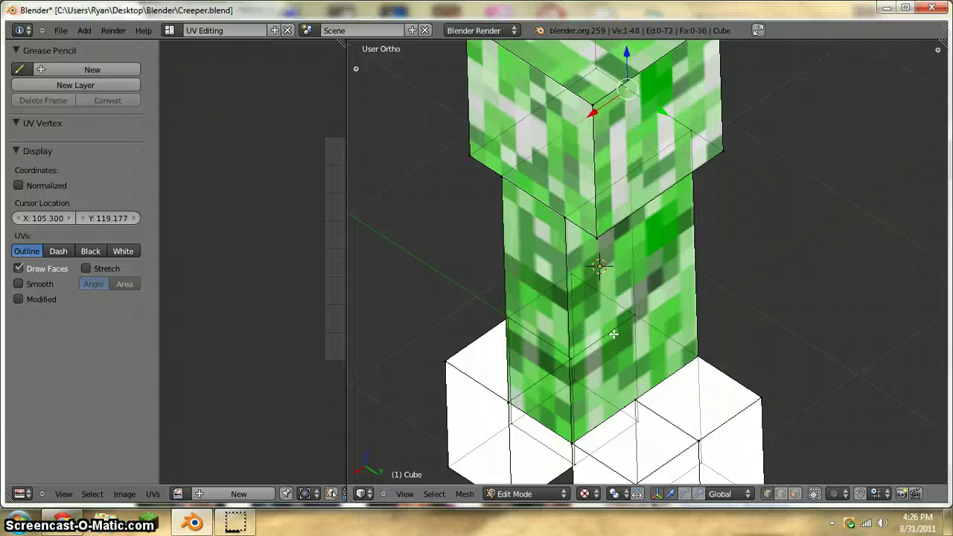
pyautogui.scroll(-3, 614, 335)
pyautogui.rightClick(672, 369)
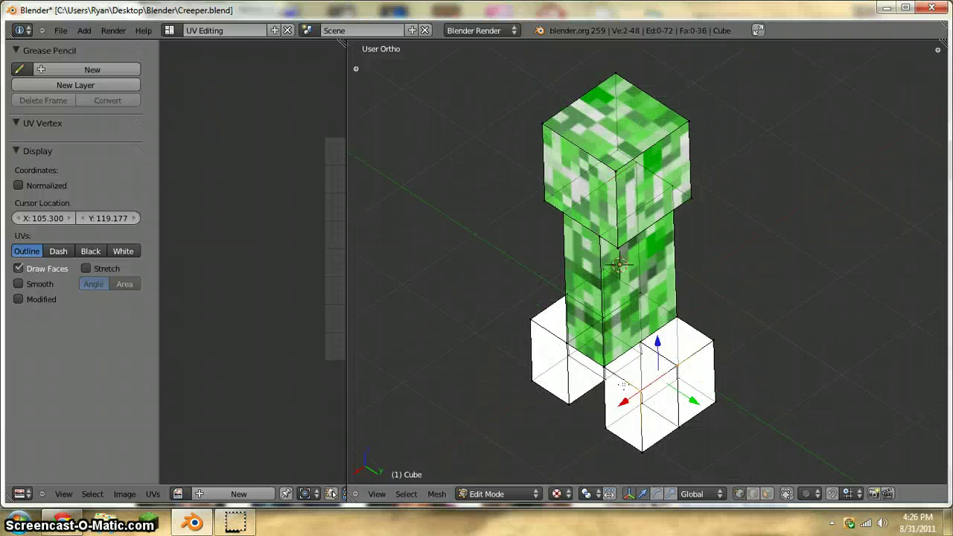
pyautogui.scroll(2, 623, 385)
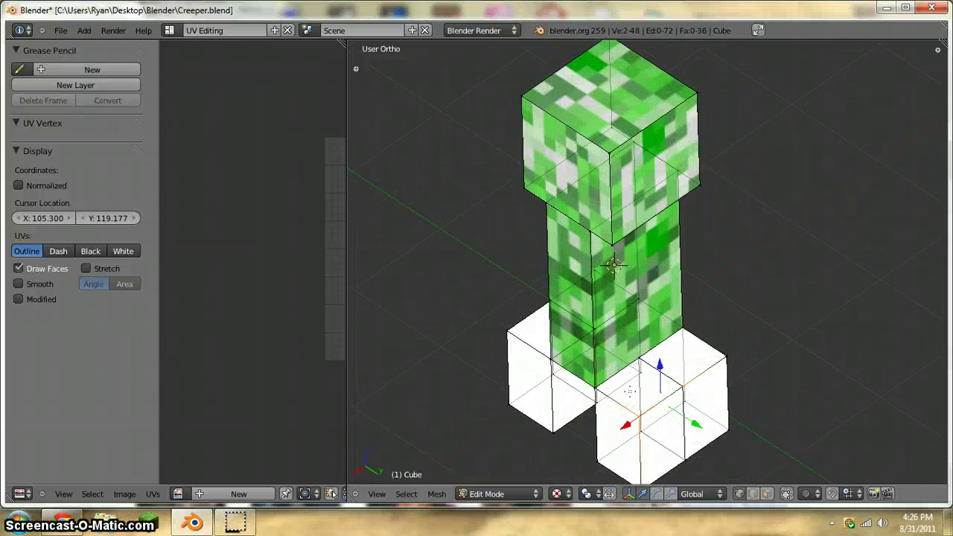
pyautogui.scroll(3, 631, 396)
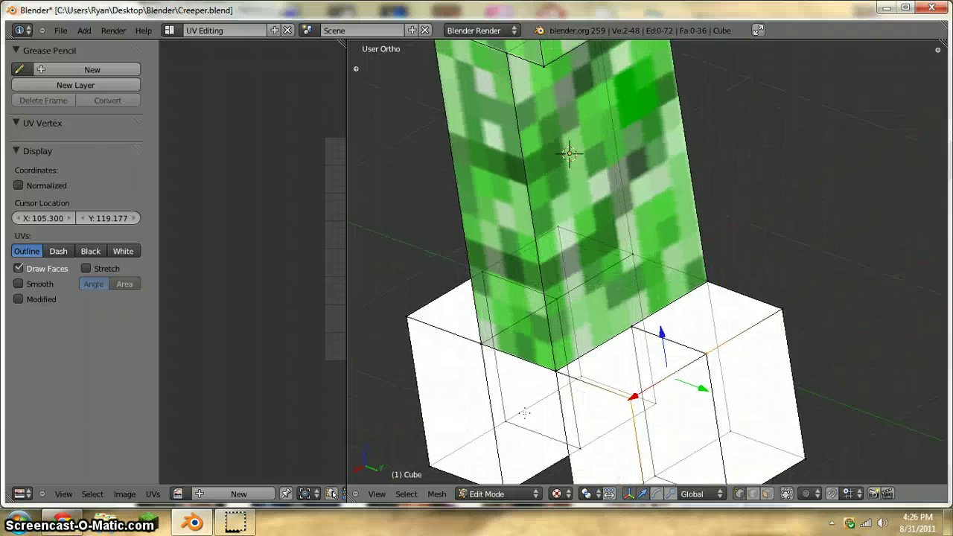
pyautogui.keyDown('shift'); pyautogui.rightClick(633, 328); pyautogui.keyUp('shift')
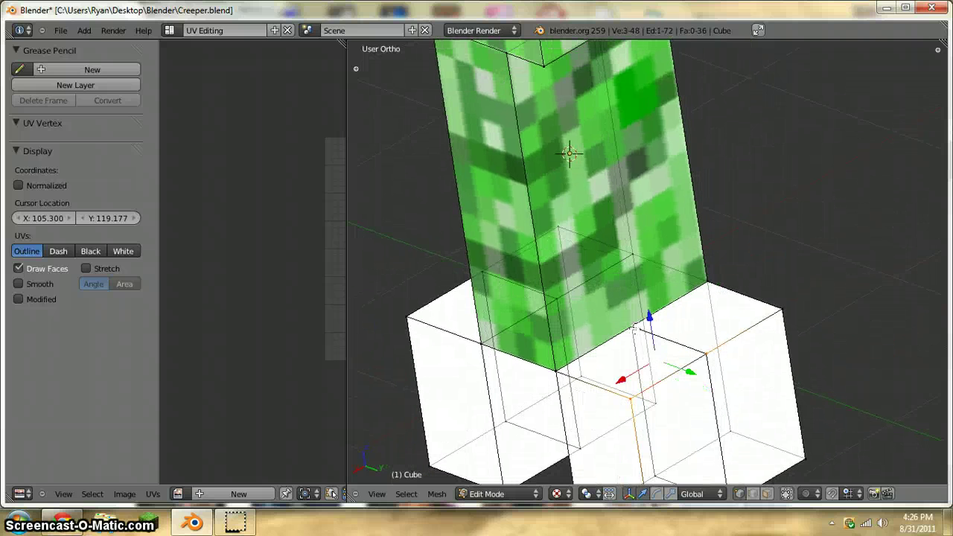
pyautogui.keyDown('shift'); pyautogui.rightClick(557, 380); pyautogui.keyUp('shift')
# Select the four corner vertices of the rear leg's top face, beginning with its shared inner edge.
pyautogui.moveTo(571, 379); pyautogui.dragTo(576, 398, button='middle')
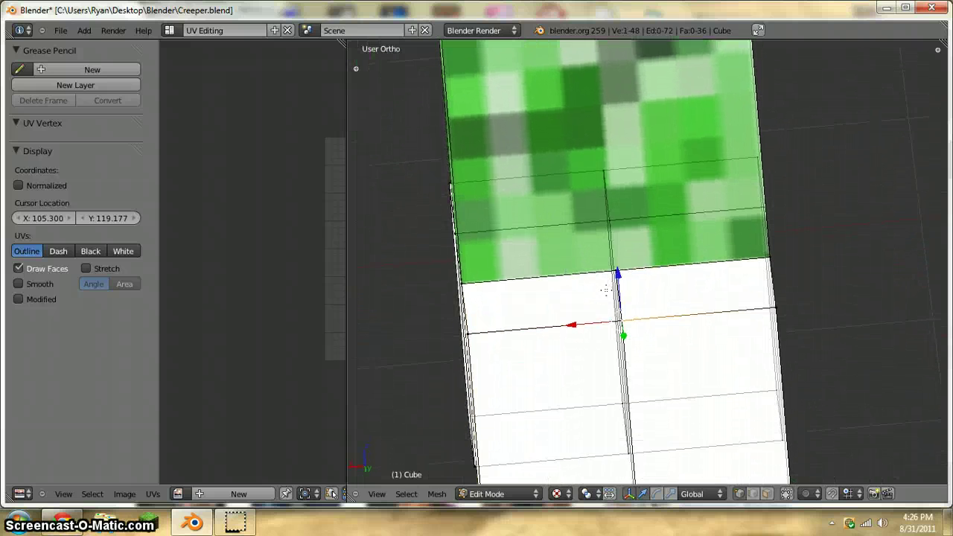
pyautogui.scroll(5, 562, 324)
pyautogui.moveTo(561, 324); pyautogui.dragTo(607, 321, button='middle')
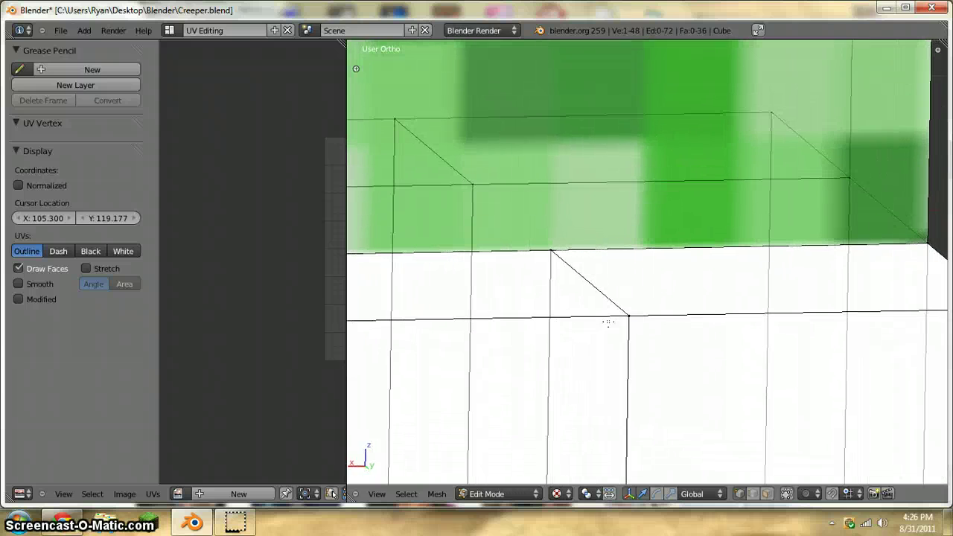
pyautogui.rightClick(608, 320)
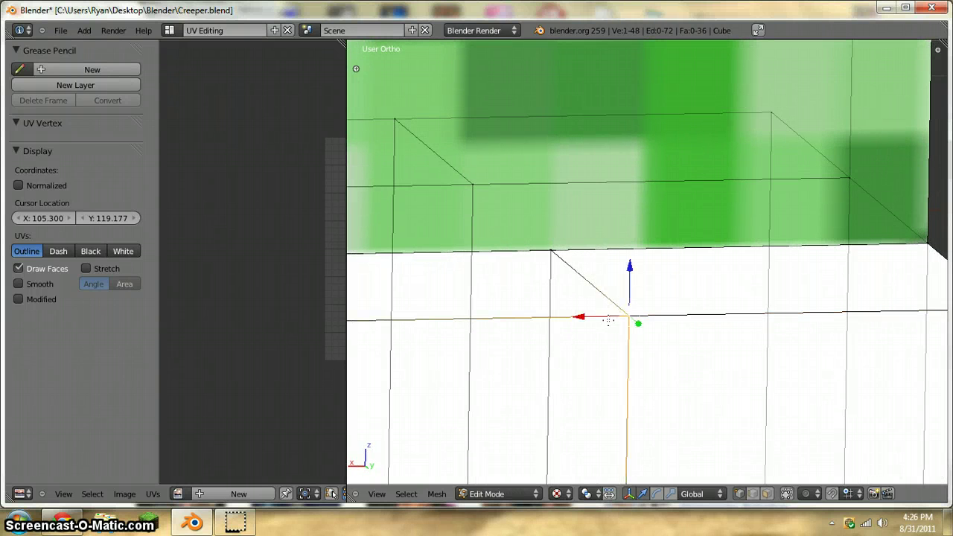
pyautogui.keyDown('shift'); pyautogui.rightClick(549, 260); pyautogui.keyUp('shift')
pyautogui.moveTo(549, 261); pyautogui.dragTo(469, 329, button='middle')
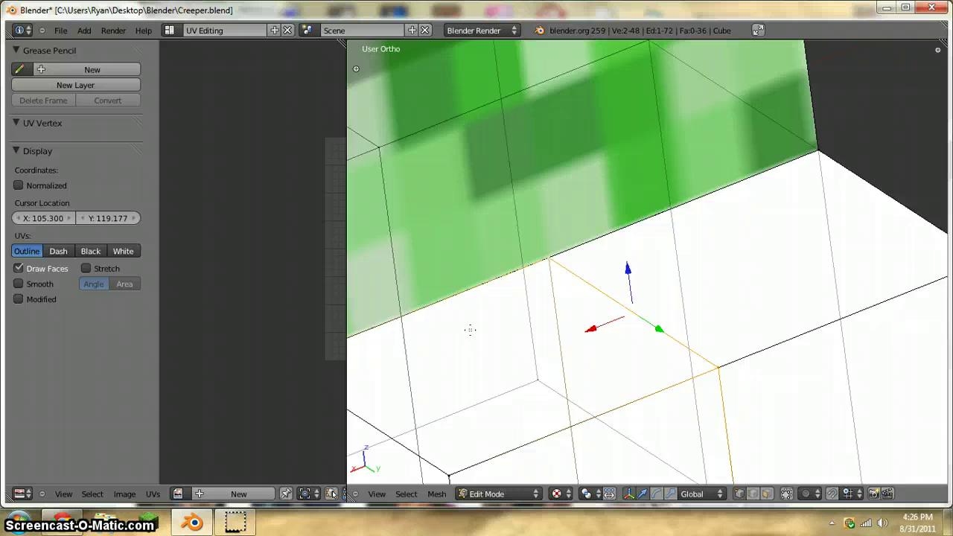
pyautogui.scroll(-3, 469, 330)
pyautogui.keyDown('shift'); pyautogui.rightClick(535, 372); pyautogui.keyUp('shift')
pyautogui.moveTo(500, 379); pyautogui.dragTo(555, 347, button='middle')
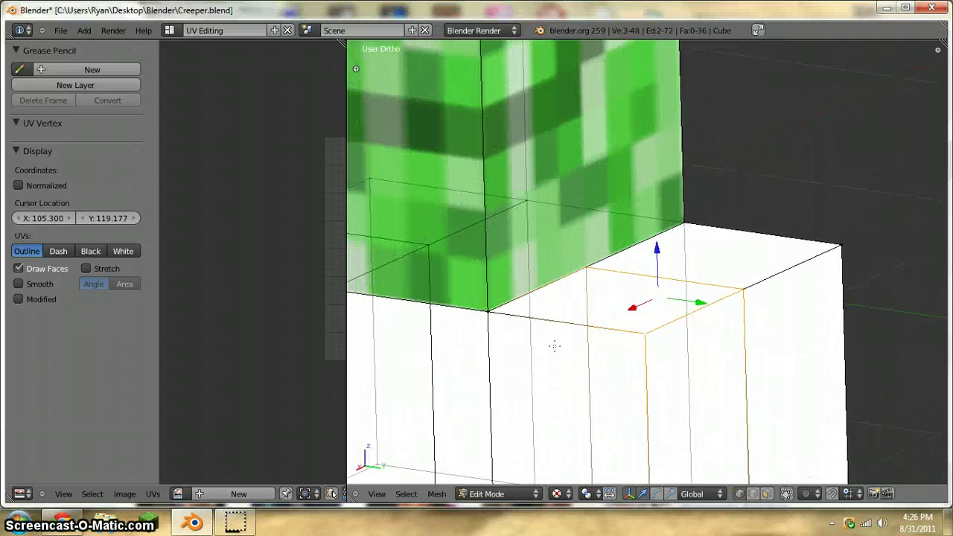
pyautogui.keyDown('shift'); pyautogui.rightClick(500, 314); pyautogui.keyUp('shift')
# Assign creeper.png to the selected leg top face and unwrap it from the top orthographic view.
pyautogui.moveTo(636, 303); pyautogui.dragTo(605, 332, button='middle')
pyautogui.press('KP_7')
pyautogui.scroll(-5, 662, 301)
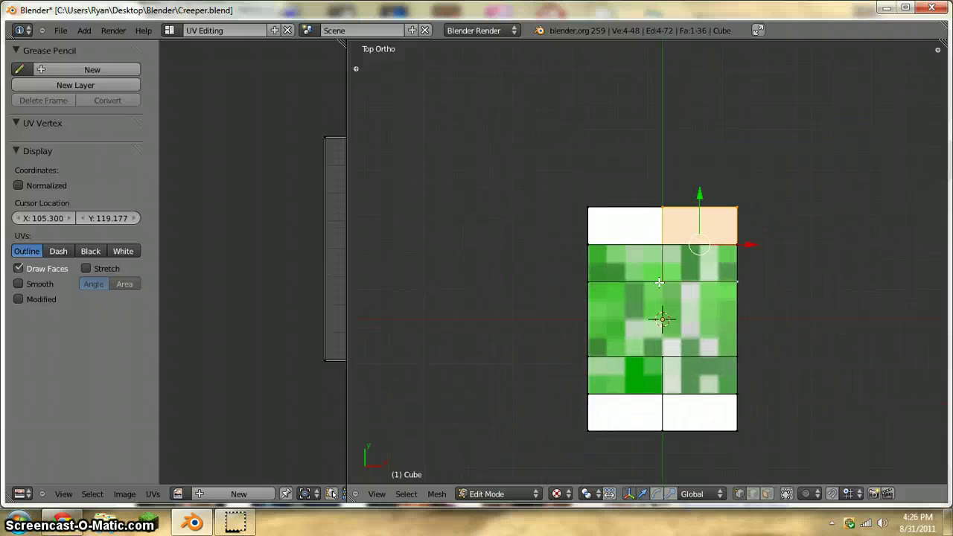
pyautogui.click(178, 494)
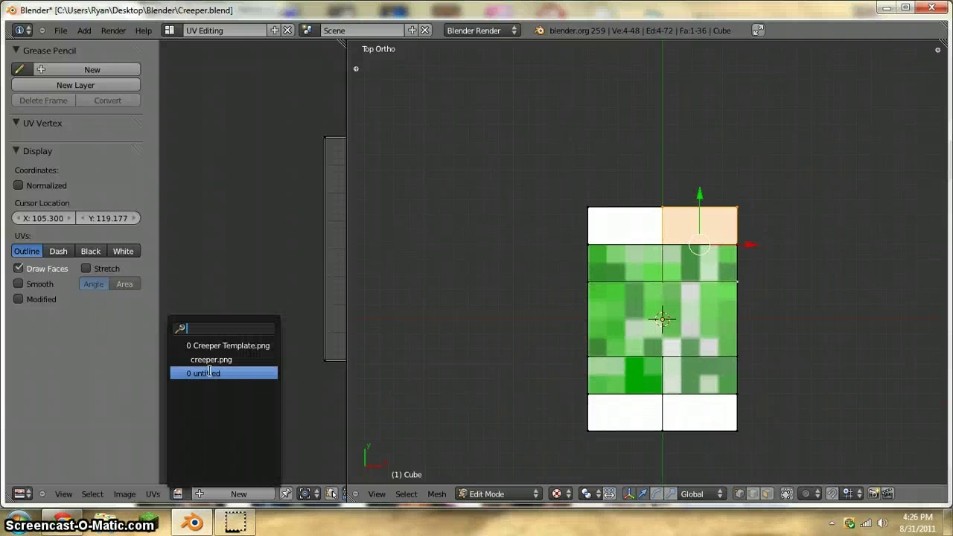
pyautogui.click(200, 361)
pyautogui.scroll(-7, 334, 332)
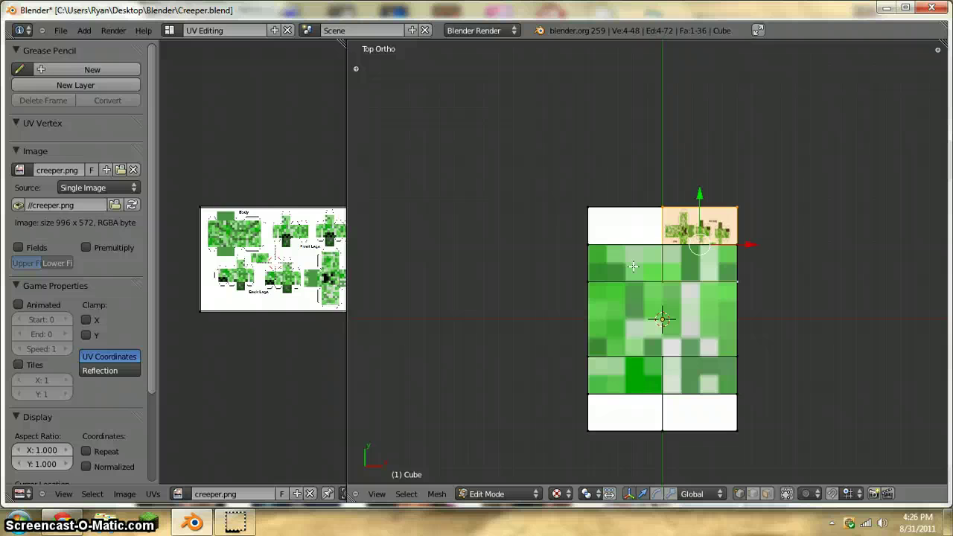
pyautogui.press('u')
pyautogui.click(638, 264)
pyautogui.scroll(-1, 304, 287)
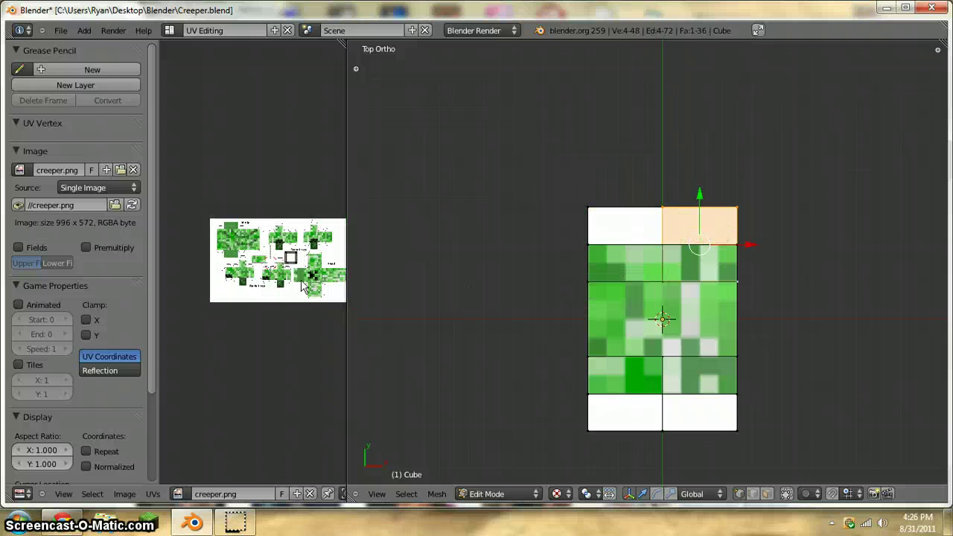
# Select the leg top face's whole UV island and move it onto the Front Legs artwork.
pyautogui.scroll(4, 303, 285)
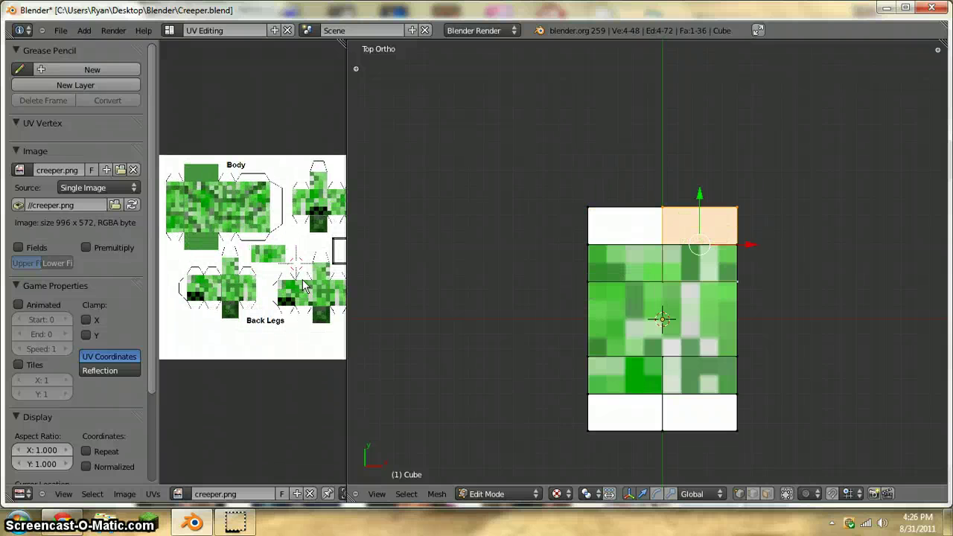
pyautogui.scroll(-3, 304, 287)
pyautogui.press('a')
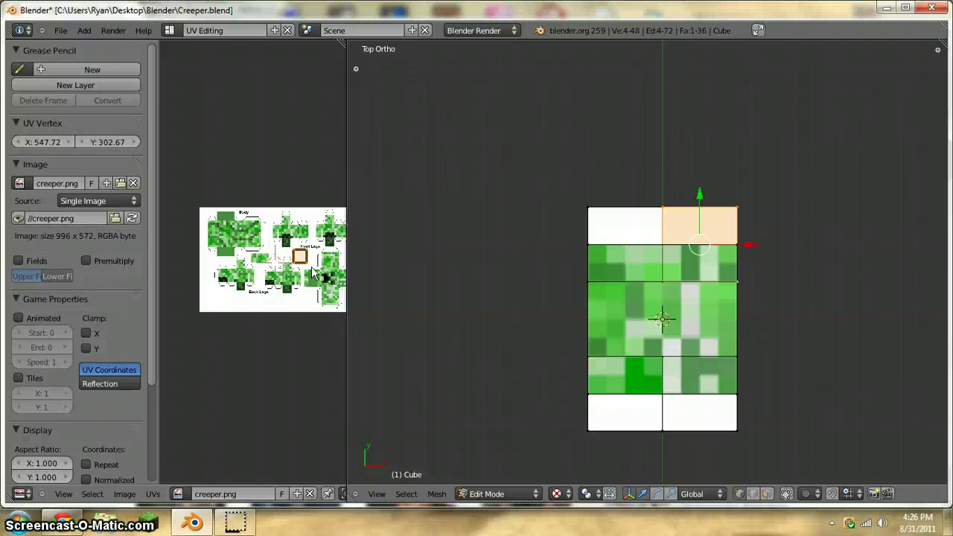
pyautogui.press('g')
pyautogui.click(277, 289)
pyautogui.scroll(4, 277, 289)
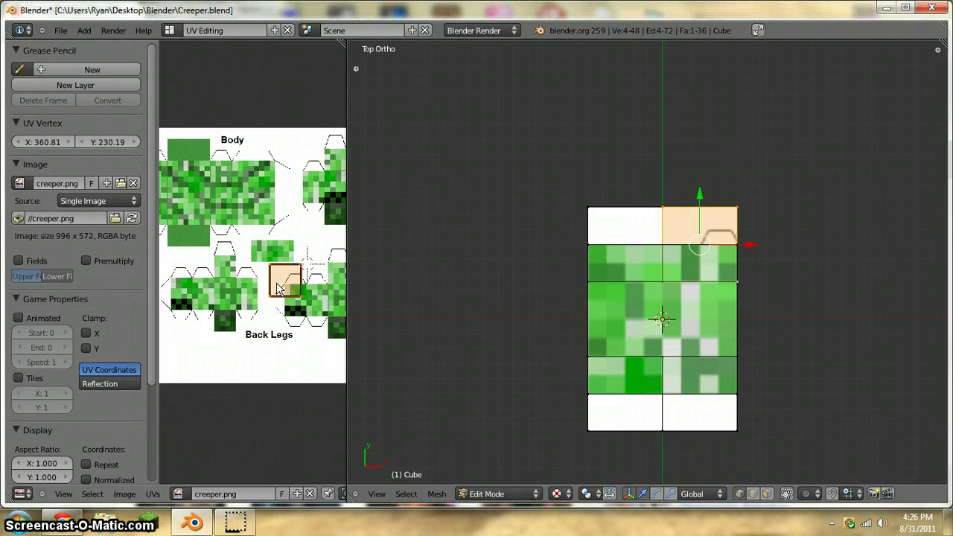
pyautogui.scroll(-3, 276, 282)
pyautogui.moveTo(276, 283); pyautogui.dragTo(231, 309, button='middle')
pyautogui.scroll(3, 230, 308)
pyautogui.press('g')
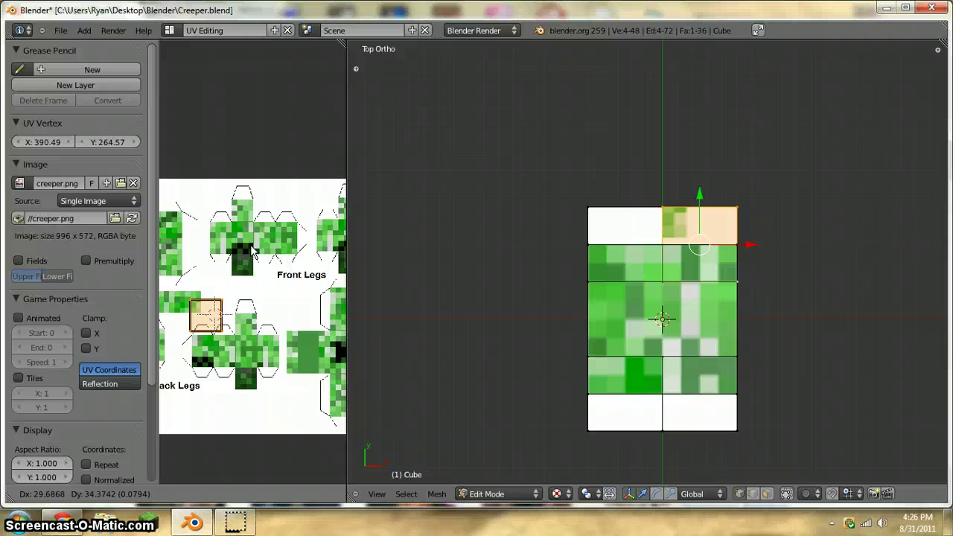
pyautogui.click(272, 227)
# Move the leg top face's UV island onto the rightmost block of the first Front Legs template.
pyautogui.scroll(5, 276, 226)
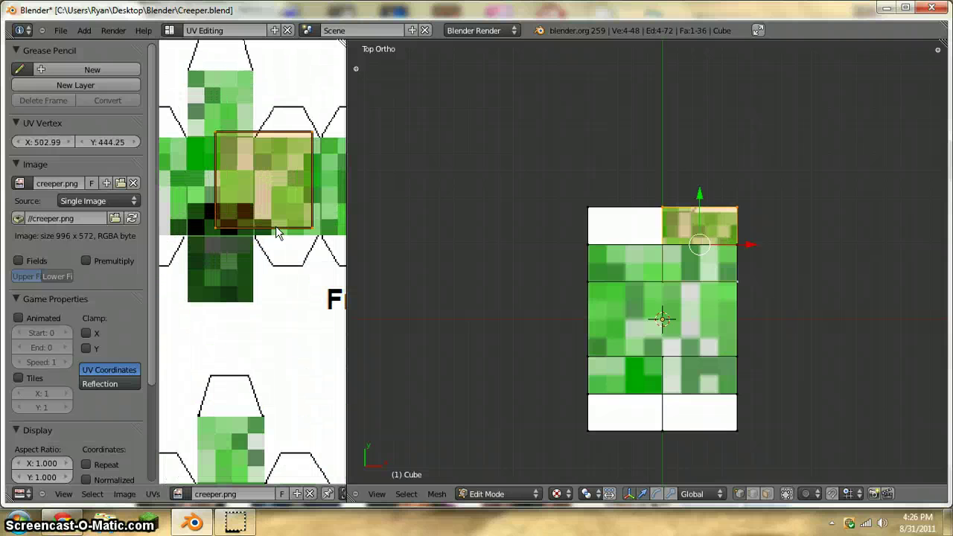
pyautogui.moveTo(276, 226); pyautogui.dragTo(203, 320, button='middle')
pyautogui.press('g')
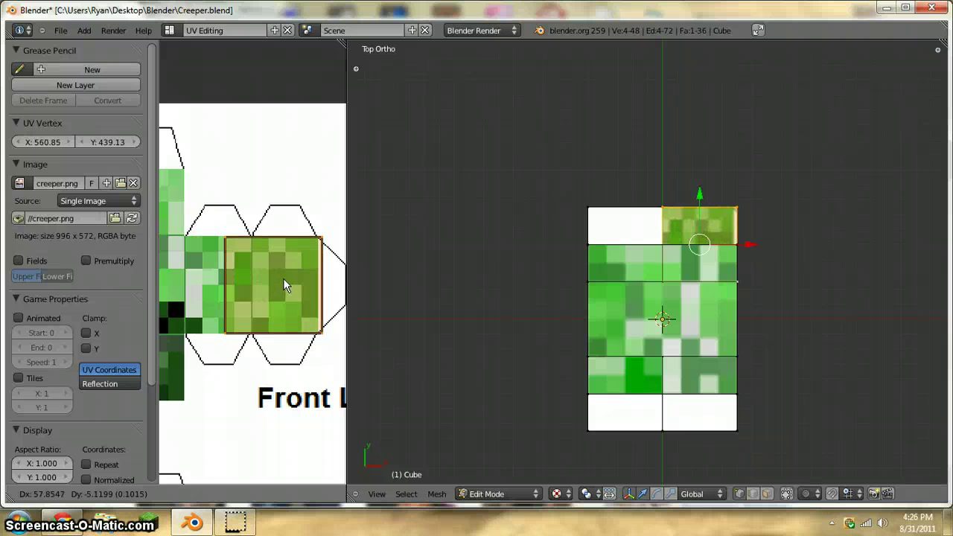
pyautogui.click(278, 278)
# Display Creeper Template.png to examine how the leg tops should look, and return to creeper.png.
pyautogui.moveTo(587, 314); pyautogui.dragTo(588, 364, button='middle')
pyautogui.click(181, 496)
pyautogui.click(223, 344)
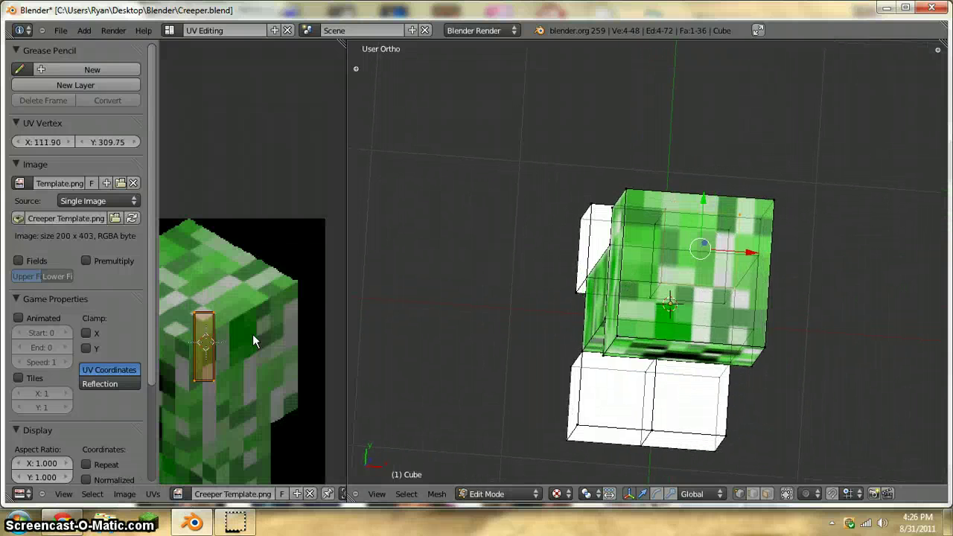
pyautogui.scroll(-4, 254, 323)
pyautogui.scroll(3, 251, 315)
pyautogui.scroll(-3, 247, 319)
pyautogui.moveTo(238, 338); pyautogui.dragTo(267, 285, button='middle')
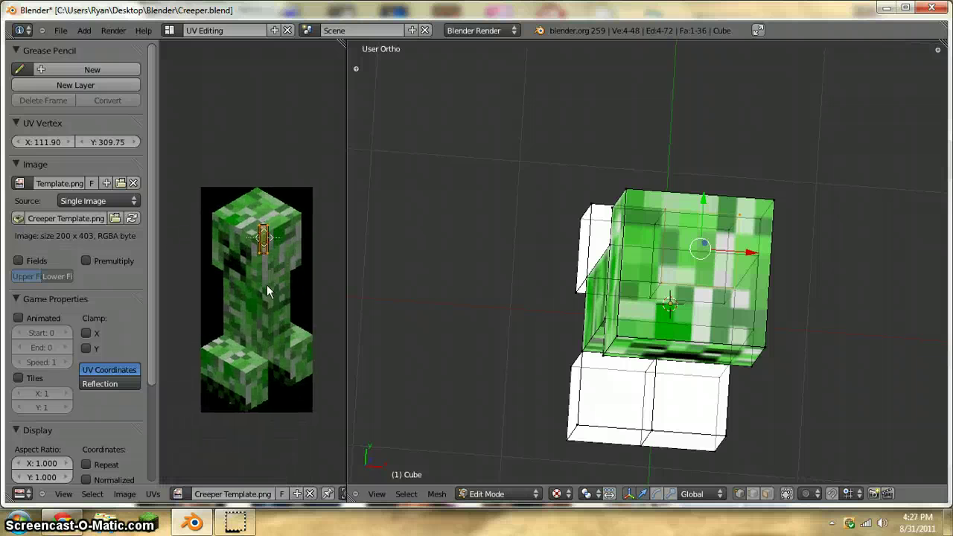
pyautogui.scroll(1, 262, 315)
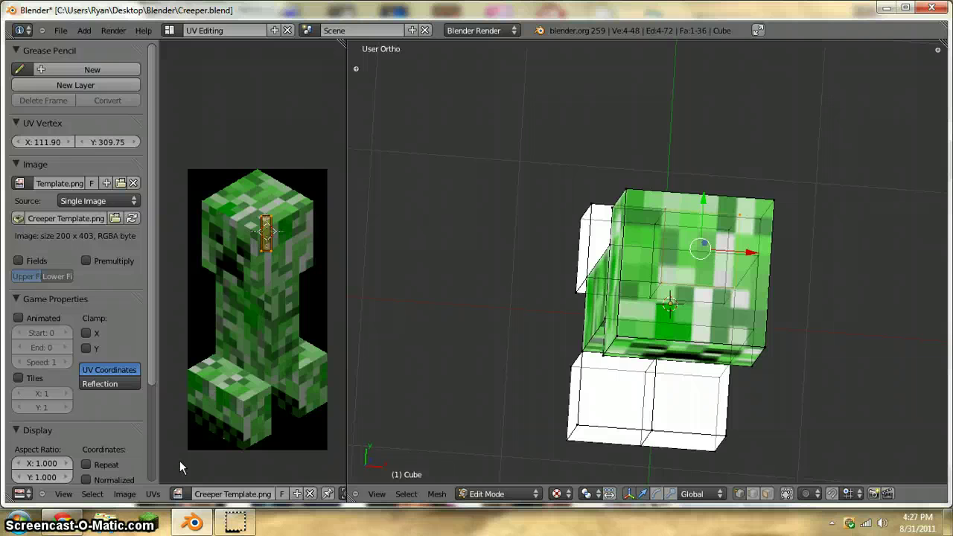
pyautogui.click(211, 359)
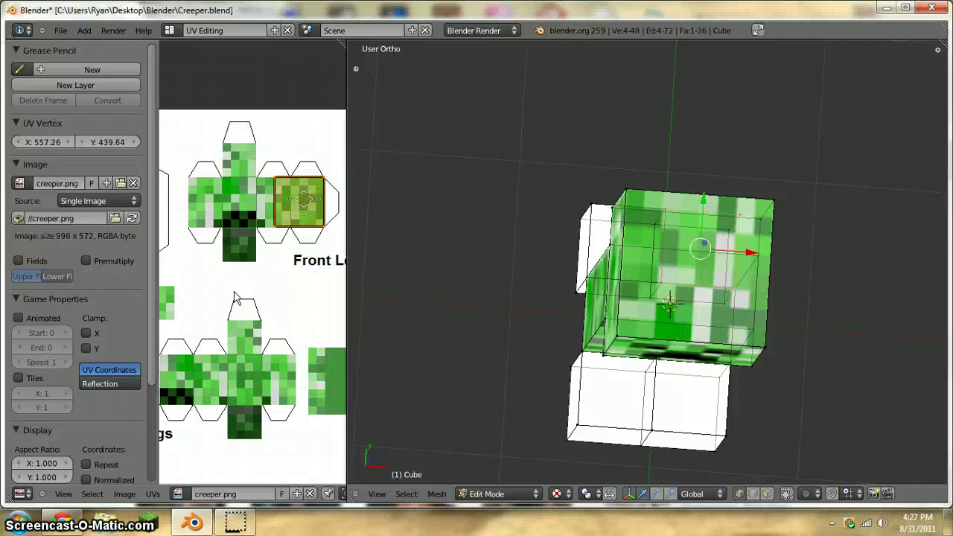
# Scale the UV island to about 0.7 and move it into the lower outer corner of the Front Legs block.
pyautogui.scroll(1, 272, 254)
pyautogui.moveTo(269, 244); pyautogui.dragTo(197, 312, button='middle')
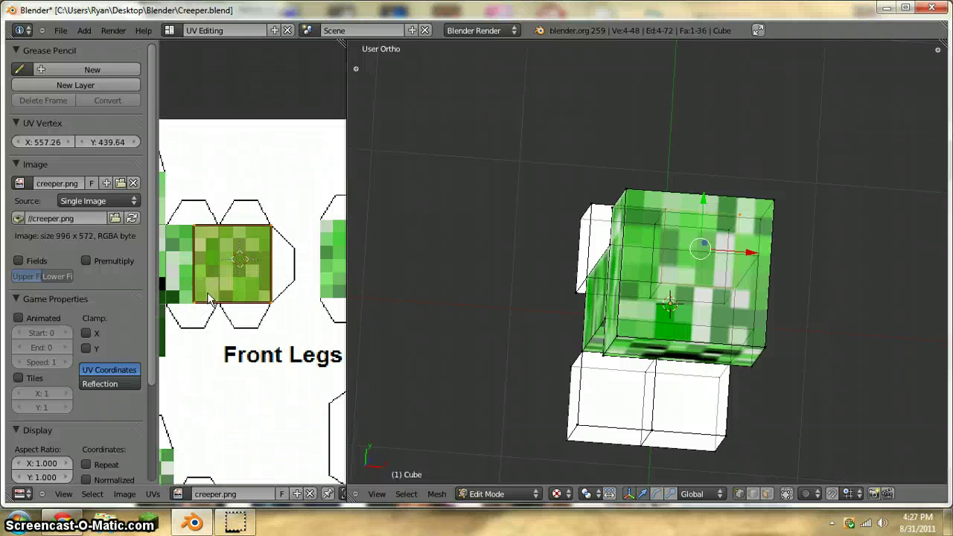
pyautogui.scroll(2, 208, 294)
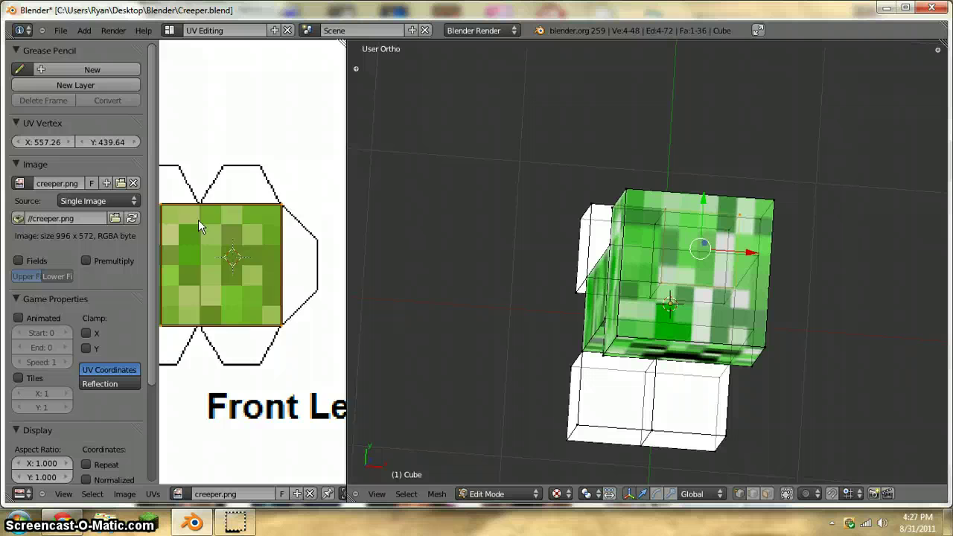
pyautogui.press('s')
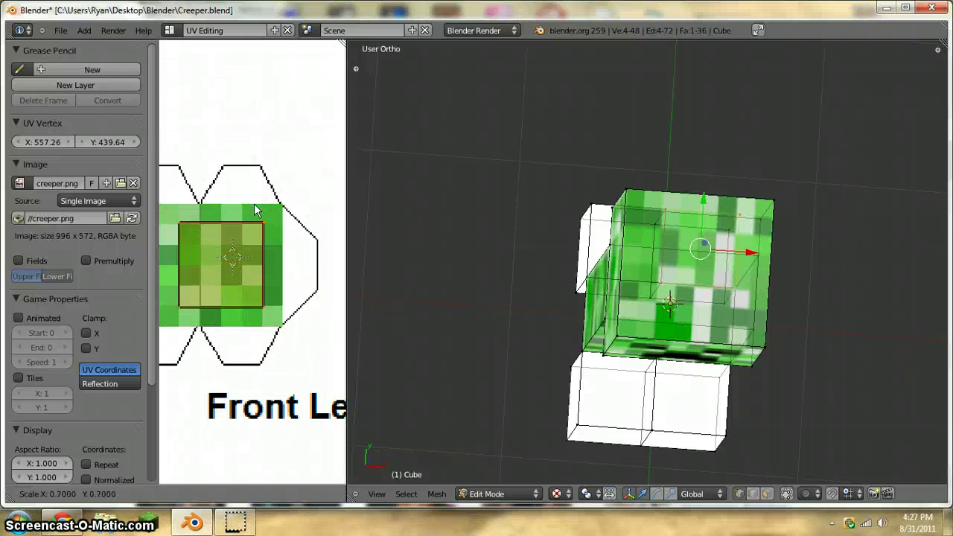
pyautogui.click(264, 206)
pyautogui.press('g')
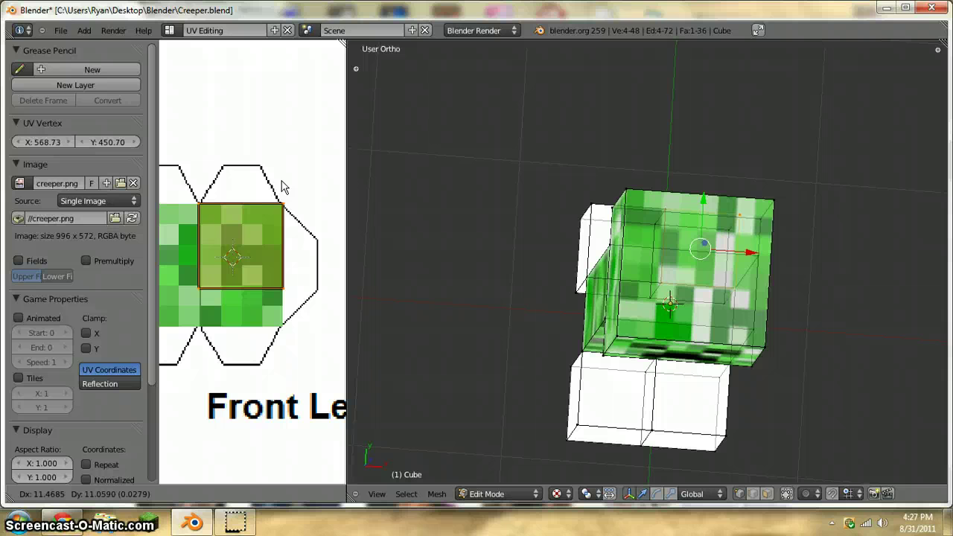
pyautogui.click(266, 252)
# Align the UV island's lower-right corner roughly with the lower-right corner of the Front Legs block.
pyautogui.scroll(2, 276, 285)
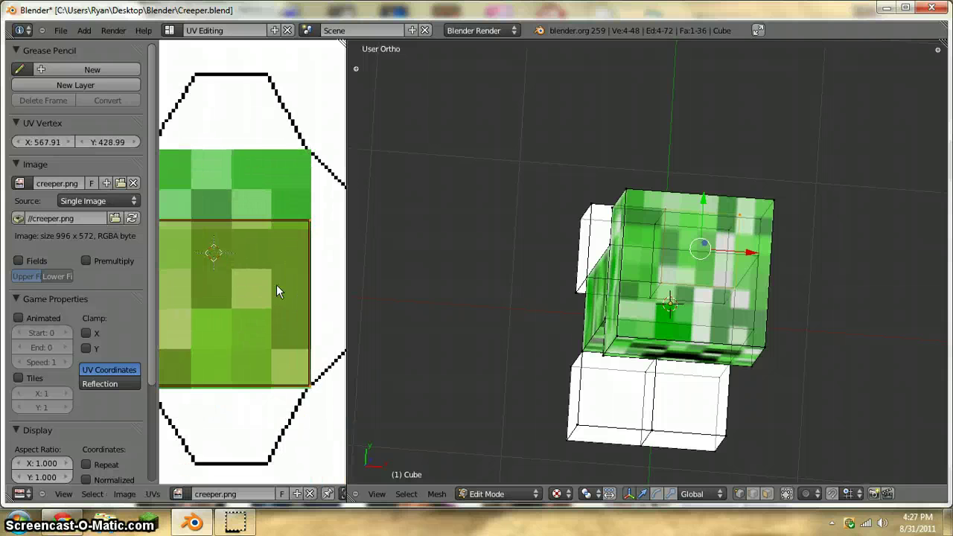
pyautogui.scroll(-1, 276, 285)
pyautogui.moveTo(289, 293); pyautogui.dragTo(271, 235, button='middle')
pyautogui.scroll(6, 272, 235)
pyautogui.moveTo(313, 356); pyautogui.dragTo(277, 287, button='middle')
pyautogui.scroll(-1, 275, 268)
pyautogui.press('g')
pyautogui.click(286, 271)
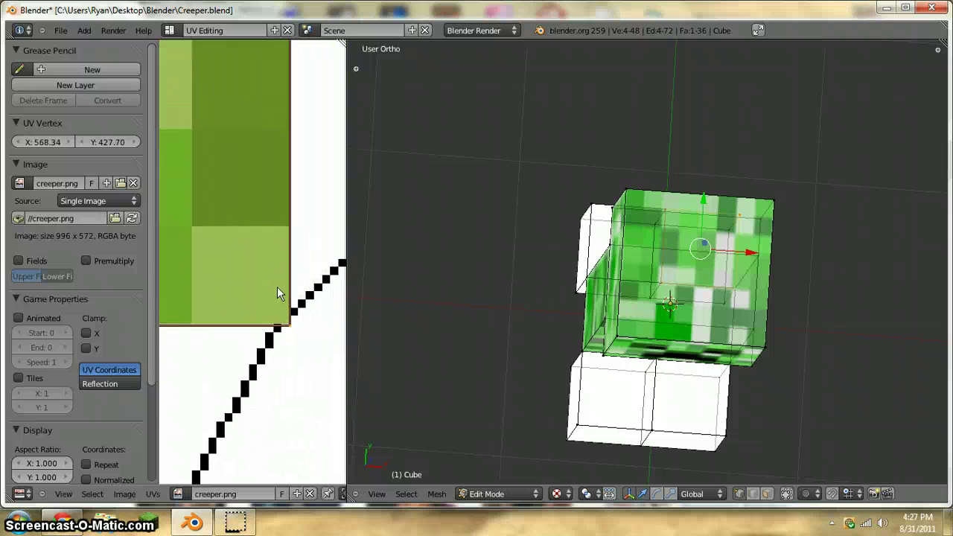
# Fine-tune the UV island's position so its lower-right corner meets the block's pixel corner, at X 568.18 and Y 427.84.
pyautogui.scroll(6, 291, 305)
pyautogui.scroll(-1, 292, 304)
pyautogui.moveTo(300, 331); pyautogui.dragTo(212, 234, button='middle')
pyautogui.scroll(3, 309, 360)
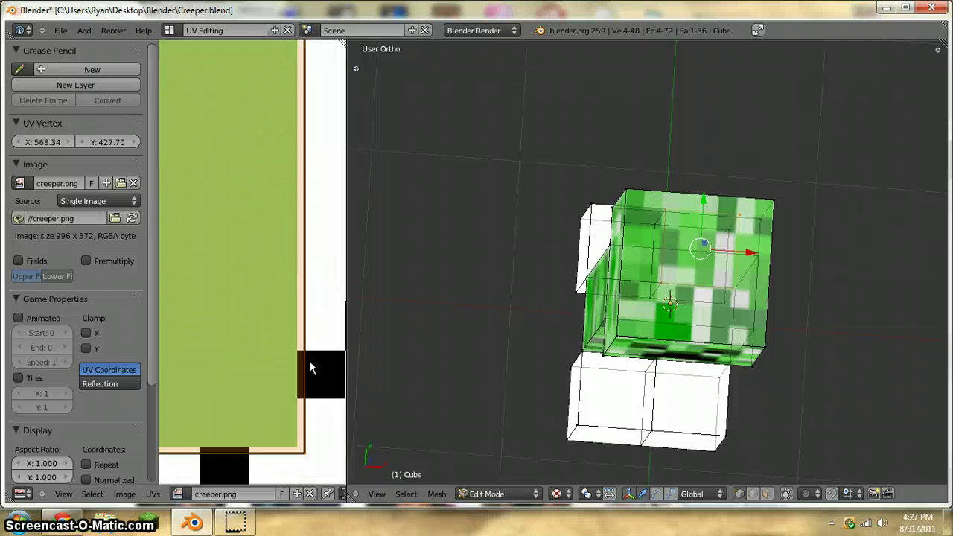
pyautogui.moveTo(309, 363); pyautogui.dragTo(251, 154, button='middle')
pyautogui.scroll(3, 286, 312)
pyautogui.press('g')
pyautogui.click(279, 320)
pyautogui.scroll(3, 266, 317)
pyautogui.press('g')
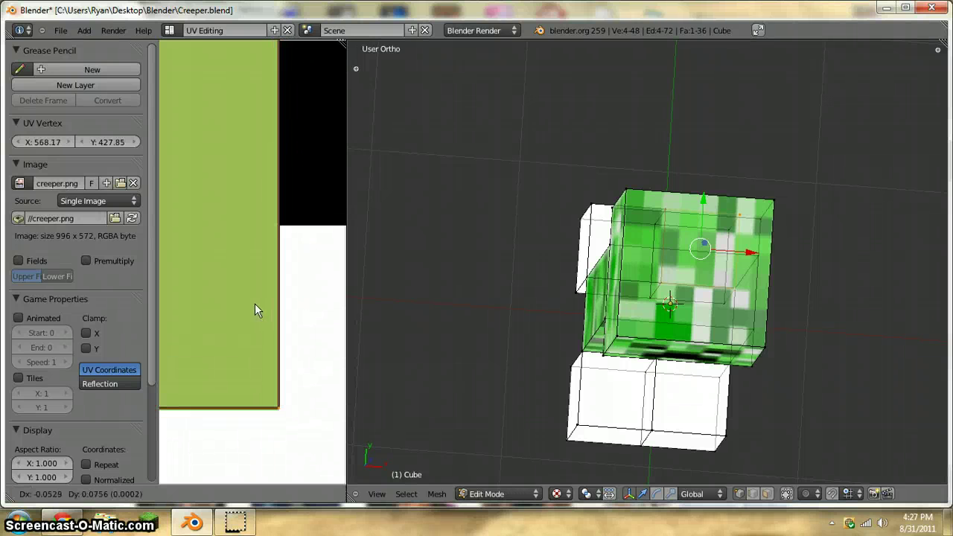
pyautogui.click(257, 307)
pyautogui.moveTo(308, 365); pyautogui.dragTo(289, 305, button='middle')
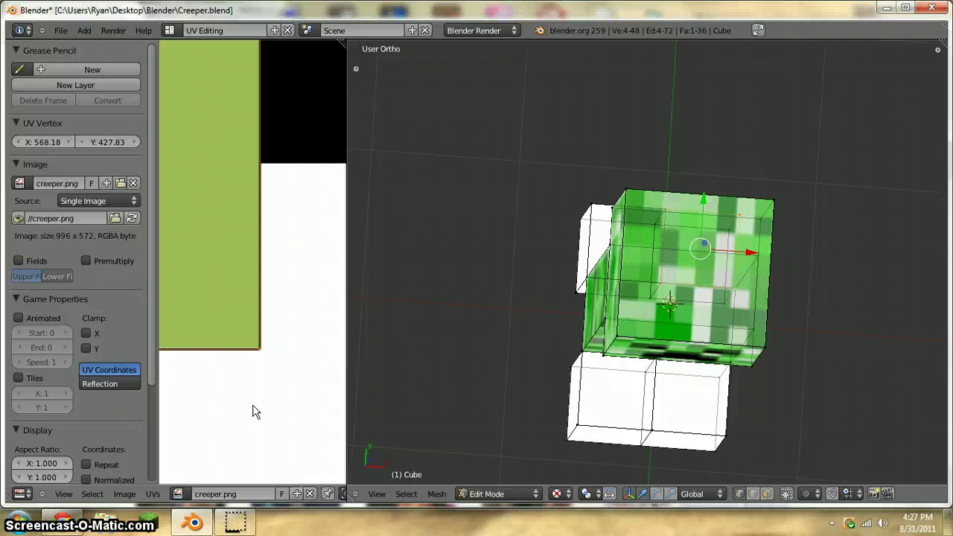
pyautogui.press('g')
pyautogui.click(252, 360)
pyautogui.scroll(-13, 268, 275)
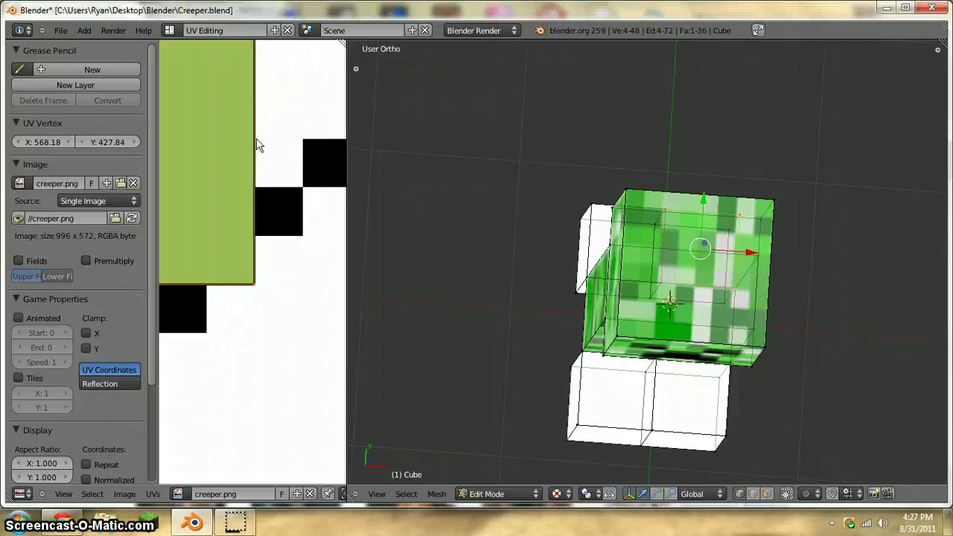
# Select the UV island's upper edge and lower it along Y towards the pixel-row boundary, to Y 451.14.
pyautogui.scroll(-4, 261, 120)
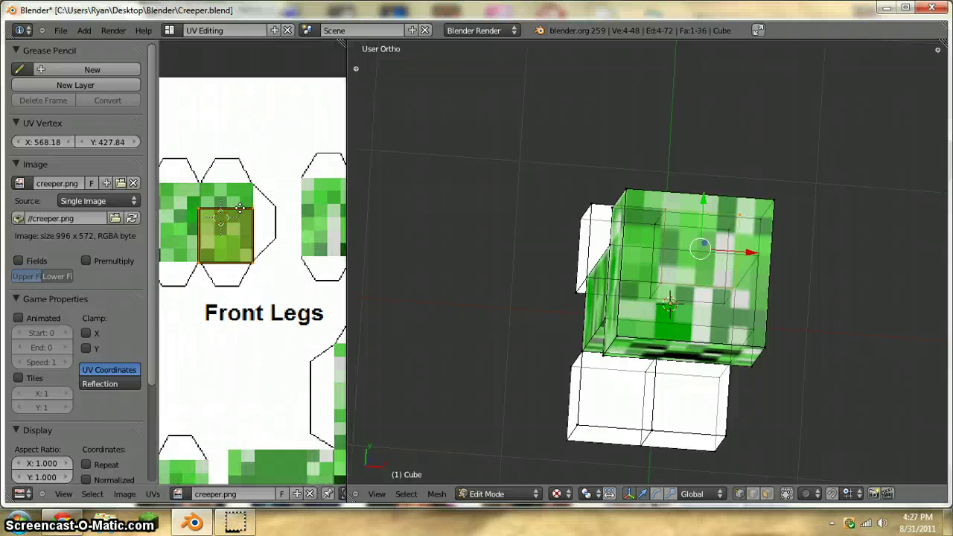
pyautogui.moveTo(239, 208); pyautogui.dragTo(271, 282, button='middle')
pyautogui.scroll(3, 277, 292)
pyautogui.press('a')
pyautogui.press('b')
pyautogui.moveTo(321, 323); pyautogui.dragTo(192, 273)
pyautogui.scroll(3, 280, 322)
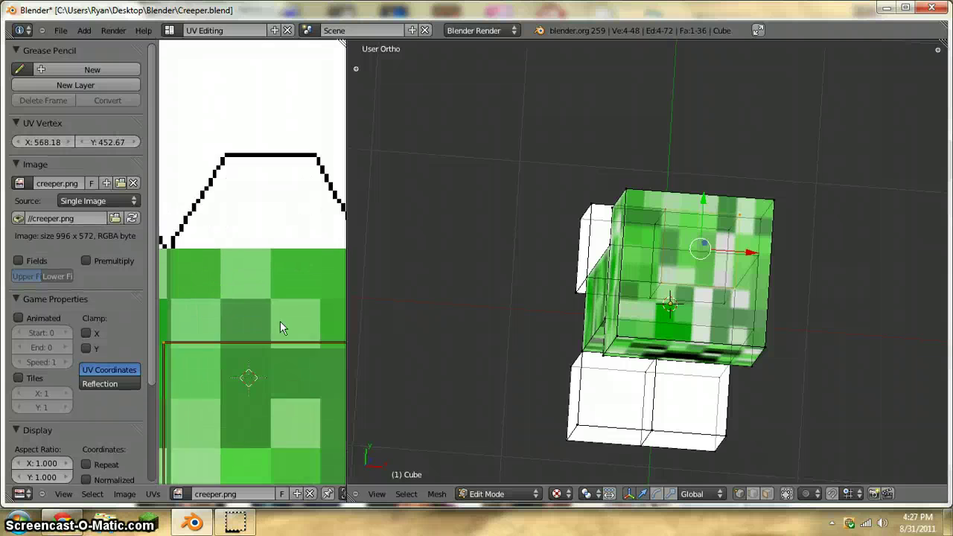
pyautogui.moveTo(280, 322); pyautogui.dragTo(183, 250, button='middle')
pyautogui.scroll(10, 264, 284)
pyautogui.moveTo(263, 241); pyautogui.dragTo(263, 113, button='middle')
pyautogui.press('g')
pyautogui.press('y')
pyautogui.click(239, 290)
# Fine-tune the UV island's upper edge along Y to exactly 451.00 on the pixel-row boundary.
pyautogui.scroll(6, 239, 282)
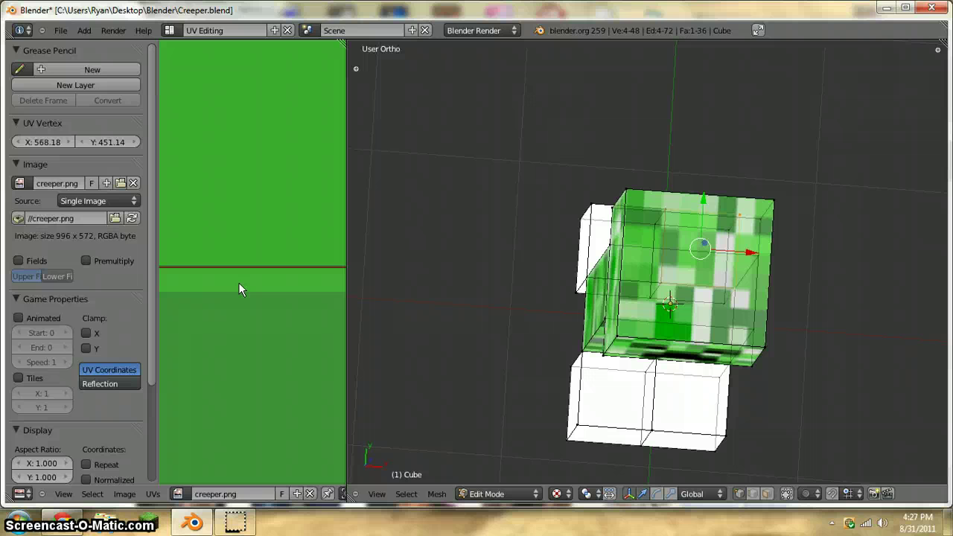
pyautogui.press('g')
pyautogui.press('y')
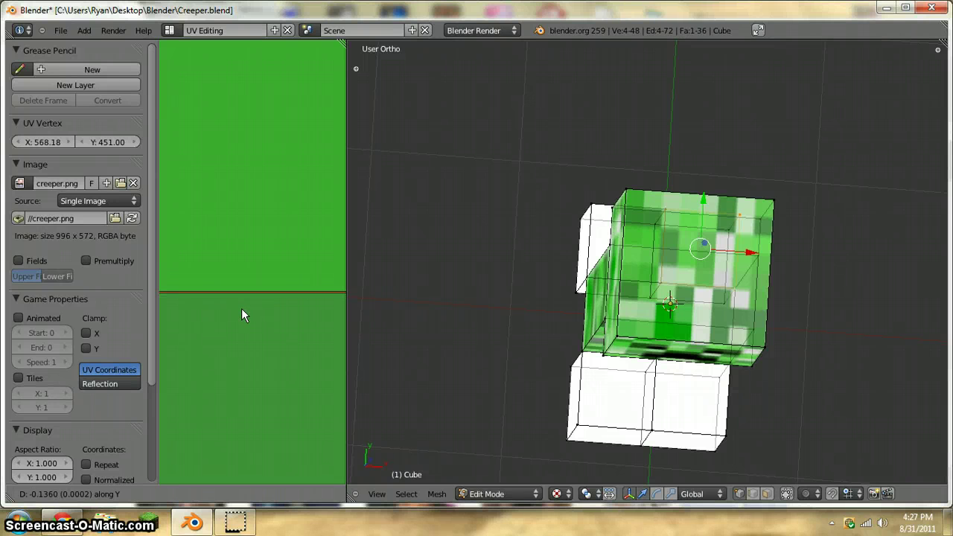
pyautogui.click(242, 309)
# Select only the UV island's left edge and move it along X to the pixel-column boundary, at X 545.02.
pyautogui.scroll(-4, 235, 296)
pyautogui.scroll(-4, 231, 287)
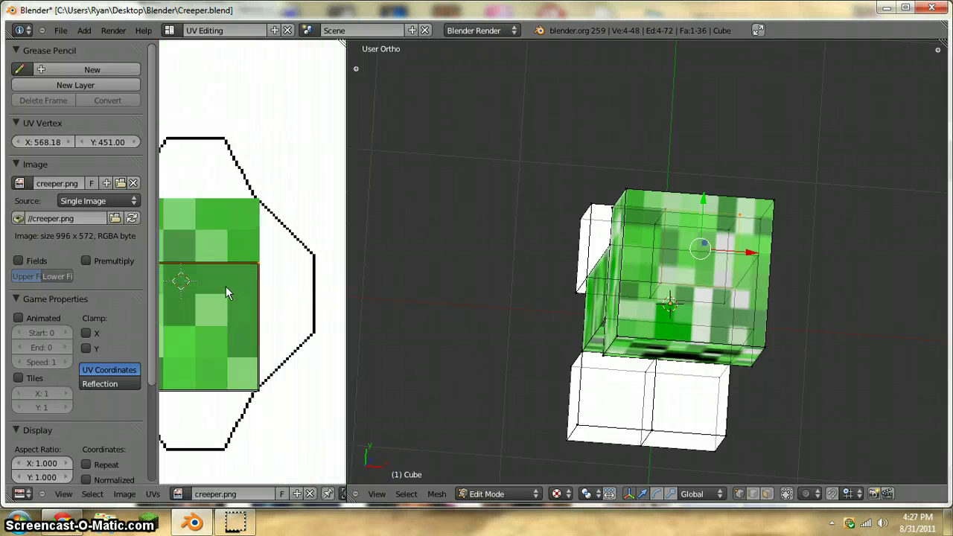
pyautogui.scroll(4, 317, 293)
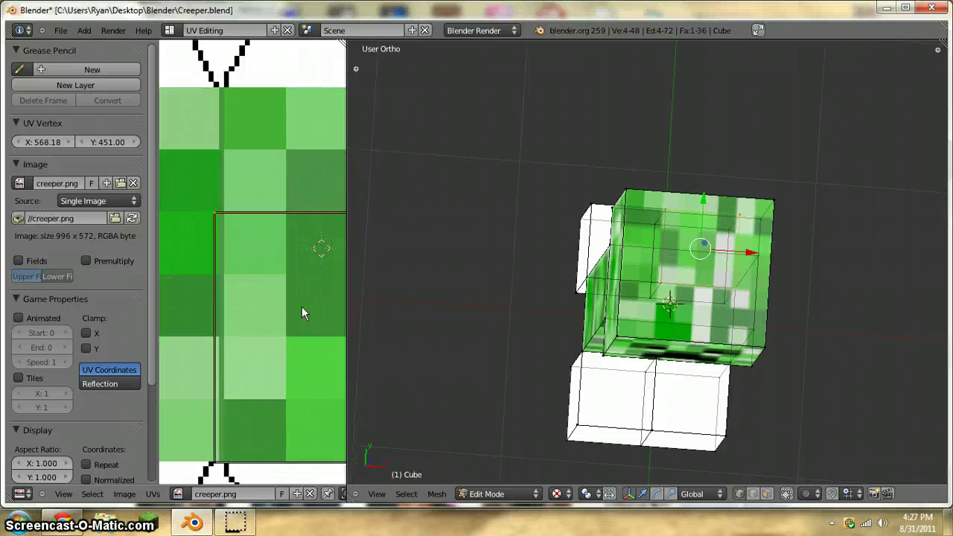
pyautogui.press('a')
pyautogui.scroll(6, 266, 245)
pyautogui.moveTo(245, 187); pyautogui.dragTo(293, 273, button='middle')
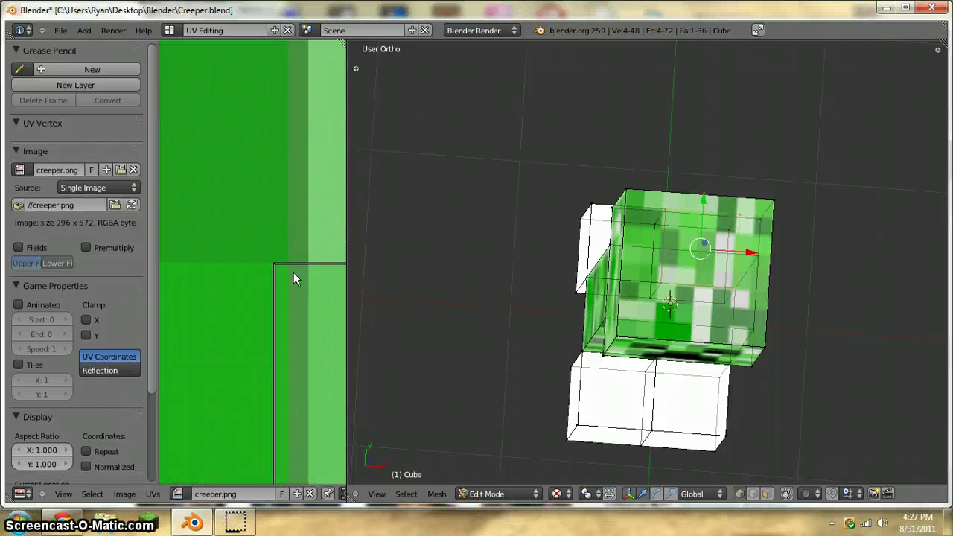
pyautogui.scroll(-6, 294, 278)
pyautogui.rightClick(268, 314)
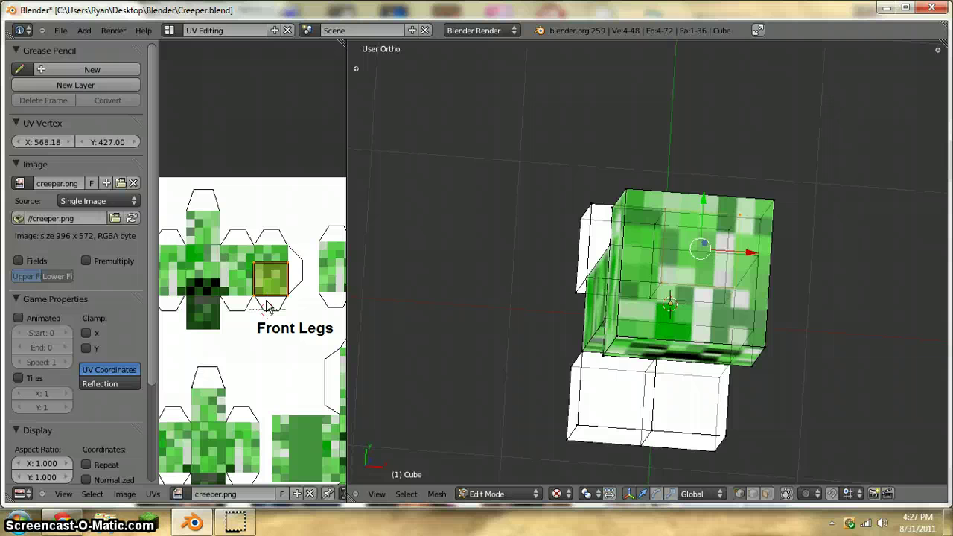
pyautogui.press('a')
pyautogui.rightClick(261, 281)
pyautogui.scroll(15, 262, 271)
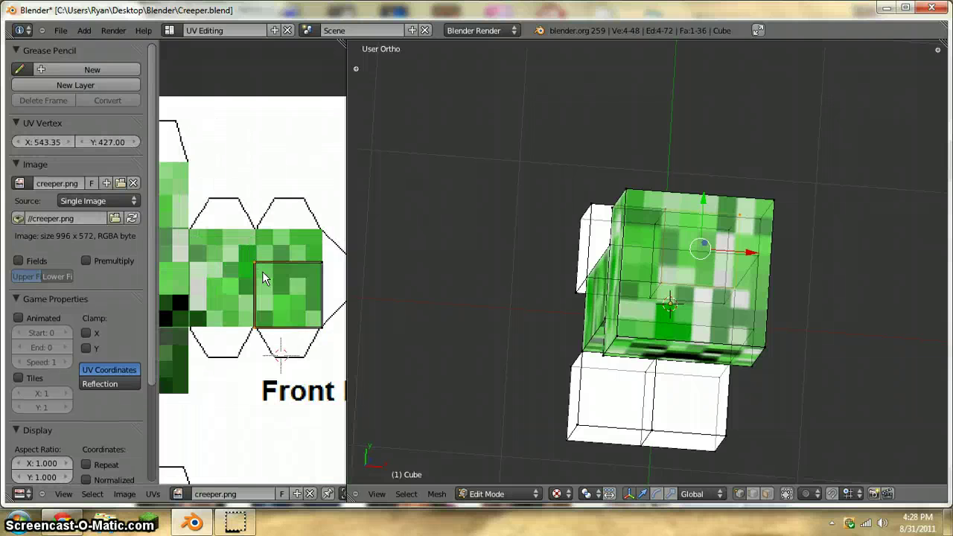
pyautogui.moveTo(289, 308)
pyautogui.mouseDown(button='middle')
pyautogui.moveTo(178, 285)
pyautogui.moveTo(282, 291)
pyautogui.mouseUp(button='middle')
pyautogui.scroll(4, 206, 280)
pyautogui.press('g')
pyautogui.press('x')
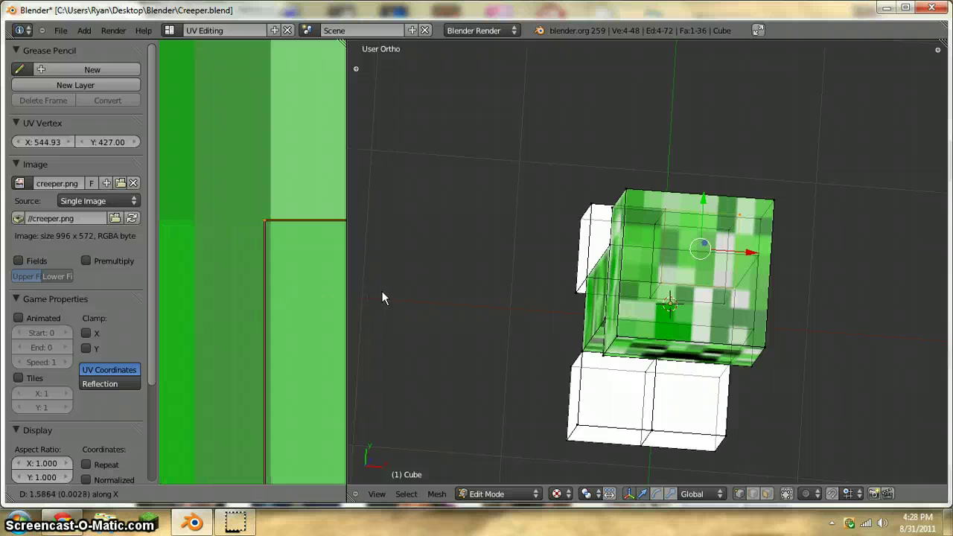
pyautogui.click(386, 297)
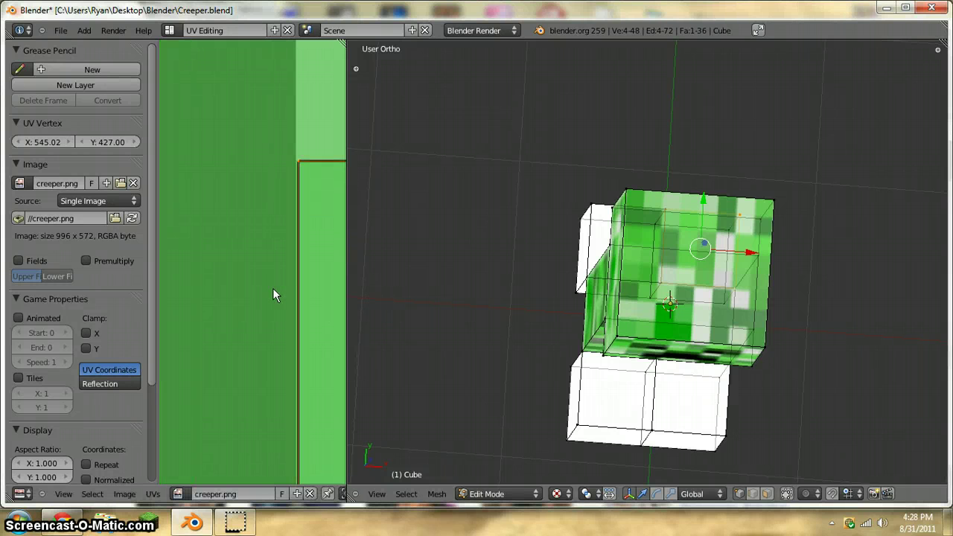
# Fine-tune the UV island's left edge along X to exactly 545.00.
pyautogui.press('g')
pyautogui.press('x')
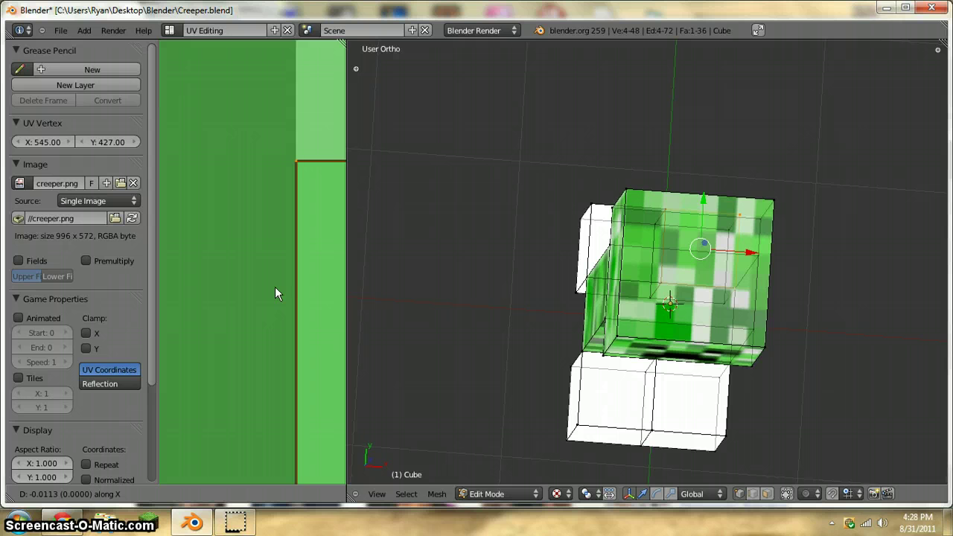
pyautogui.click(274, 287)
# Move the whole UV island onto the upper arm of the first Front Legs template.
pyautogui.scroll(-6, 286, 273)
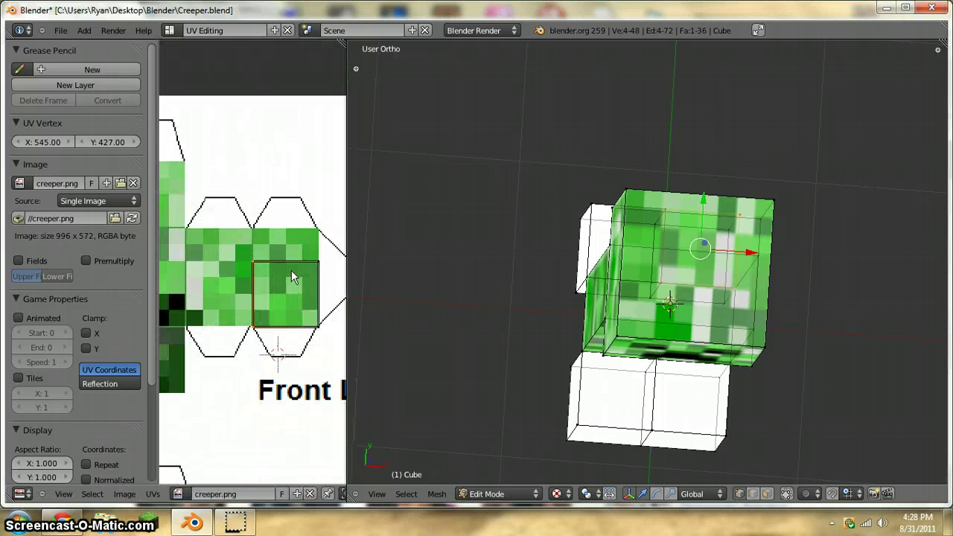
pyautogui.scroll(-3, 291, 271)
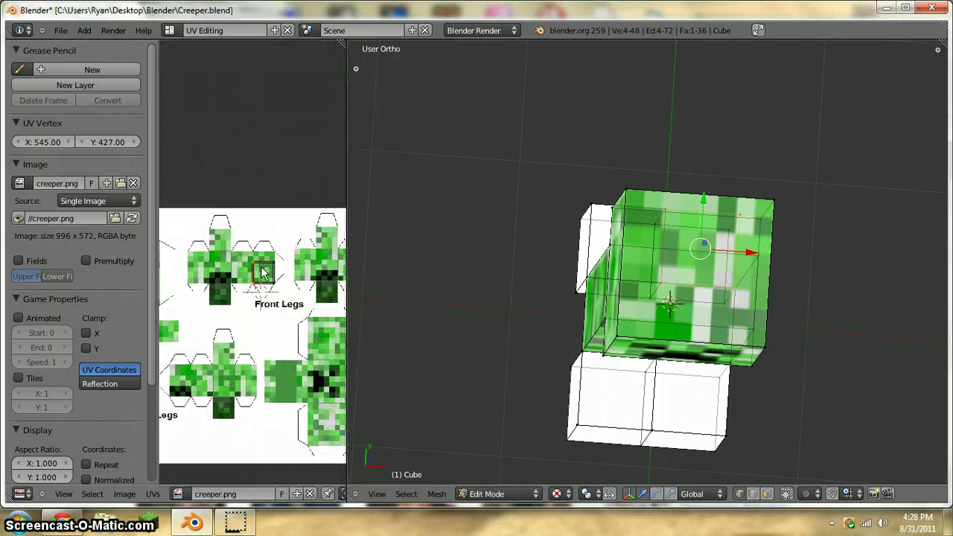
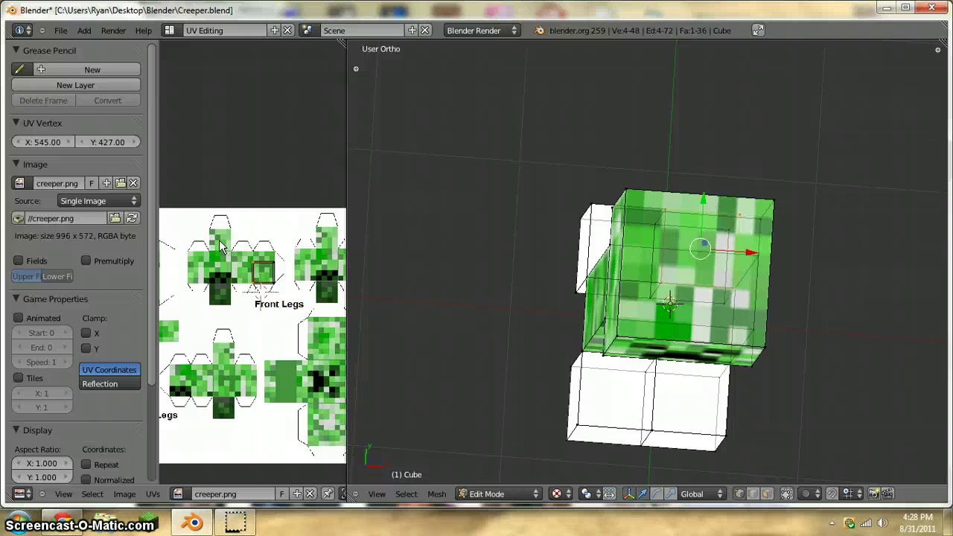
pyautogui.press('g')
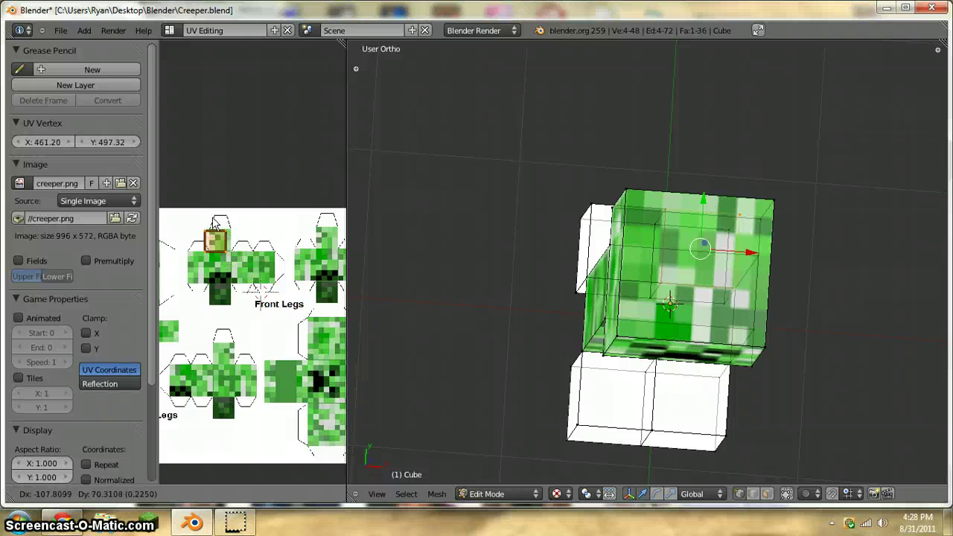
pyautogui.click(217, 228)
pyautogui.scroll(6, 253, 272)
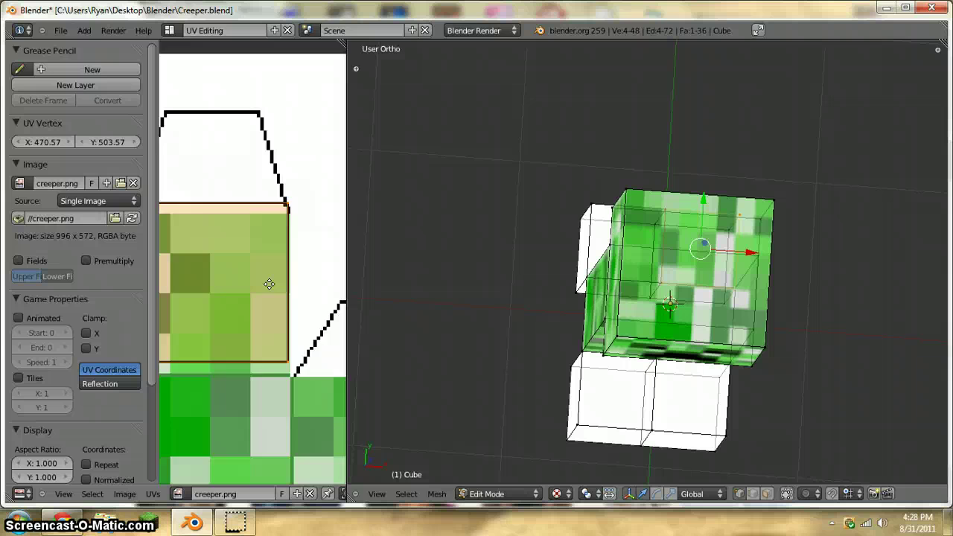
# Align the UV island's corner with the pixel boundaries of the first Front Legs template by moving it to X 471.00, Y 500.00.
pyautogui.scroll(6, 269, 284)
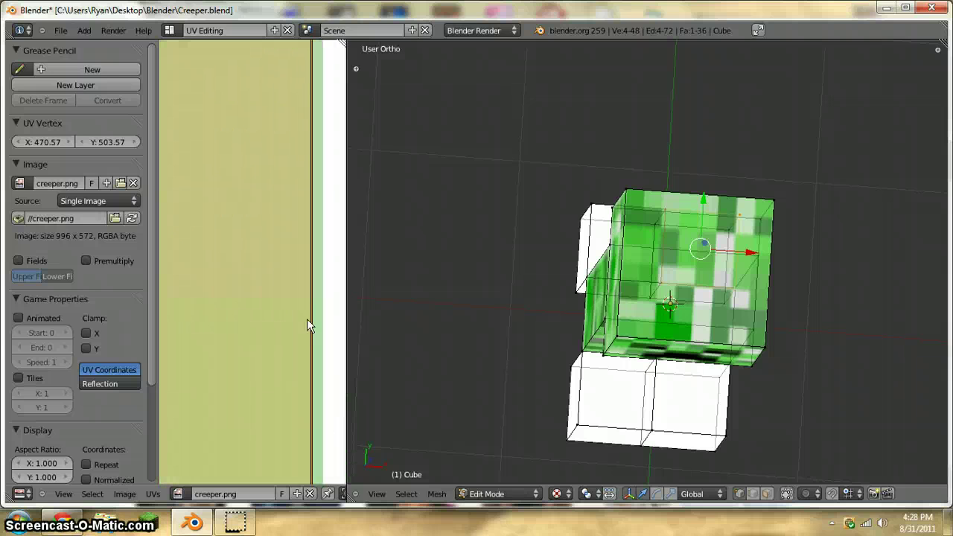
pyautogui.moveTo(304, 343); pyautogui.dragTo(232, 7, button='middle')
pyautogui.scroll(8, 243, 259)
pyautogui.press('g')
pyautogui.click(293, 401)
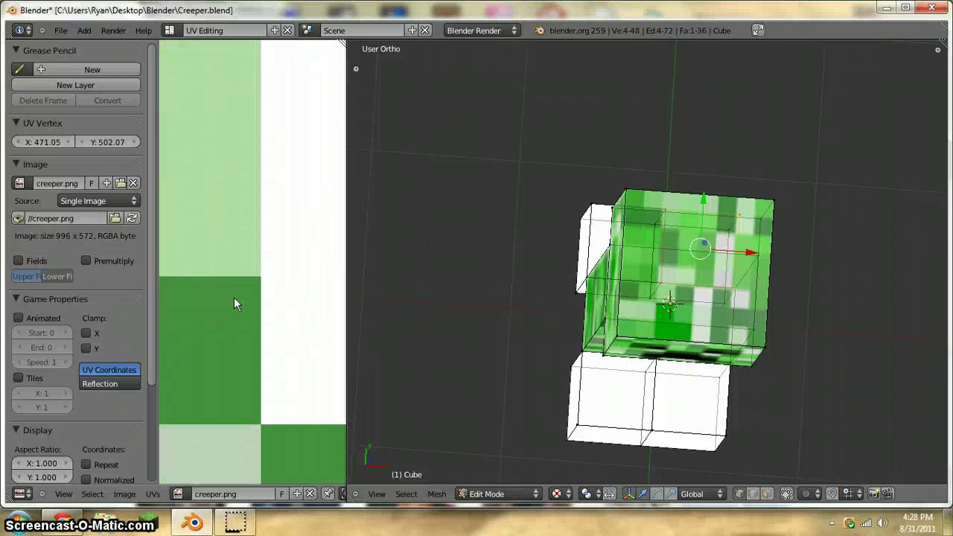
pyautogui.press('g')
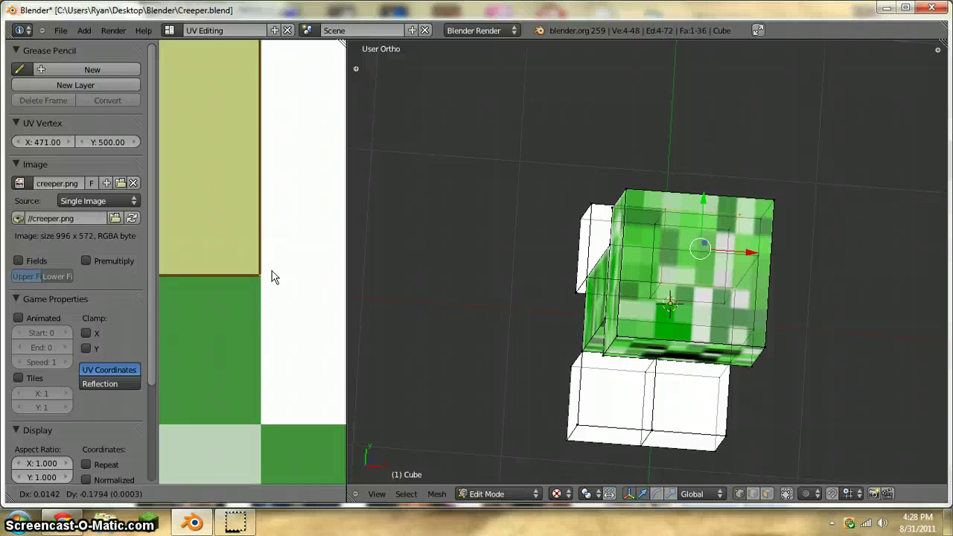
pyautogui.click(272, 276)
pyautogui.scroll(1, 272, 275)
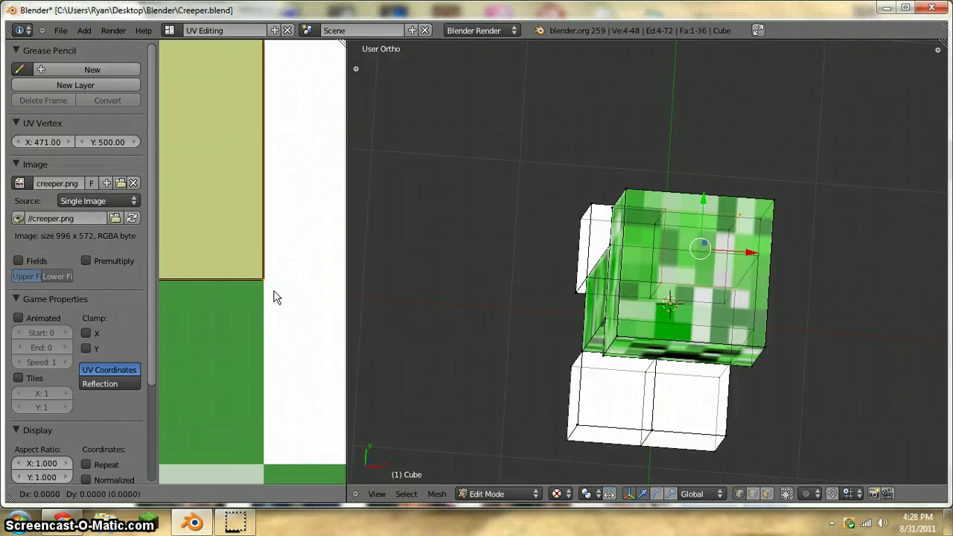
pyautogui.scroll(-5, 264, 255)
pyautogui.scroll(5, 245, 283)
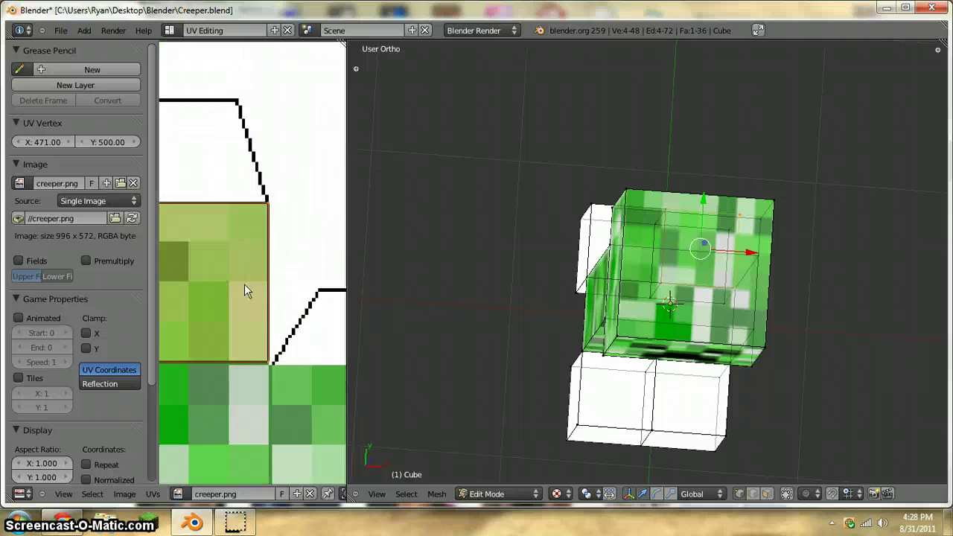
# Examine how the UV island's remaining edges line up with the pixel boundaries of the first Front Legs template.
pyautogui.moveTo(165, 253); pyautogui.dragTo(343, 236, button='middle')
pyautogui.moveTo(185, 245); pyautogui.dragTo(342, 214, button='middle')
pyautogui.moveTo(221, 227); pyautogui.dragTo(259, 242, button='middle')
pyautogui.scroll(4, 237, 127)
pyautogui.moveTo(235, 116); pyautogui.dragTo(254, 347, button='middle')
pyautogui.scroll(6, 265, 233)
pyautogui.scroll(-5, 264, 230)
pyautogui.scroll(-6, 264, 231)
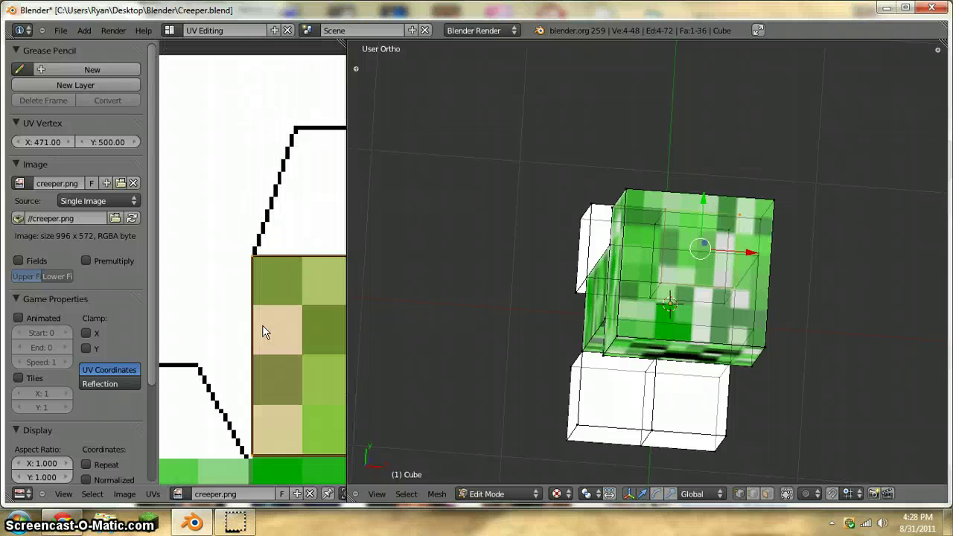
pyautogui.moveTo(282, 354); pyautogui.dragTo(186, 184, button='middle')
pyautogui.scroll(3, 227, 257)
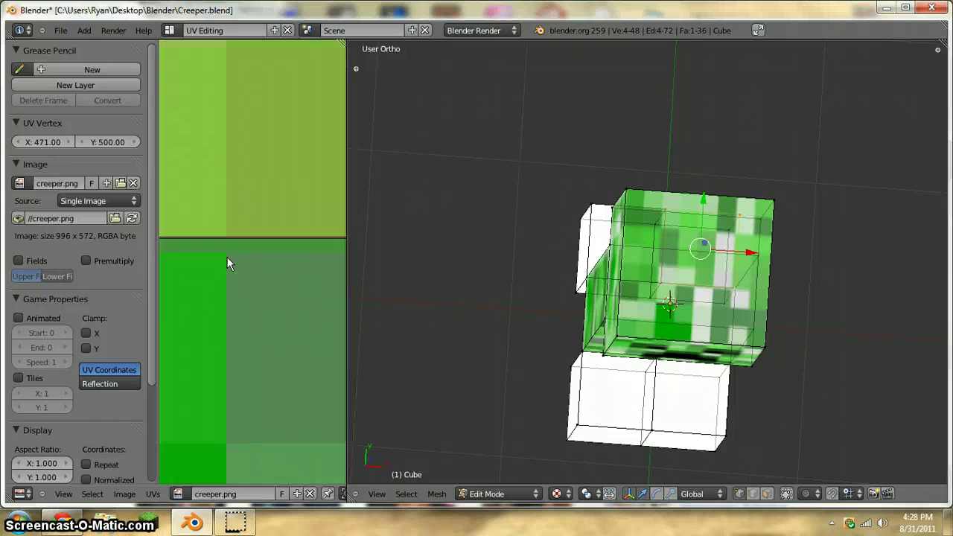
pyautogui.scroll(-1, 225, 253)
pyautogui.scroll(-4, 225, 249)
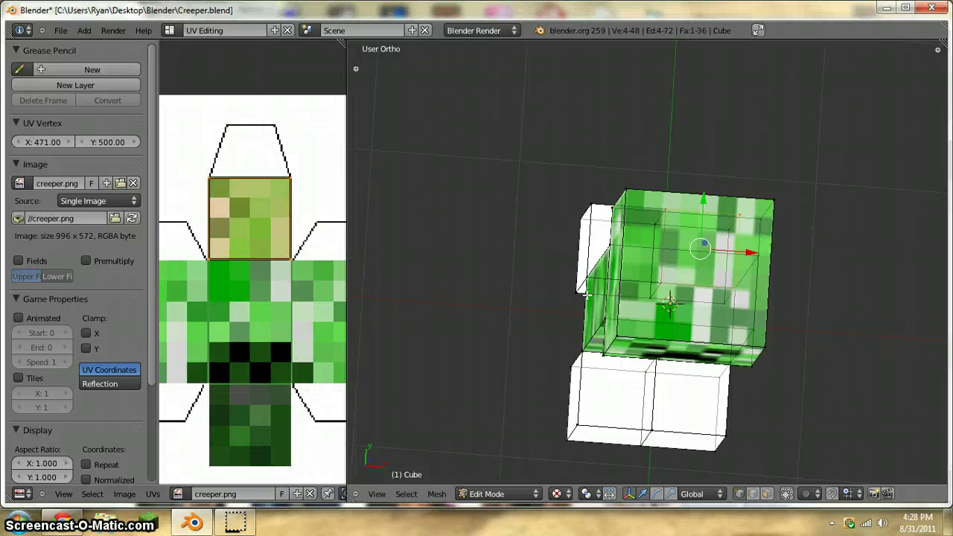
pyautogui.scroll(-2, 183, 294)
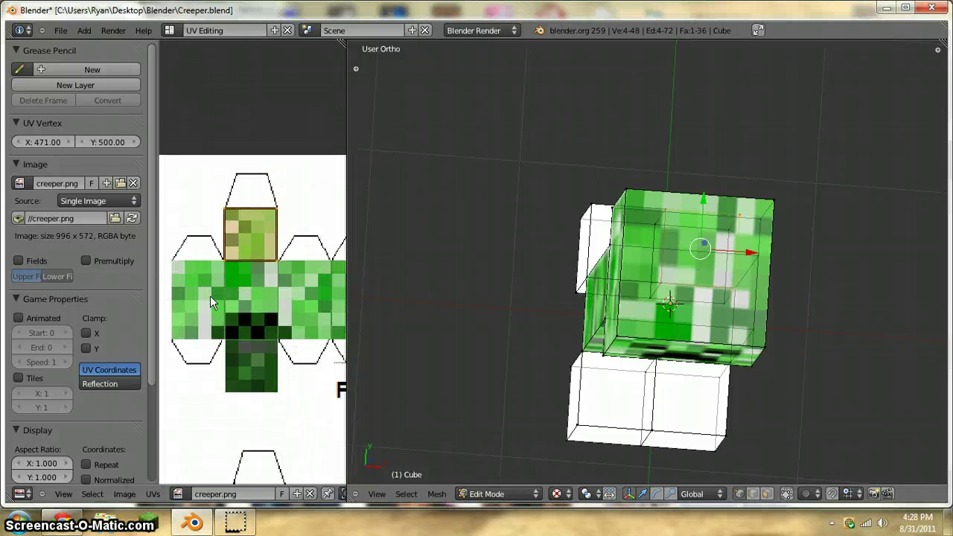
# Move the whole UV island down onto the upper arm of the second Back Legs template, at X 476.00, Y 246.26.
pyautogui.moveTo(629, 339); pyautogui.dragTo(666, 276, button='middle')
pyautogui.scroll(-4, 296, 316)
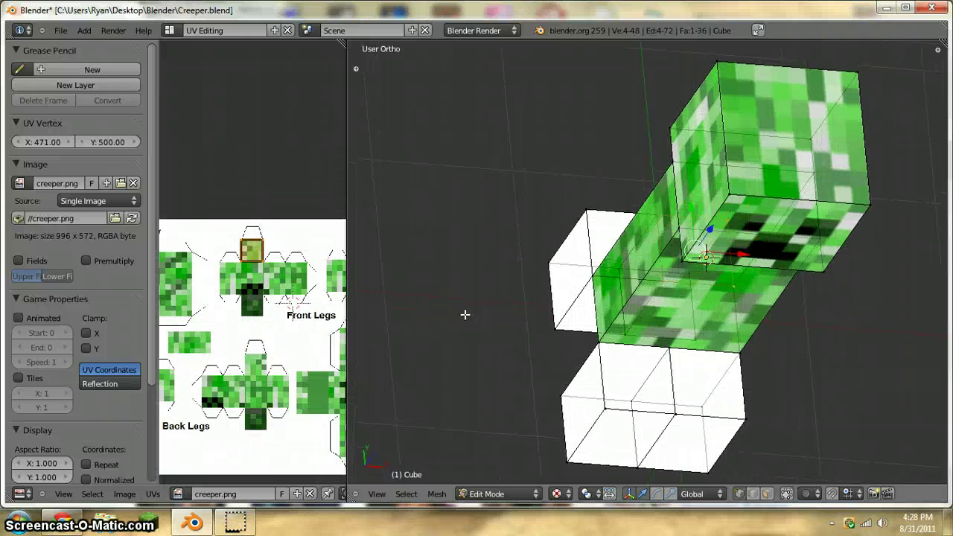
pyautogui.moveTo(465, 314); pyautogui.dragTo(536, 339, button='middle')
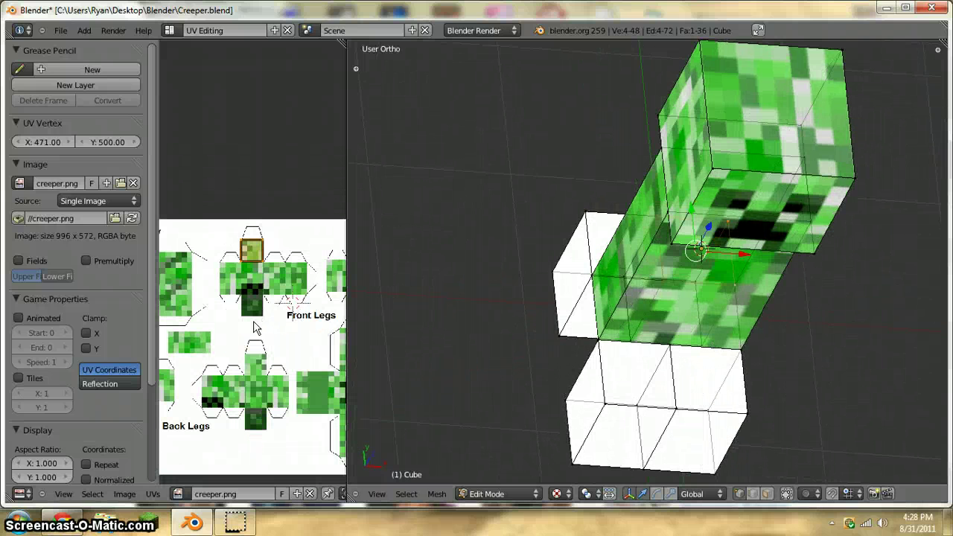
pyautogui.scroll(1, 253, 296)
pyautogui.moveTo(265, 336); pyautogui.dragTo(225, 246, button='middle')
pyautogui.press('g')
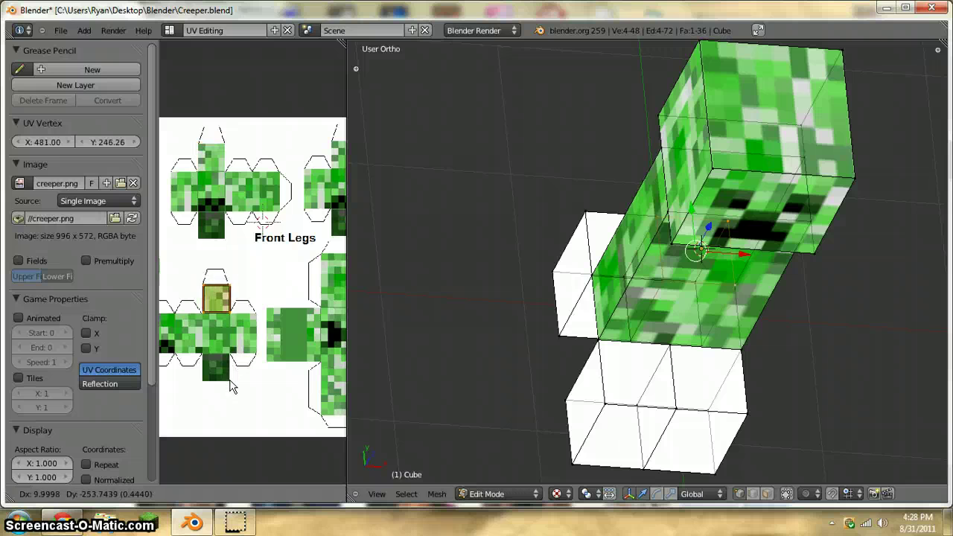
pyautogui.click(227, 381)
pyautogui.moveTo(167, 304); pyautogui.dragTo(230, 315, button='middle')
pyautogui.scroll(-1, 231, 315)
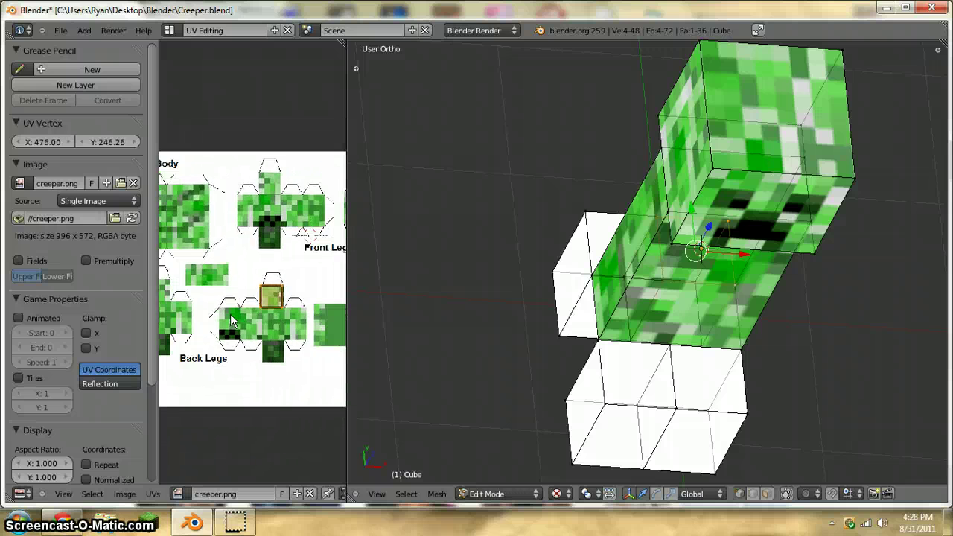
# Shift the UV island sideways along X to 479.07, over the upper arm of the second Back Legs template.
pyautogui.scroll(-3, 233, 320)
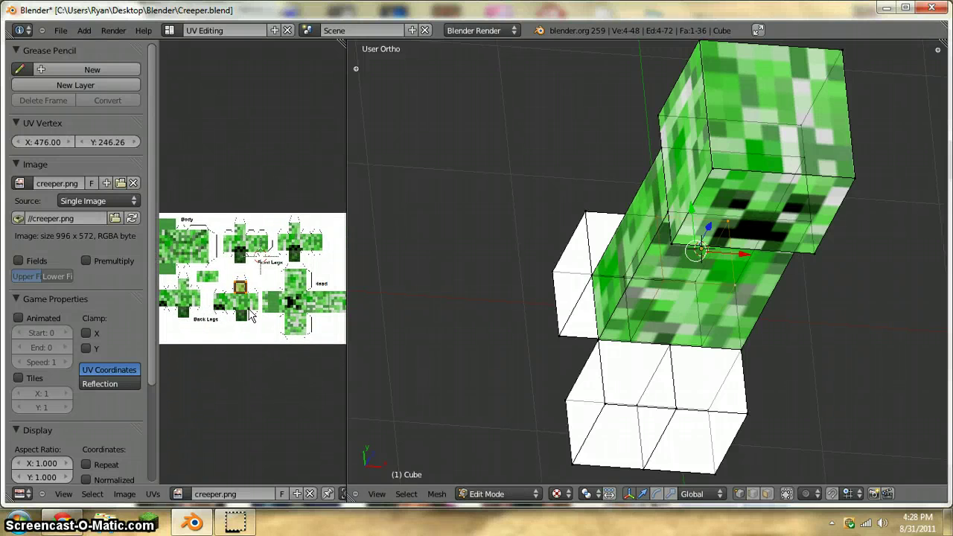
pyautogui.scroll(1, 252, 316)
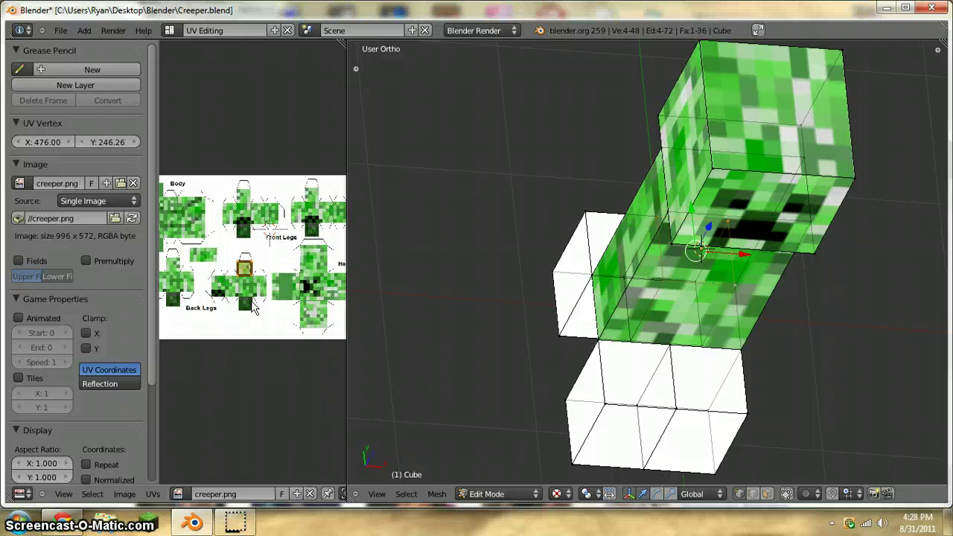
pyautogui.scroll(6, 252, 307)
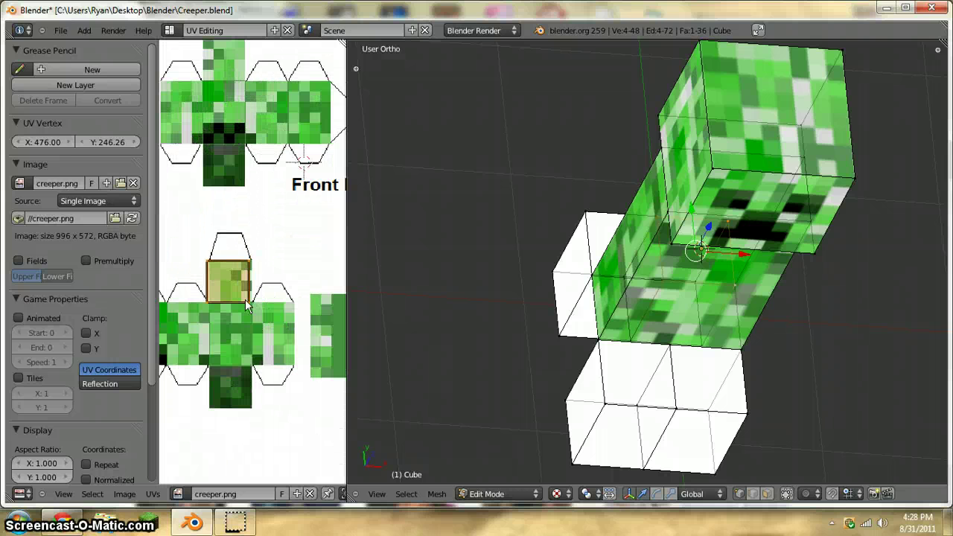
pyautogui.press('g')
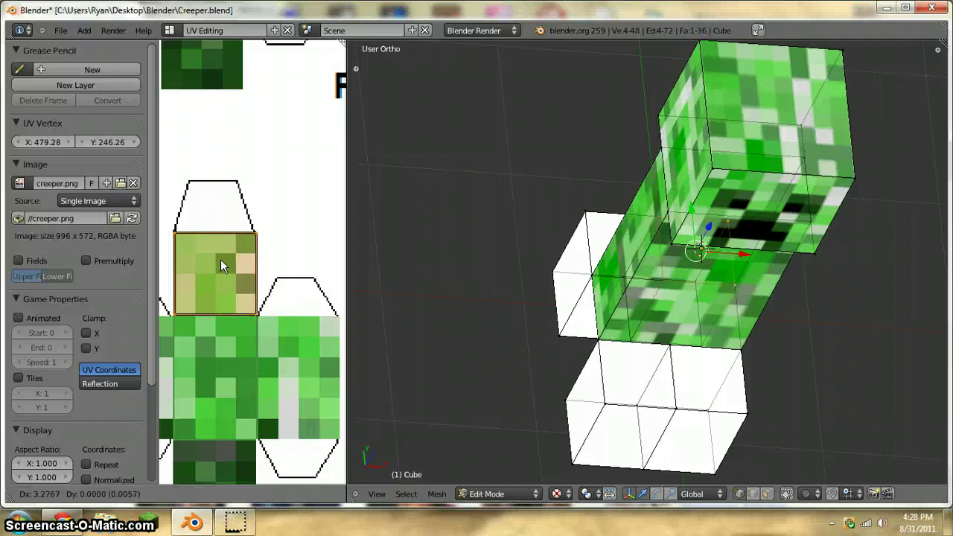
pyautogui.click(220, 259)
pyautogui.scroll(6, 246, 305)
pyautogui.scroll(3, 261, 354)
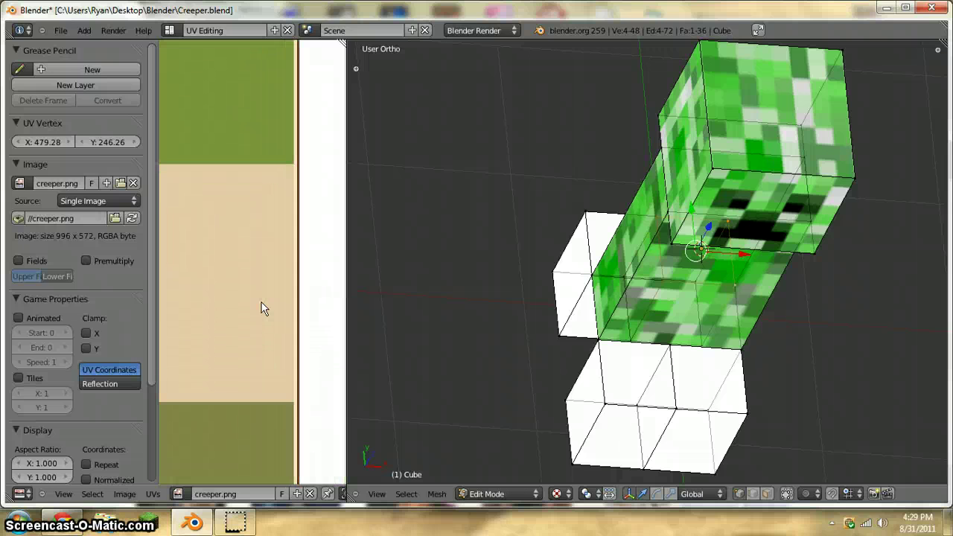
pyautogui.press('g')
pyautogui.click(264, 272)
pyautogui.scroll(-9, 264, 271)
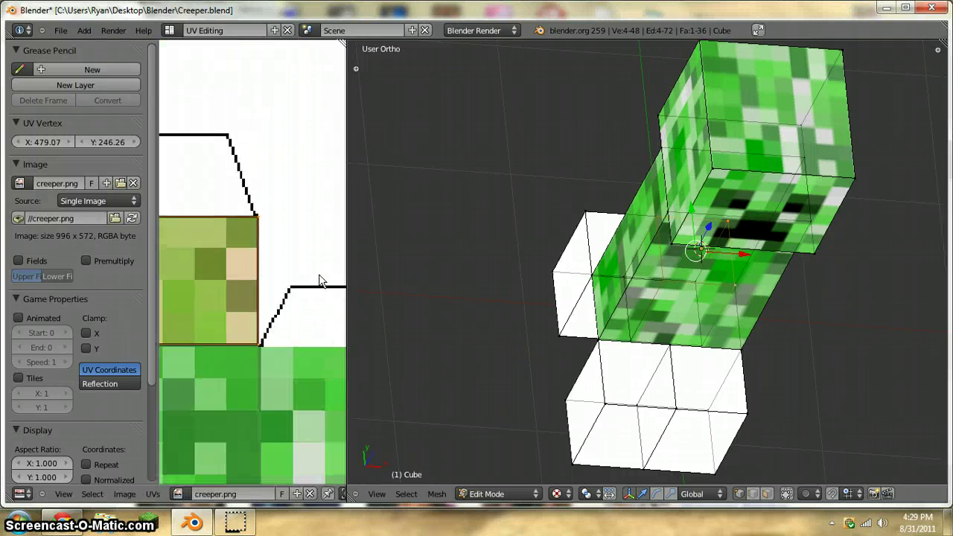
# Fine-tune the UV island along X to 479.01 so its side edge meets the template's pixel-column boundary.
pyautogui.scroll(-4, 553, 291)
pyautogui.scroll(-5, 248, 280)
pyautogui.scroll(-4, 249, 285)
pyautogui.scroll(8, 268, 294)
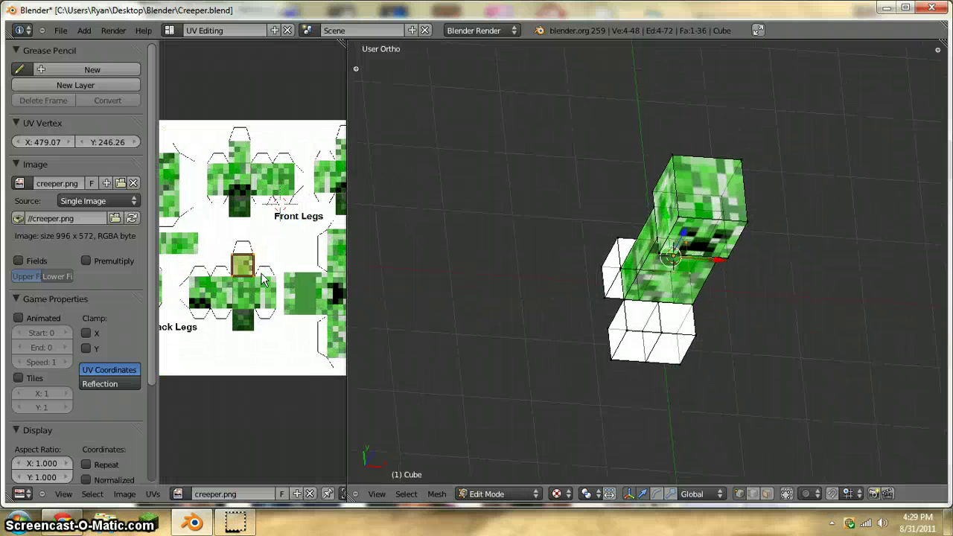
pyautogui.scroll(3, 272, 308)
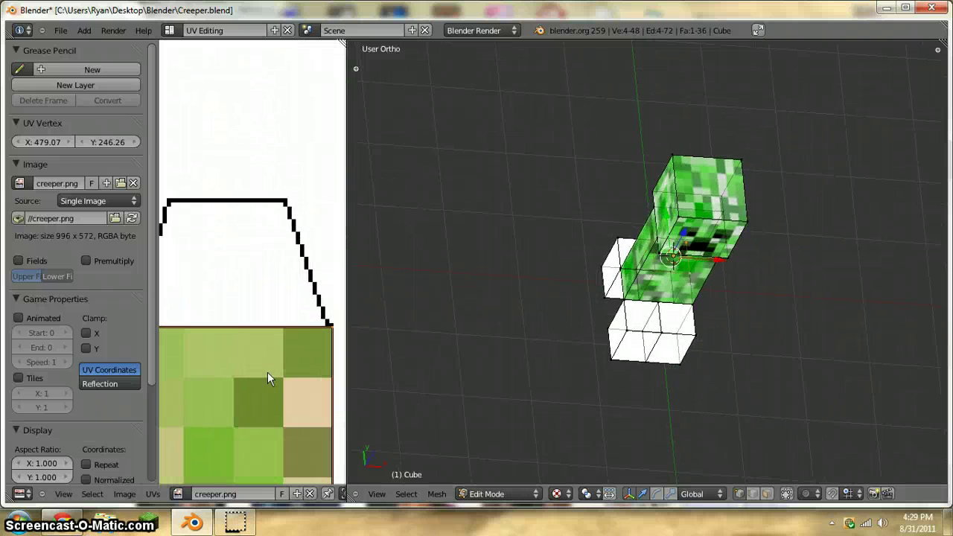
pyautogui.scroll(-4, 297, 309)
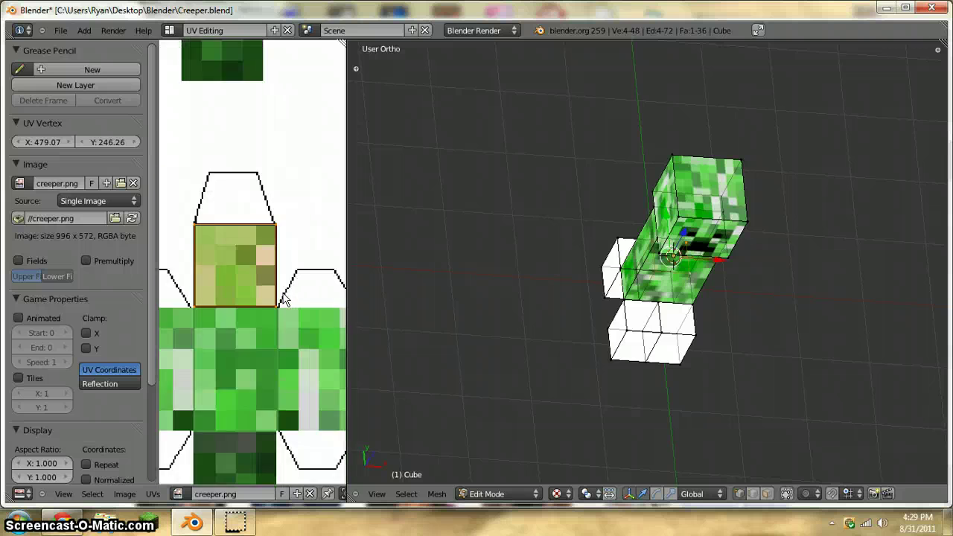
pyautogui.scroll(6, 309, 301)
pyautogui.moveTo(256, 307); pyautogui.dragTo(251, 313, button='middle')
pyautogui.scroll(3, 213, 304)
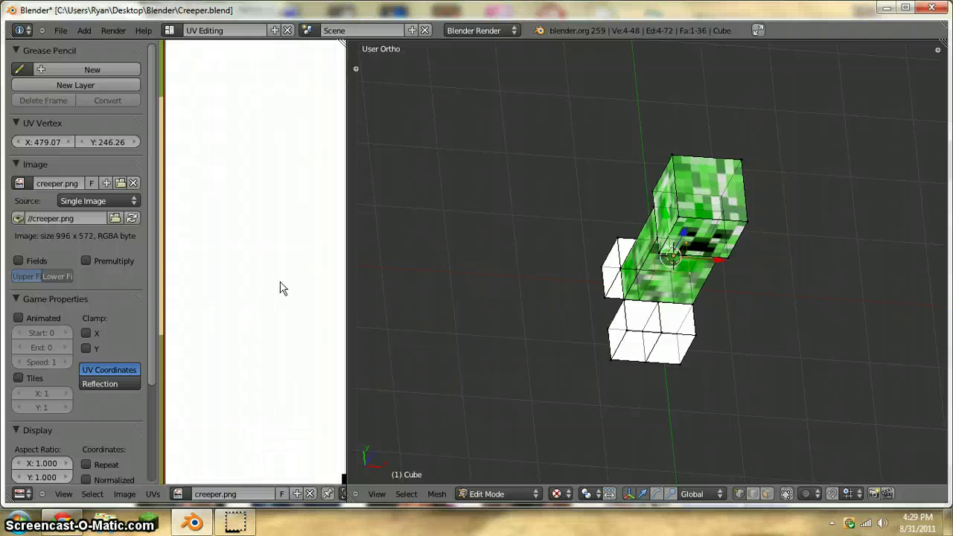
pyautogui.moveTo(279, 284); pyautogui.dragTo(320, 266, button='middle')
pyautogui.scroll(5, 231, 282)
pyautogui.scroll(2, 227, 283)
pyautogui.scroll(3, 197, 293)
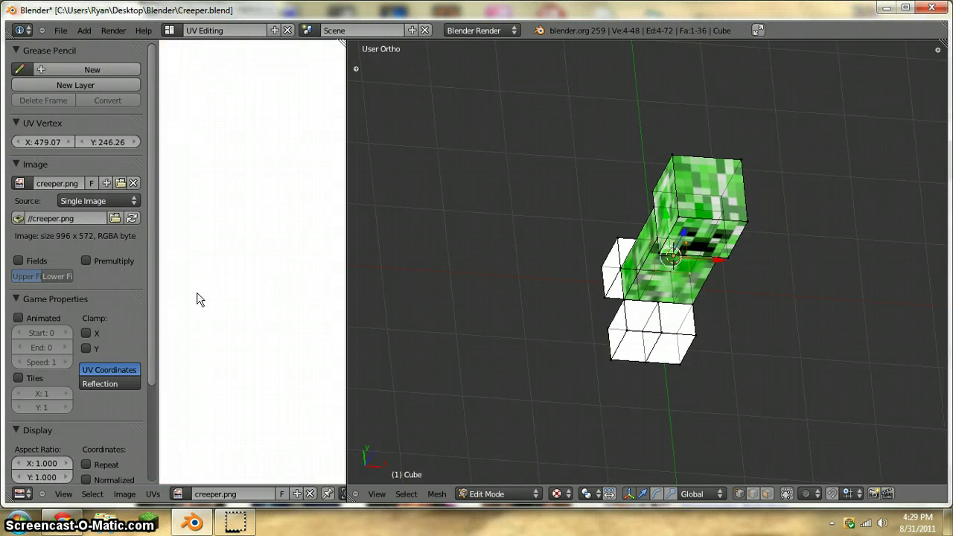
pyautogui.moveTo(197, 292); pyautogui.dragTo(400, 277, button='middle')
pyautogui.press('g')
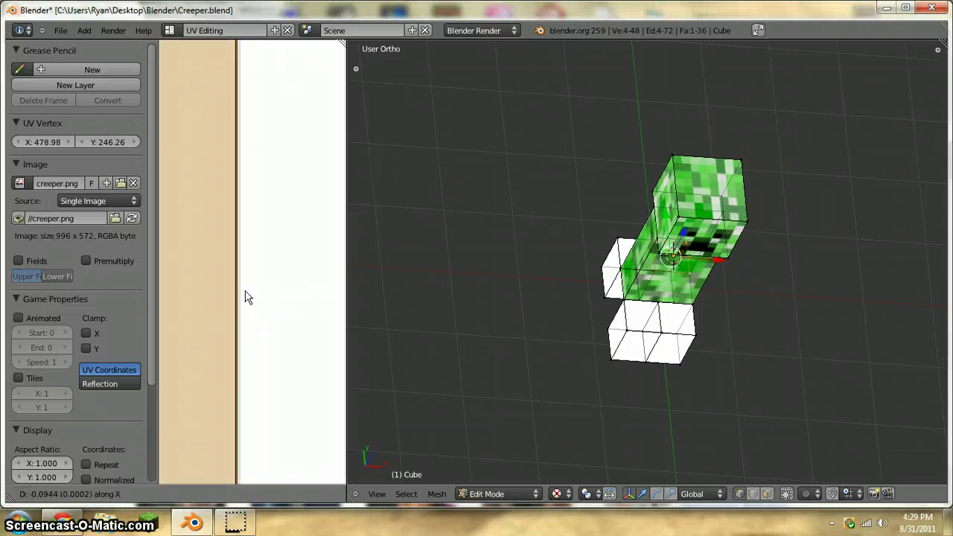
pyautogui.click(250, 296)
pyautogui.scroll(-6, 246, 240)
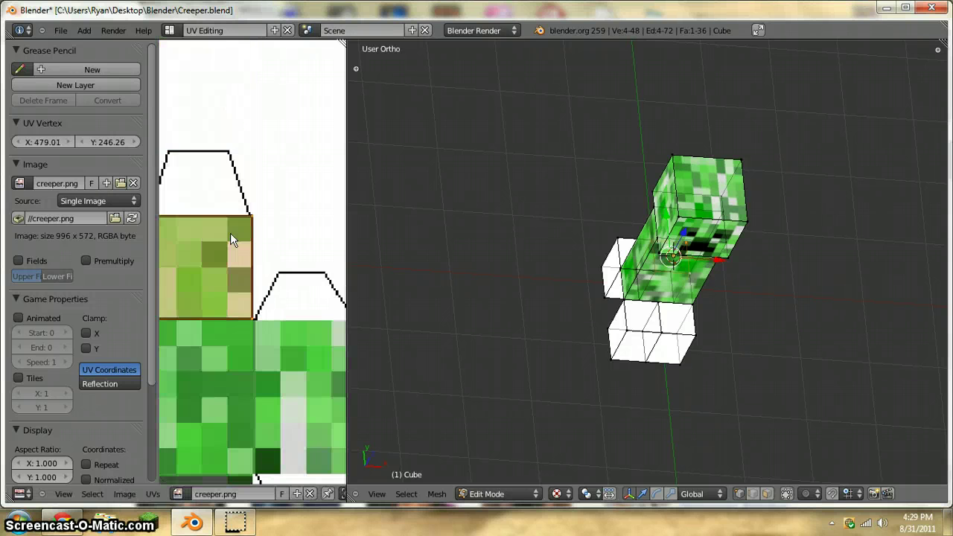
# Select the edges enclosing the rear face of the back leg whose top face is textured.
pyautogui.press('Tab')
pyautogui.moveTo(614, 290); pyautogui.dragTo(637, 317, button='middle')
pyautogui.press('Tab')
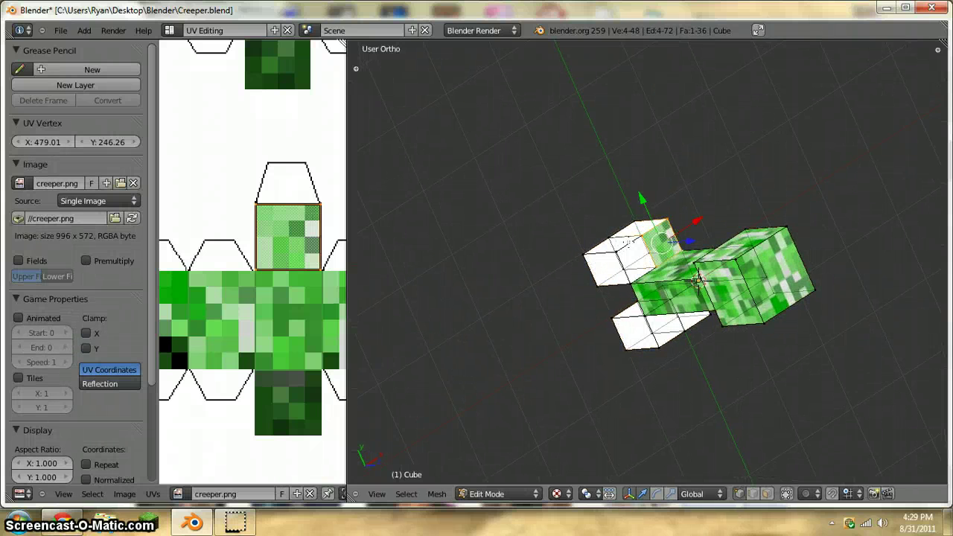
pyautogui.moveTo(629, 242); pyautogui.dragTo(610, 284, button='middle')
pyautogui.scroll(2, 634, 226)
pyautogui.rightClick(653, 202)
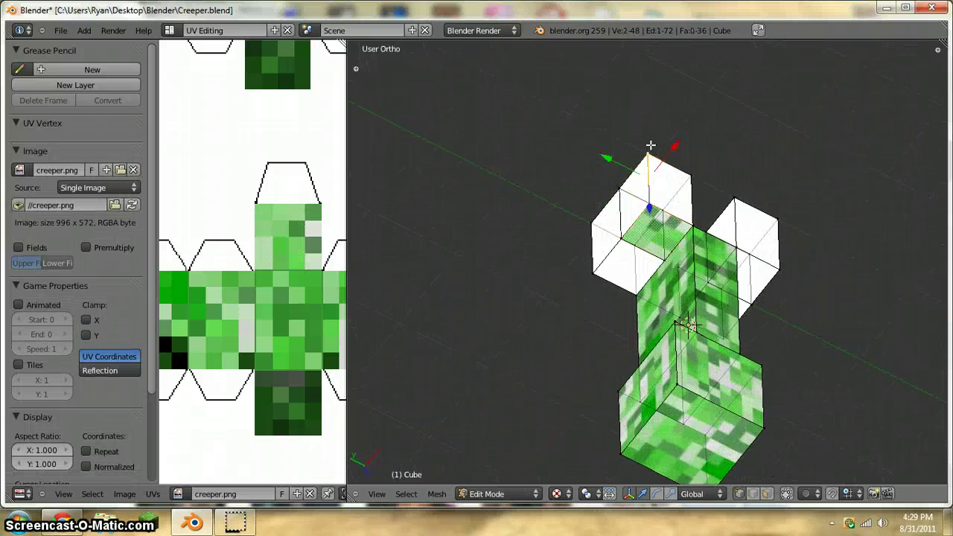
pyautogui.keyDown('shift'); pyautogui.scroll(1, 651, 145); pyautogui.keyUp('shift')
pyautogui.moveTo(620, 212); pyautogui.dragTo(685, 236, button='middle')
pyautogui.scroll(4, 685, 235)
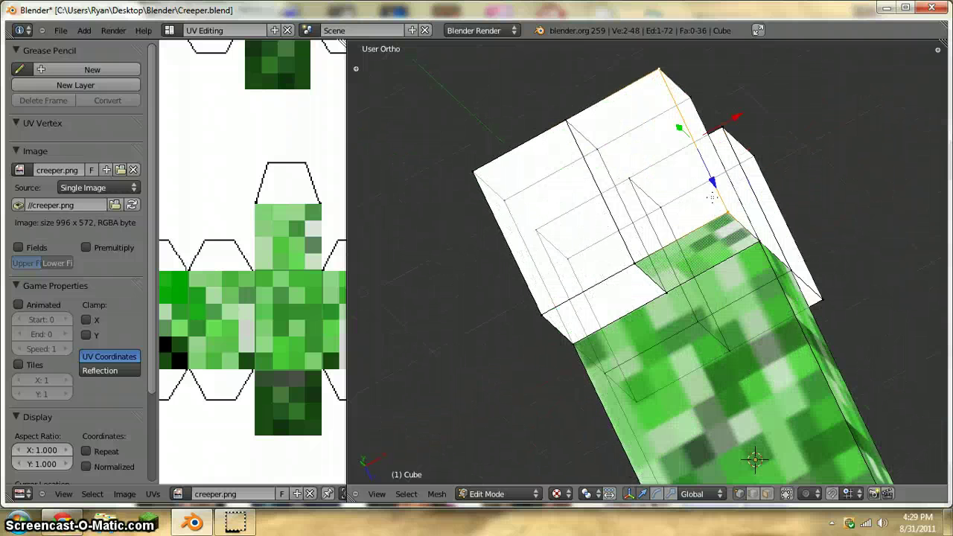
pyautogui.keyDown('shift'); pyautogui.rightClick(584, 110); pyautogui.keyUp('shift')
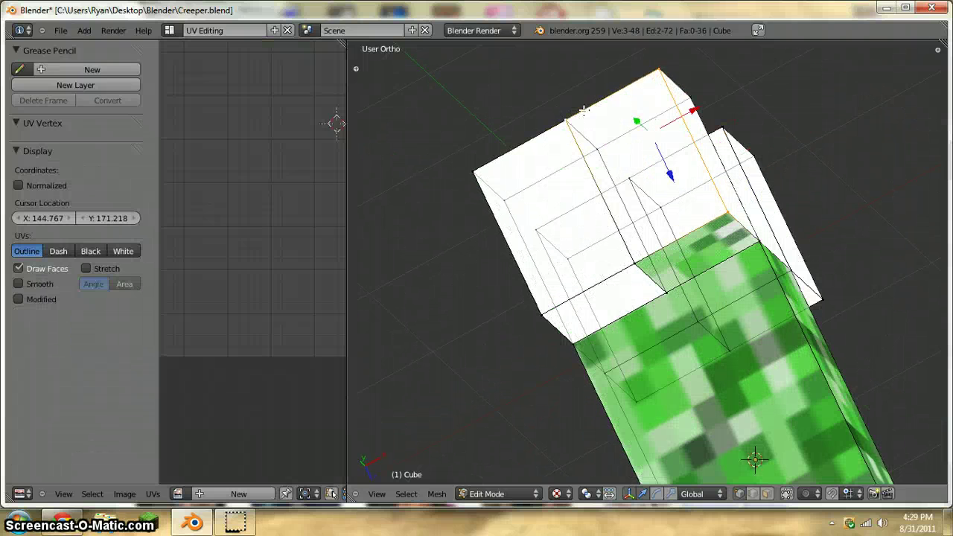
pyautogui.moveTo(703, 233)
pyautogui.mouseDown(button='middle')
pyautogui.moveTo(636, 208)
pyautogui.moveTo(686, 213)
pyautogui.moveTo(632, 154)
pyautogui.moveTo(648, 143)
pyautogui.moveTo(685, 233)
pyautogui.mouseUp(button='middle')
pyautogui.keyDown('shift'); pyautogui.rightClick(686, 224); pyautogui.keyUp('shift')
# Unwrap the selected rear leg face from a straight-on back view and assign creeper.png to it.
pyautogui.press('KP_1')
pyautogui.scroll(-3, 642, 207)
pyautogui.press('KP_3')
pyautogui.scroll(3, 686, 232)
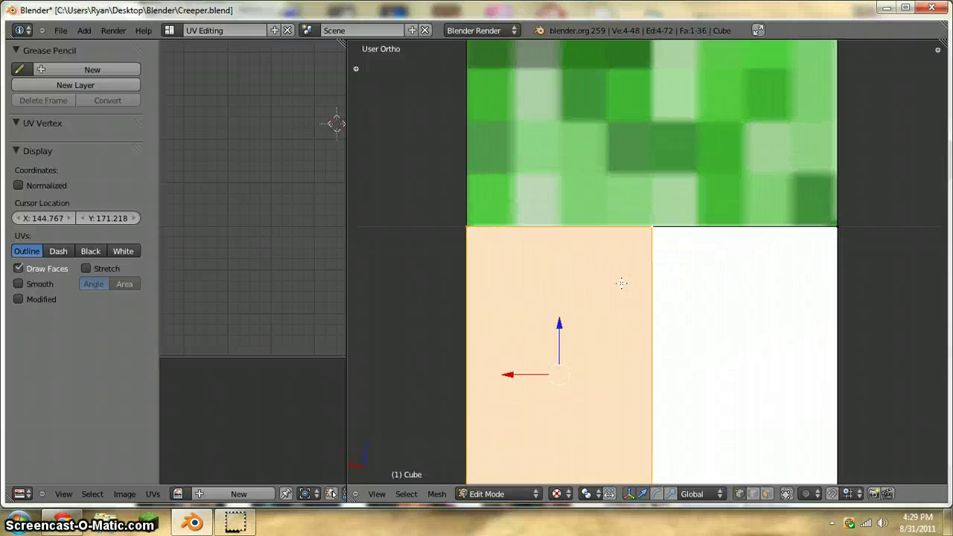
pyautogui.press('u')
pyautogui.click(617, 282)
pyautogui.keyDown('shift'); pyautogui.moveTo(579, 310); pyautogui.dragTo(599, 264, button='middle'); pyautogui.keyUp('shift')
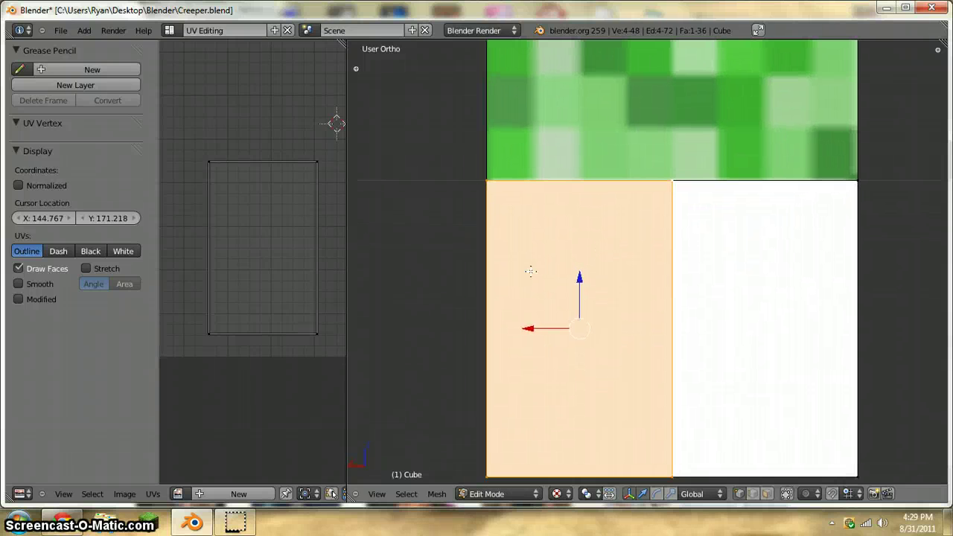
pyautogui.click(178, 494)
pyautogui.click(204, 358)
pyautogui.scroll(-3, 249, 272)
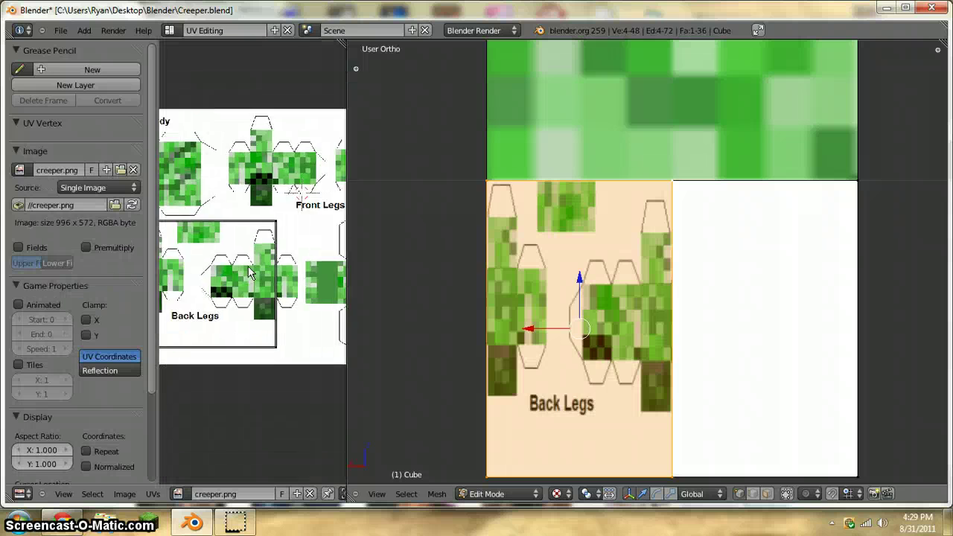
# Unwrap the rear leg face again over creeper.png to restore its proportions, and select the whole UV island.
pyautogui.press('u')
pyautogui.click(507, 305)
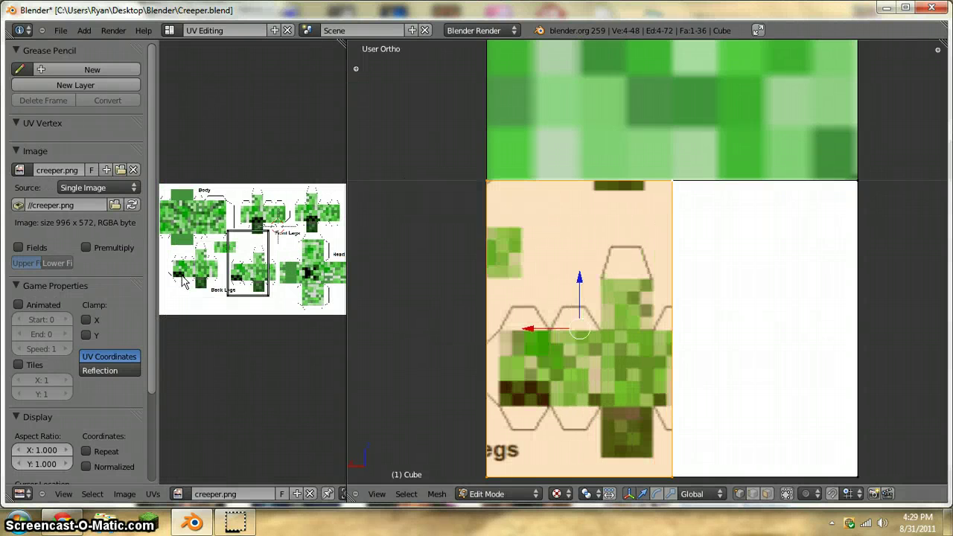
pyautogui.scroll(2, 220, 266)
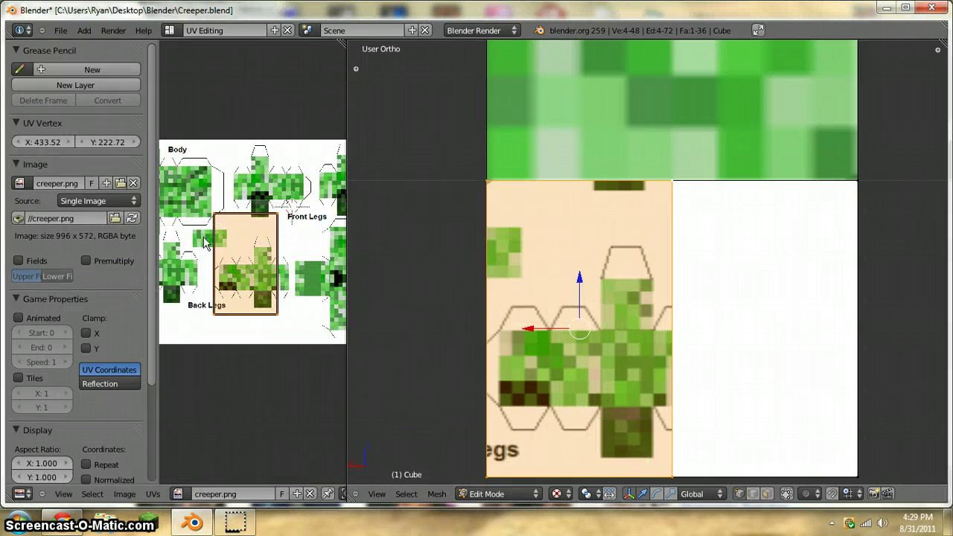
# Scale down the rear leg face's UV island and place it over the central panel of the Back Legs artwork.
pyautogui.press('s')
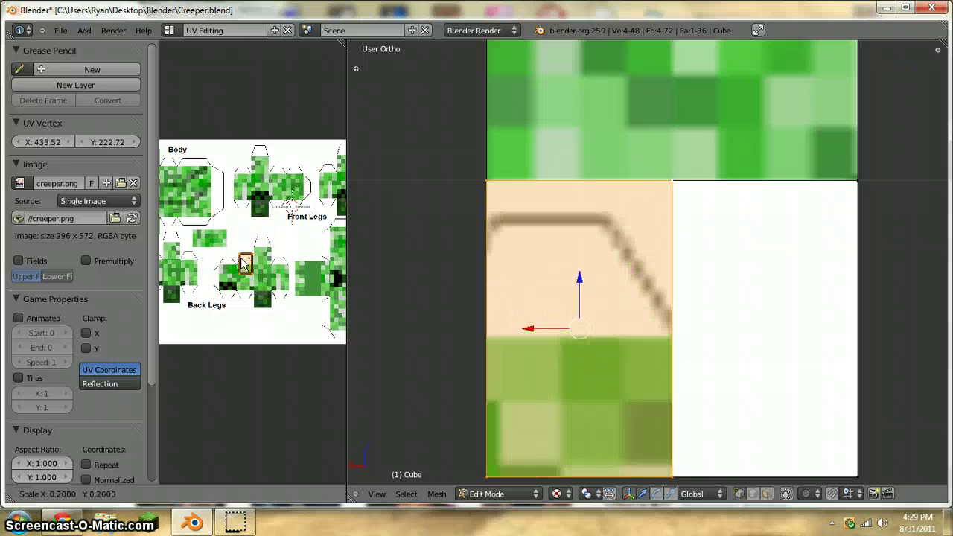
pyautogui.click(236, 261)
pyautogui.moveTo(566, 283); pyautogui.dragTo(579, 310, button='middle')
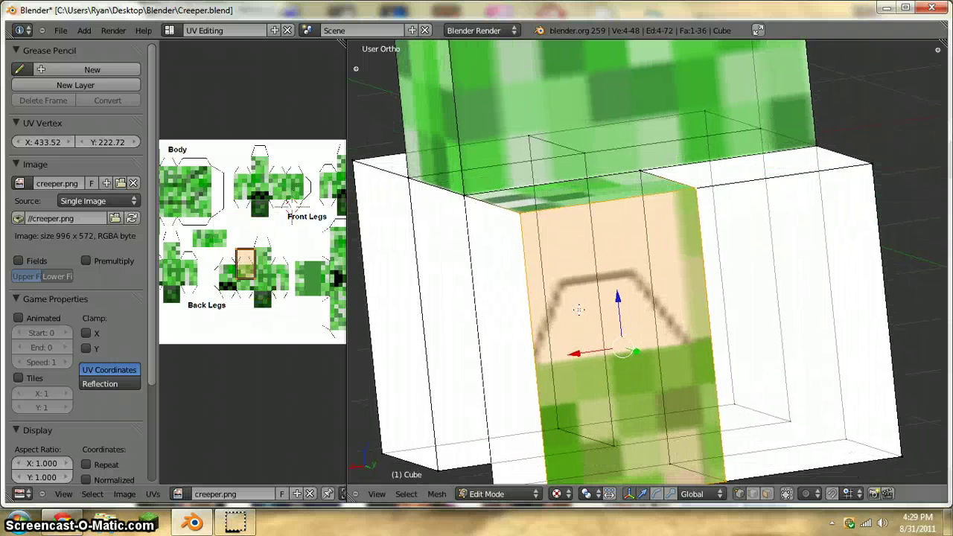
pyautogui.press('KP_3')
pyautogui.press('KP_1')
pyautogui.press('KP_3')
pyautogui.scroll(-4, 585, 297)
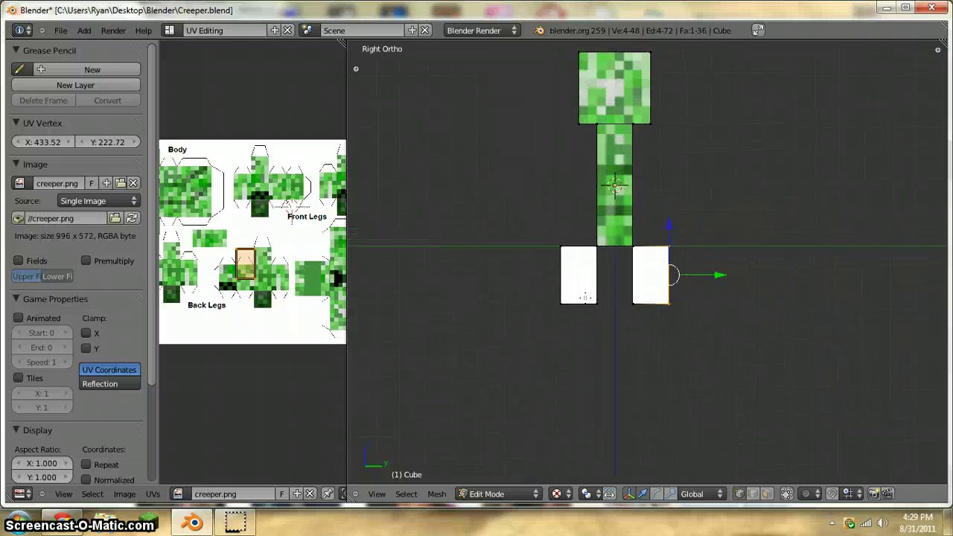
pyautogui.press('KP_6')
pyautogui.press('KP_6')
pyautogui.press('KP_6')
pyautogui.press('KP_6')
pyautogui.press('KP_6')
pyautogui.press('KP_6')
pyautogui.scroll(4, 586, 298)
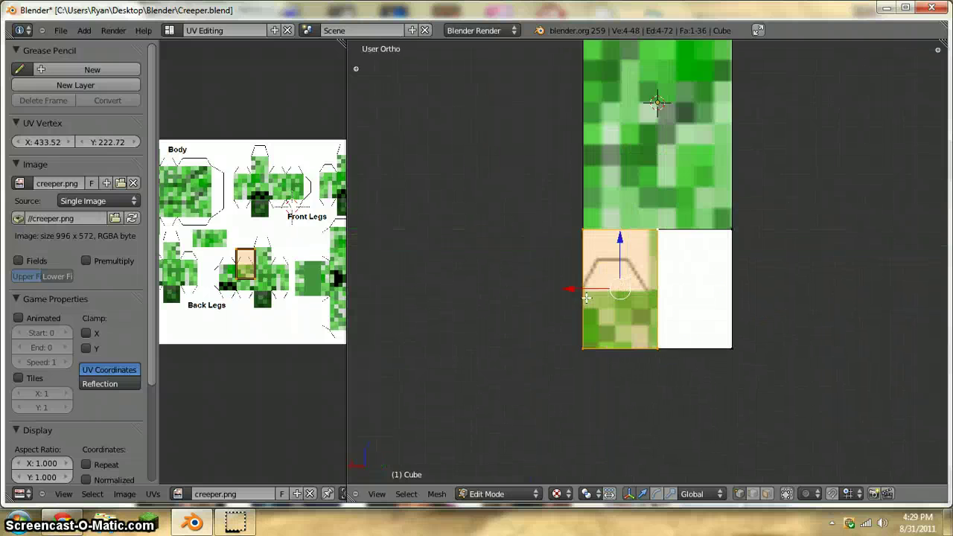
pyautogui.scroll(3, 586, 298)
pyautogui.press('g')
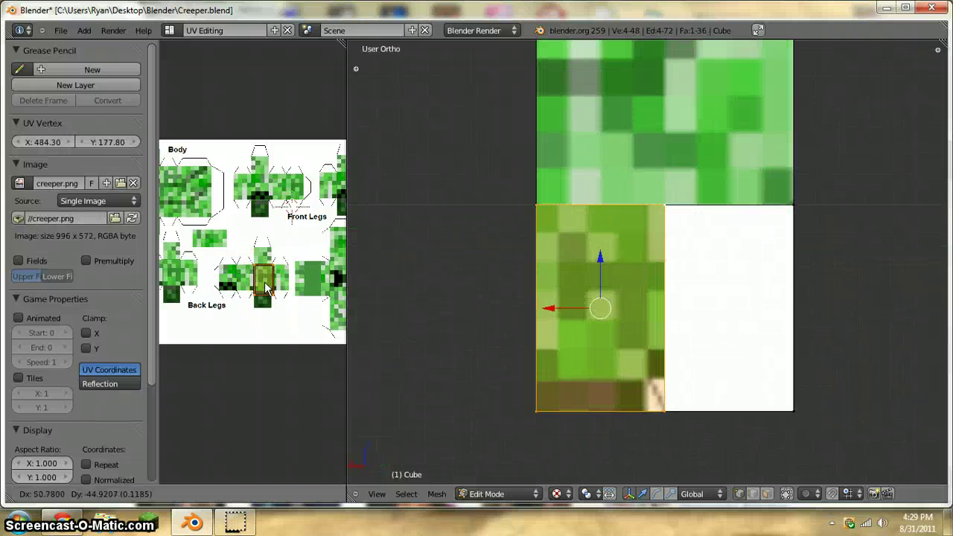
pyautogui.click(263, 283)
# Fine-tune the whole UV island to X 481.49, Y 178.64 so its upper corner meets the central panel's pixel corner.
pyautogui.scroll(8, 262, 281)
pyautogui.press('g')
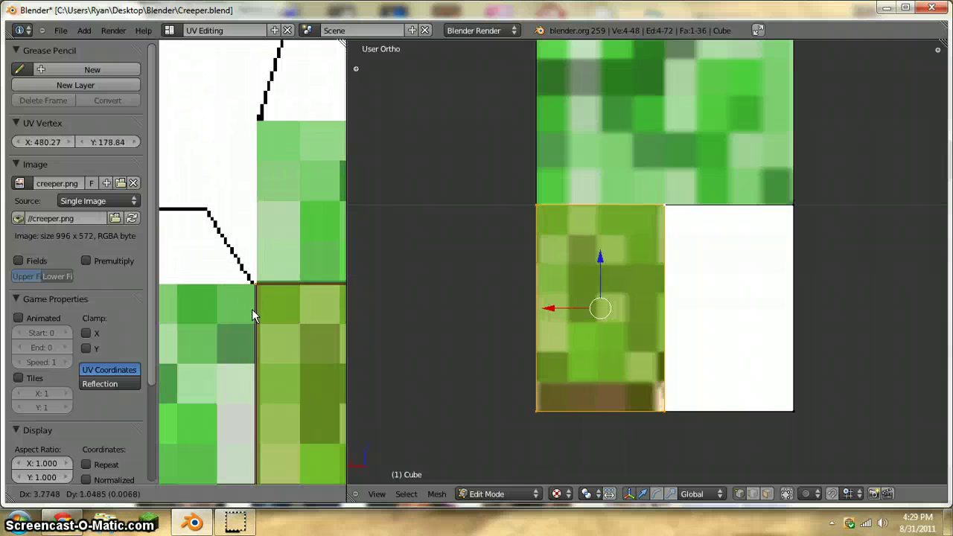
pyautogui.click(256, 307)
pyautogui.scroll(6, 258, 309)
pyautogui.scroll(3, 260, 212)
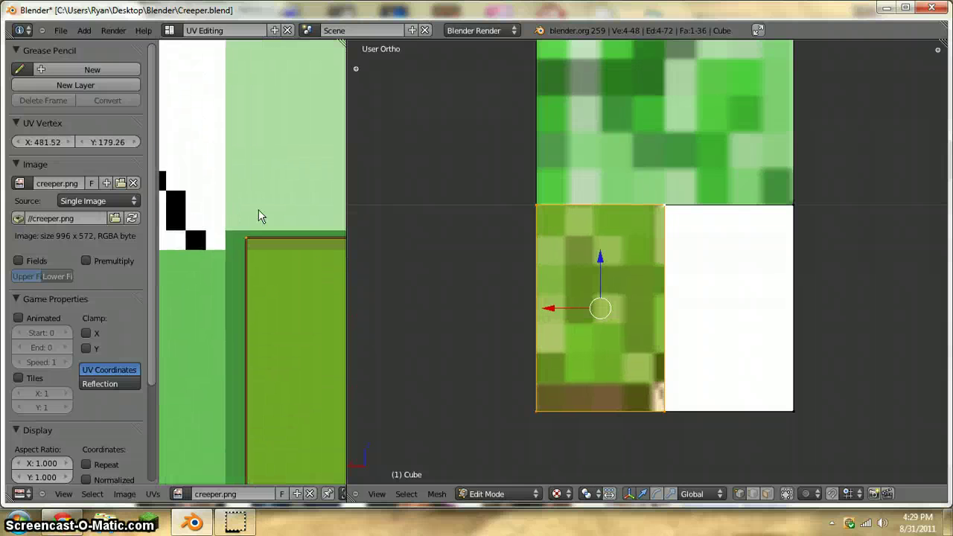
pyautogui.scroll(10, 259, 209)
pyautogui.moveTo(202, 128); pyautogui.dragTo(281, 332, button='middle')
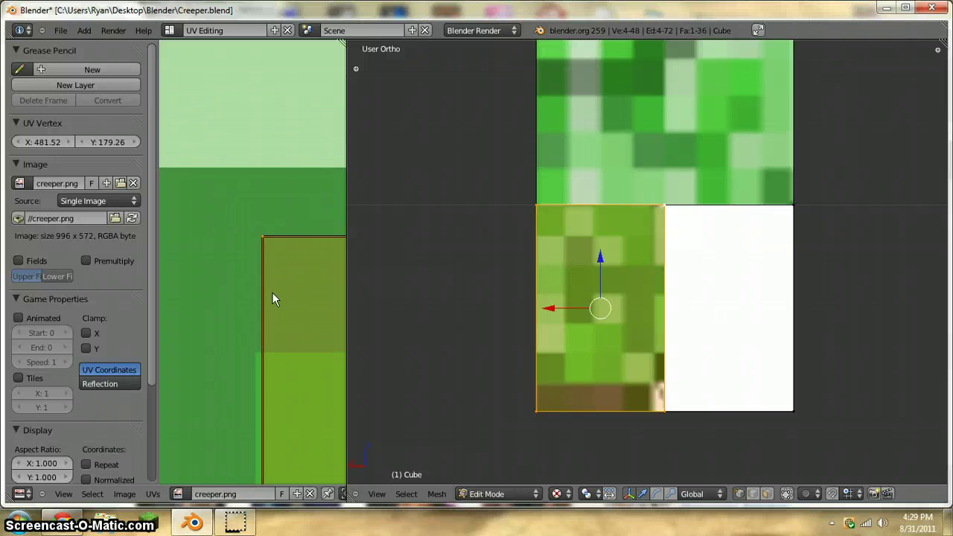
pyautogui.press('g')
pyautogui.click(262, 402)
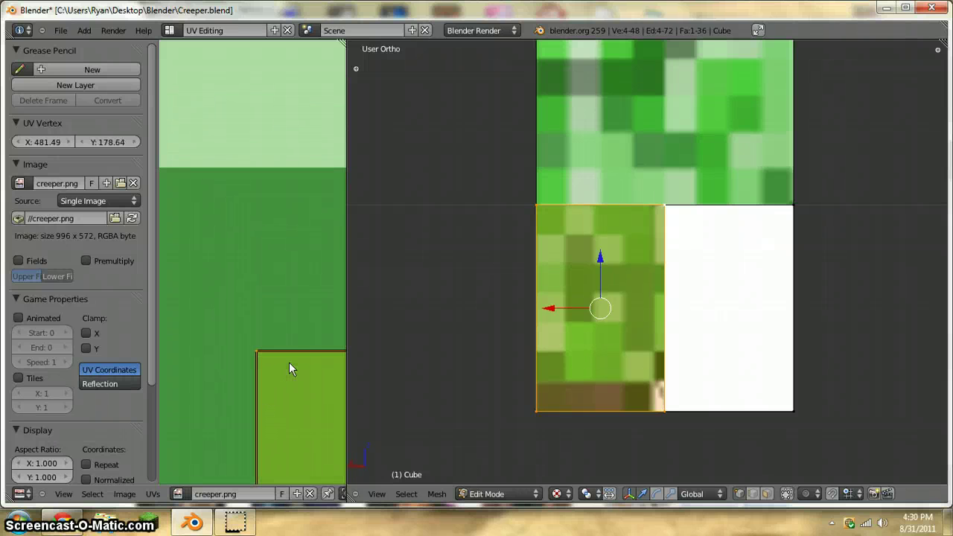
# Move the island's lower edge along Y to 149.05, near the boundary above the panel's dark foot area.
pyautogui.scroll(-5, 290, 324)
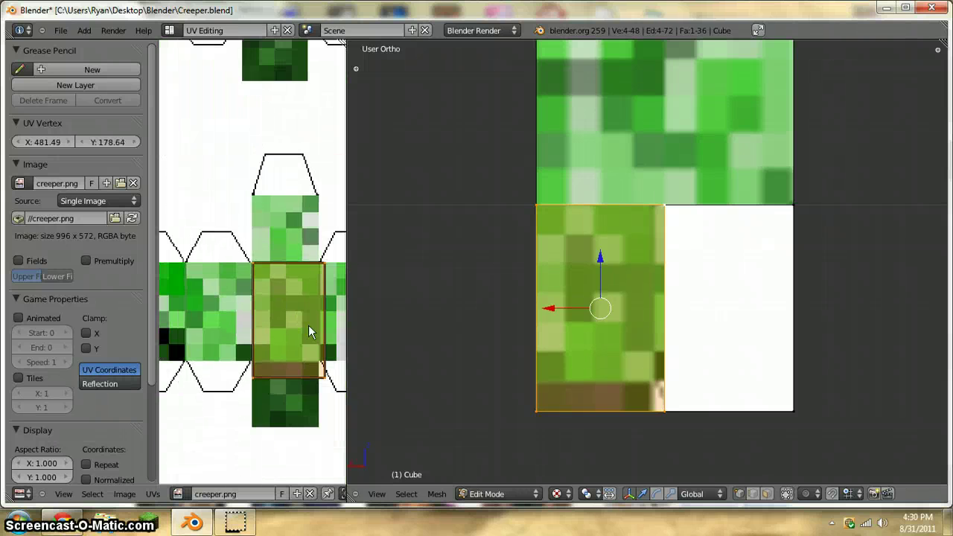
pyautogui.scroll(-4, 308, 332)
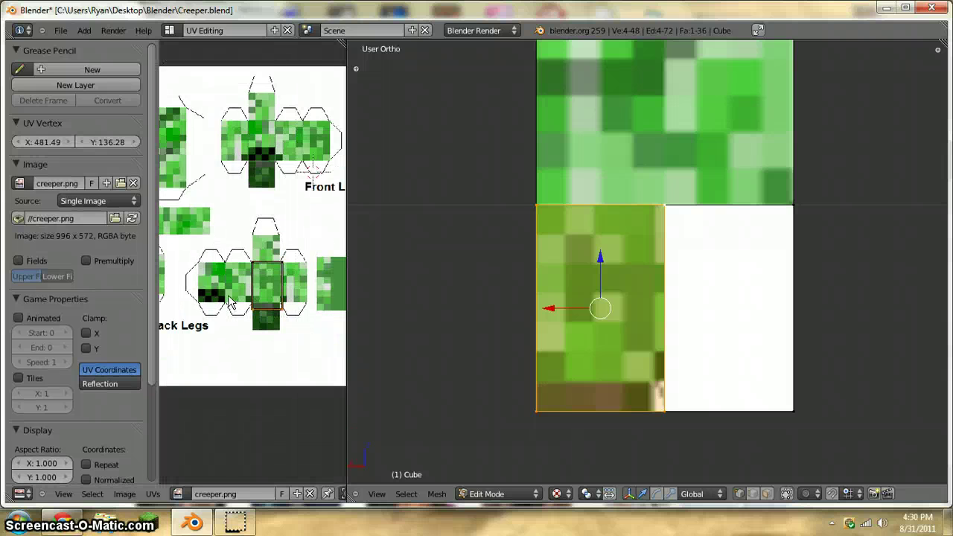
pyautogui.scroll(8, 231, 301)
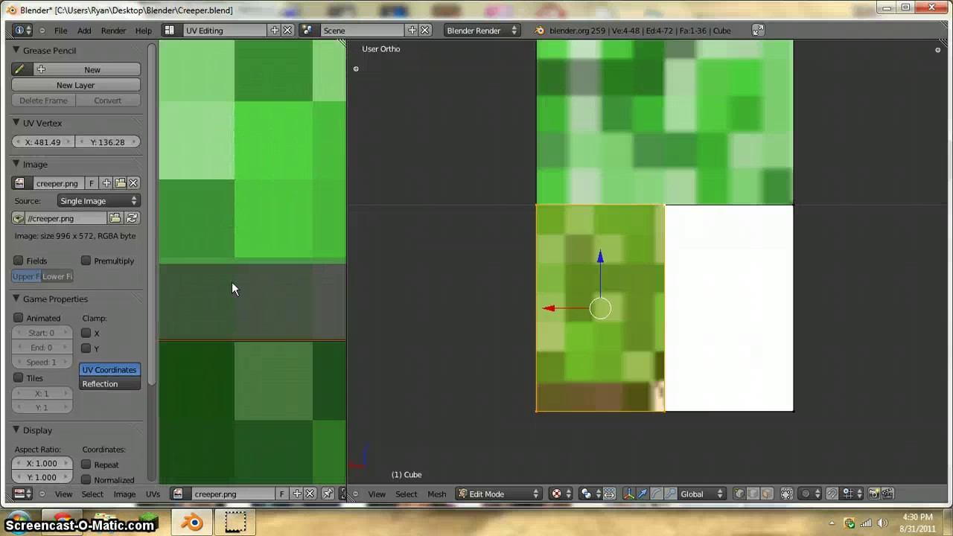
pyautogui.press('g')
pyautogui.press('y')
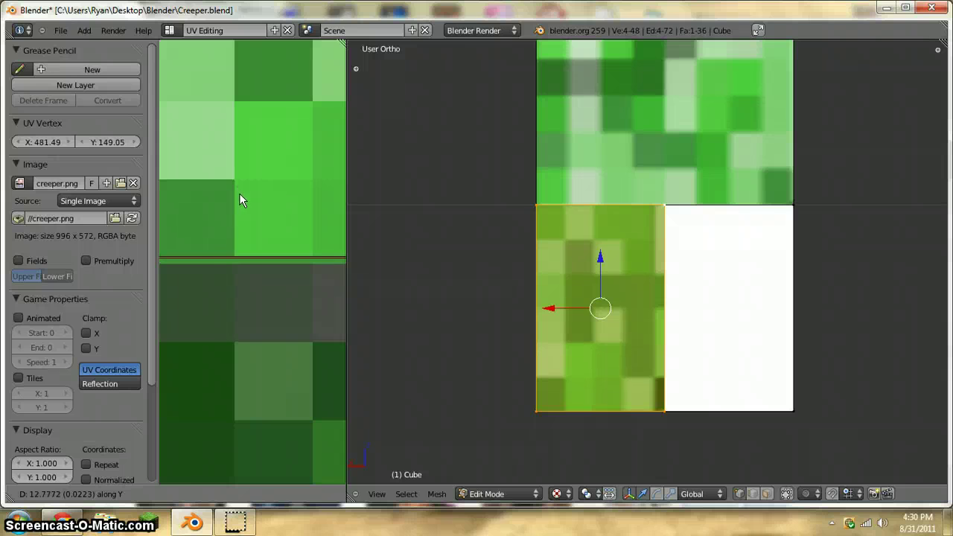
pyautogui.click(239, 193)
# Fine-tune the island's lower edge along Y to 149.01 so it sits exactly on the pixel-row boundary.
pyautogui.moveTo(249, 217); pyautogui.dragTo(312, 216, button='middle')
pyautogui.scroll(4, 227, 260)
pyautogui.moveTo(233, 245); pyautogui.dragTo(282, 311, button='middle')
pyautogui.scroll(4, 282, 311)
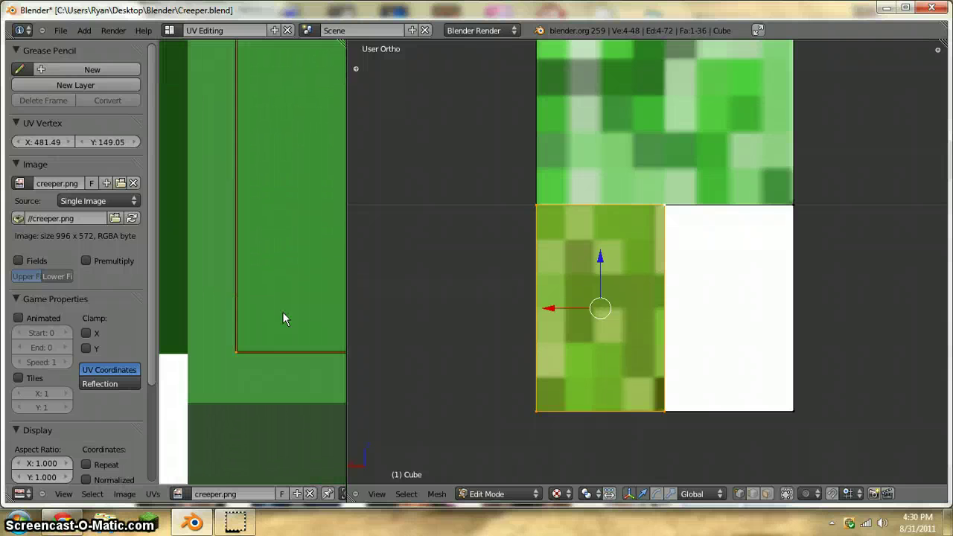
pyautogui.scroll(3, 282, 311)
pyautogui.moveTo(250, 353); pyautogui.dragTo(253, 199, button='middle')
pyautogui.scroll(3, 253, 198)
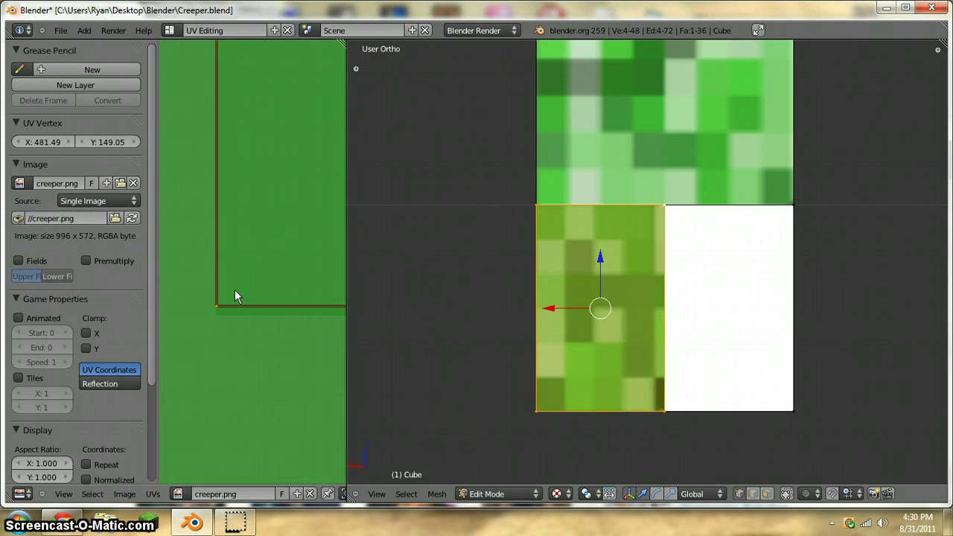
pyautogui.press('g')
pyautogui.press('y')
pyautogui.click(236, 297)
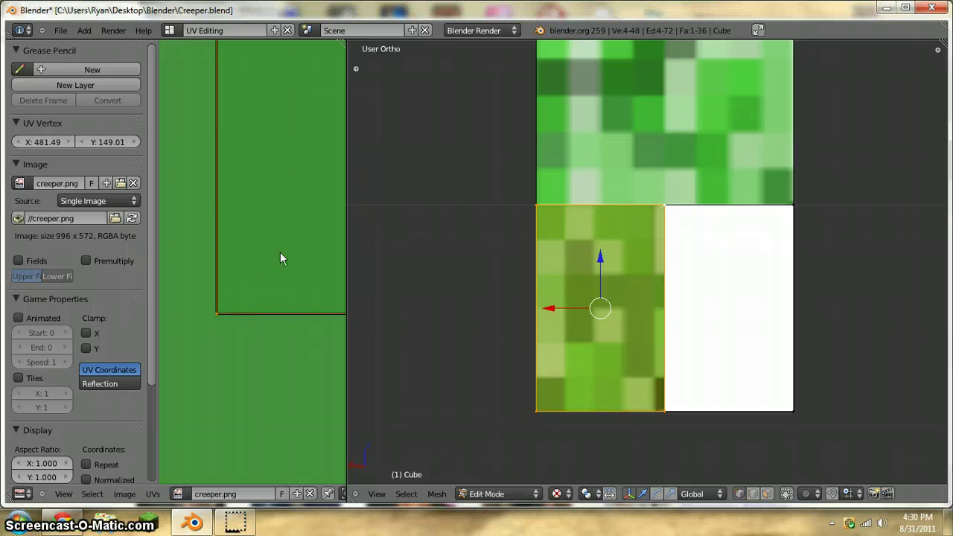
# Select the island's unaligned side edge and move it along X to 503.02, near the central panel's side boundary.
pyautogui.scroll(-8, 282, 253)
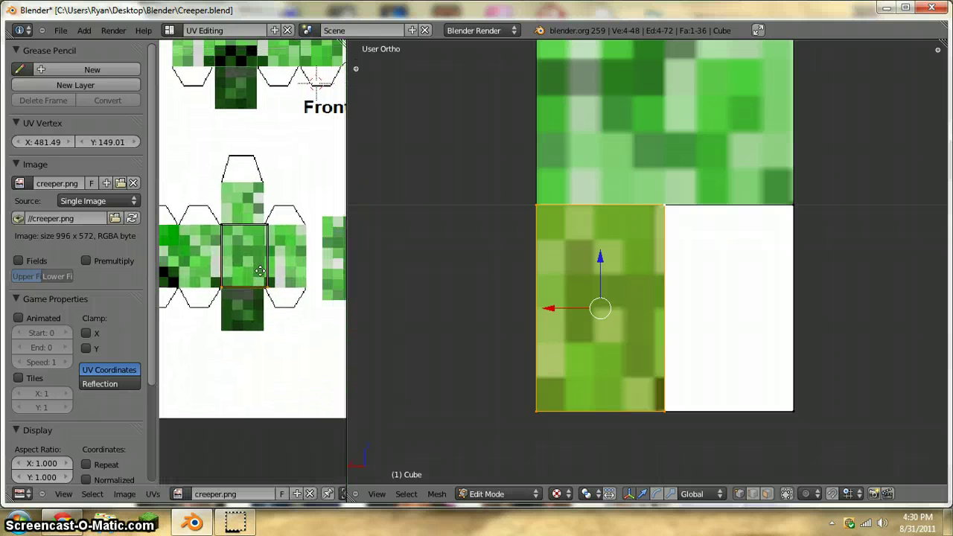
pyautogui.click(265, 260)
pyautogui.scroll(7, 272, 231)
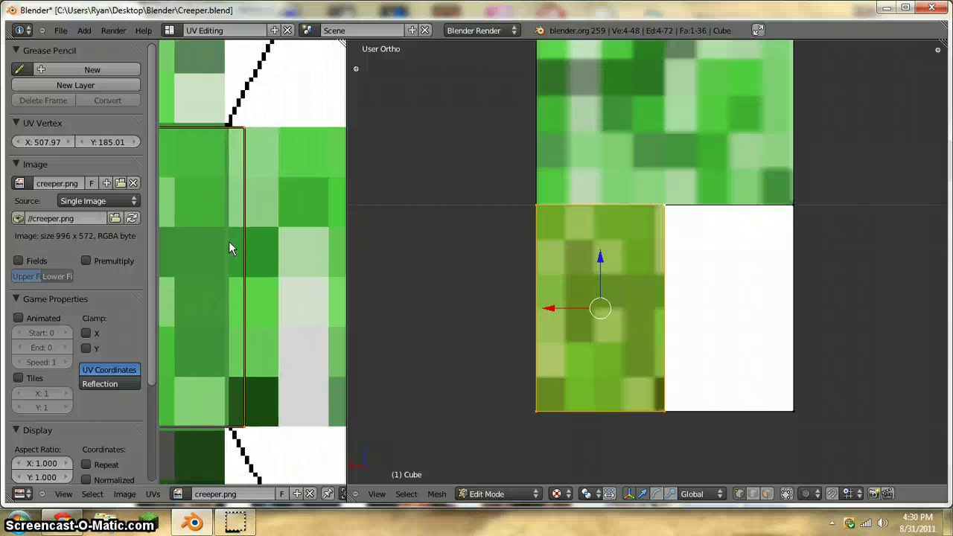
pyautogui.scroll(4, 223, 224)
pyautogui.press('g')
pyautogui.press('x')
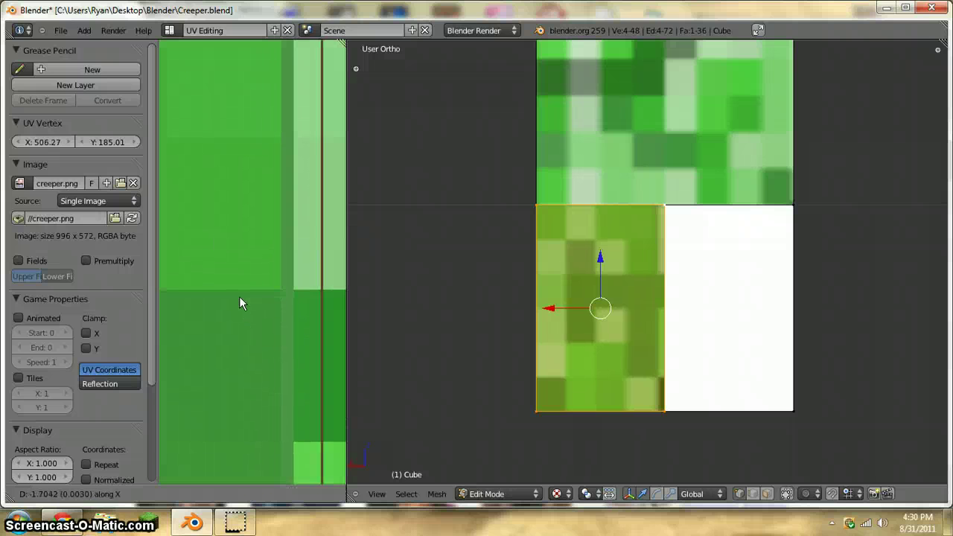
pyautogui.click(210, 300)
# Fine-tune the island's side edge along X to 503.00 so it meets the central panel's pixel-column boundary.
pyautogui.scroll(3, 273, 286)
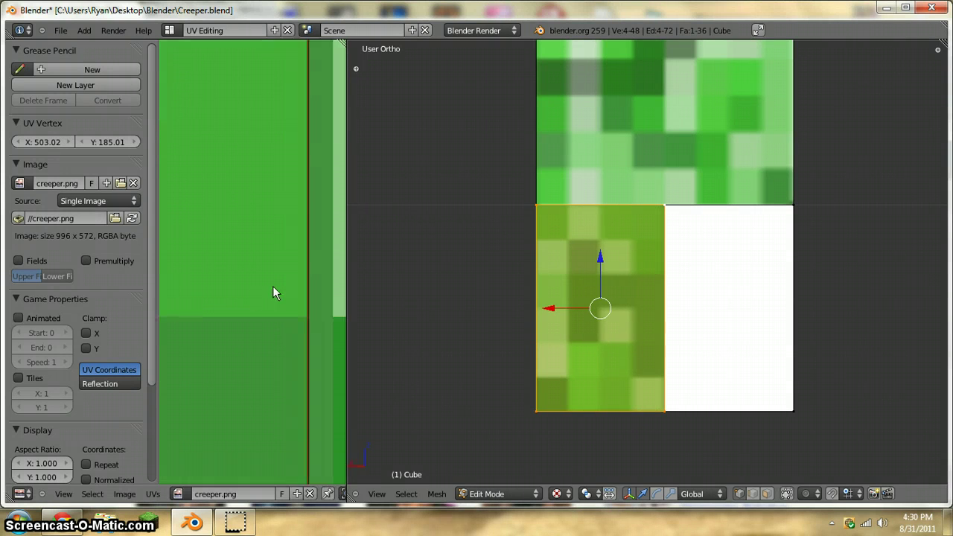
pyautogui.scroll(3, 273, 286)
pyautogui.moveTo(349, 273); pyautogui.dragTo(251, 264, button='middle')
pyautogui.press('KP_1')
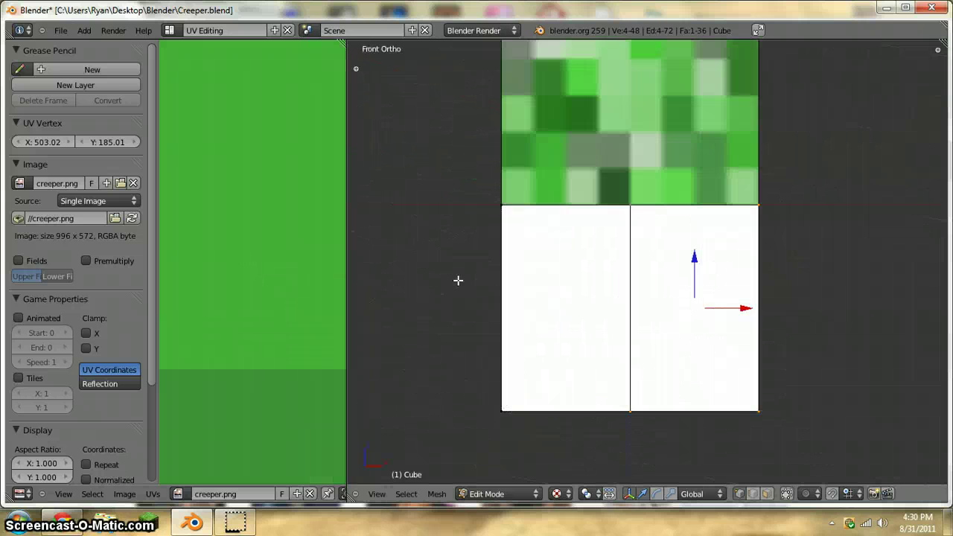
pyautogui.press('KP_3')
pyautogui.press('KP_6')
pyautogui.press('KP_6')
pyautogui.press('KP_6')
pyautogui.press('KP_6')
pyautogui.scroll(3, 457, 281)
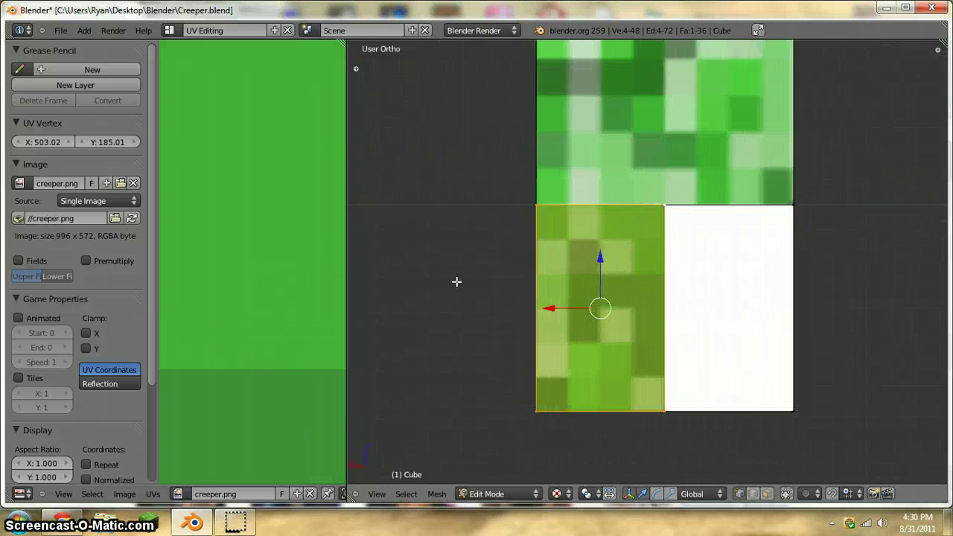
pyautogui.scroll(4, 227, 215)
pyautogui.scroll(5, 277, 299)
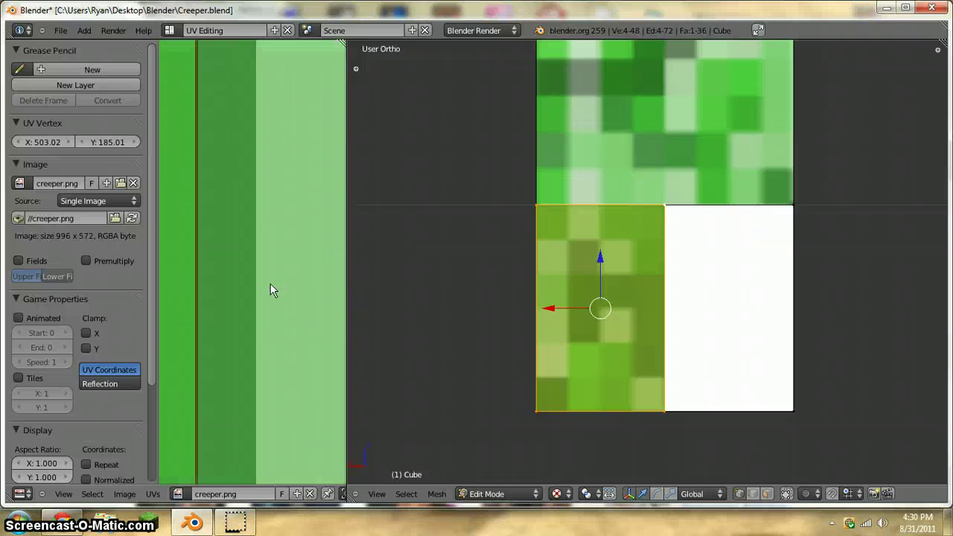
pyautogui.moveTo(270, 272); pyautogui.dragTo(373, 281, button='middle')
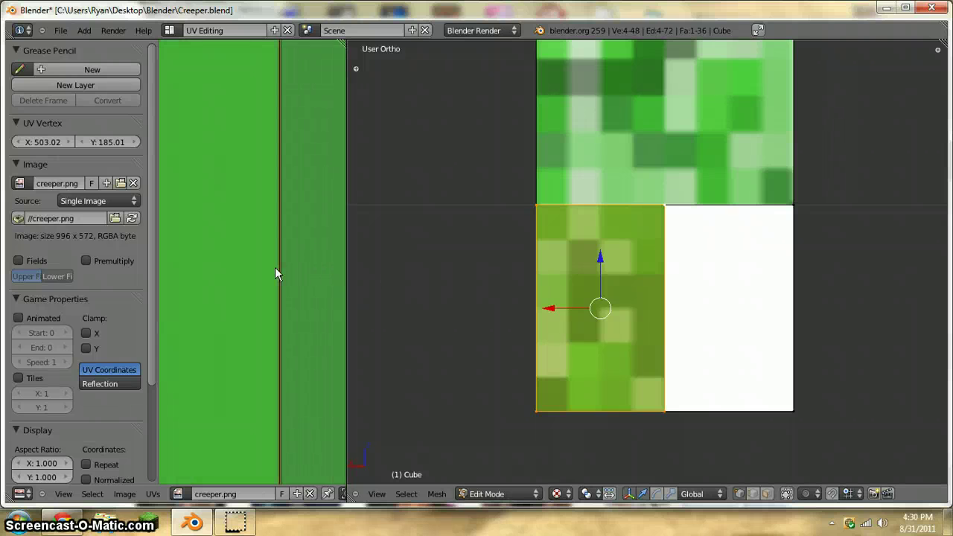
pyautogui.press('g')
pyautogui.press('x')
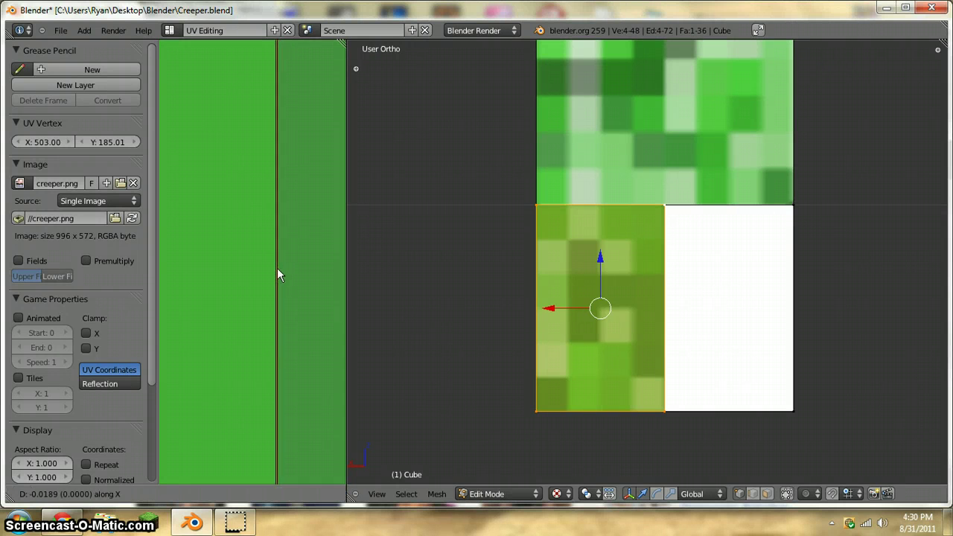
pyautogui.click(277, 268)
# Select the four corner vertices of the untextured outer side face on the same back leg.
pyautogui.scroll(-4, 277, 268)
pyautogui.scroll(-5, 274, 262)
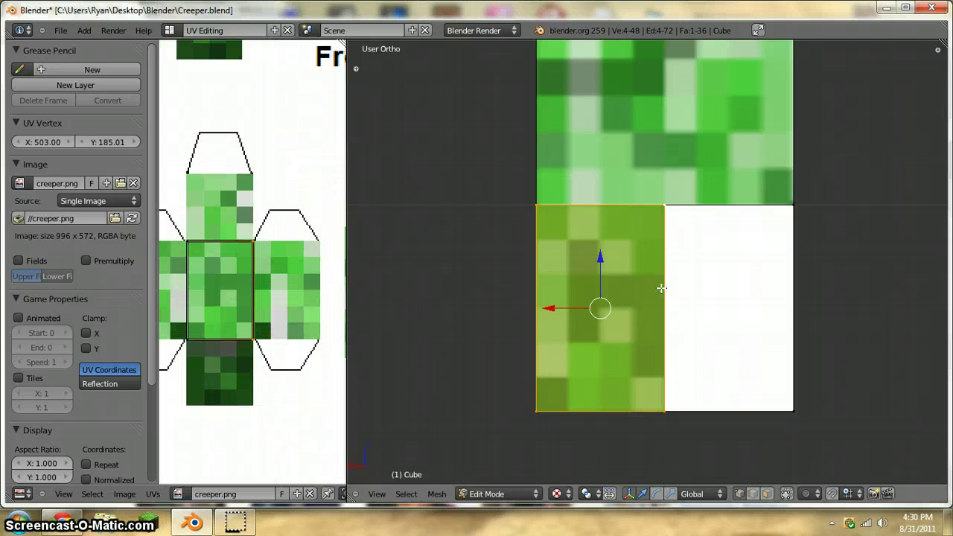
pyautogui.moveTo(672, 281); pyautogui.dragTo(685, 334, button='middle')
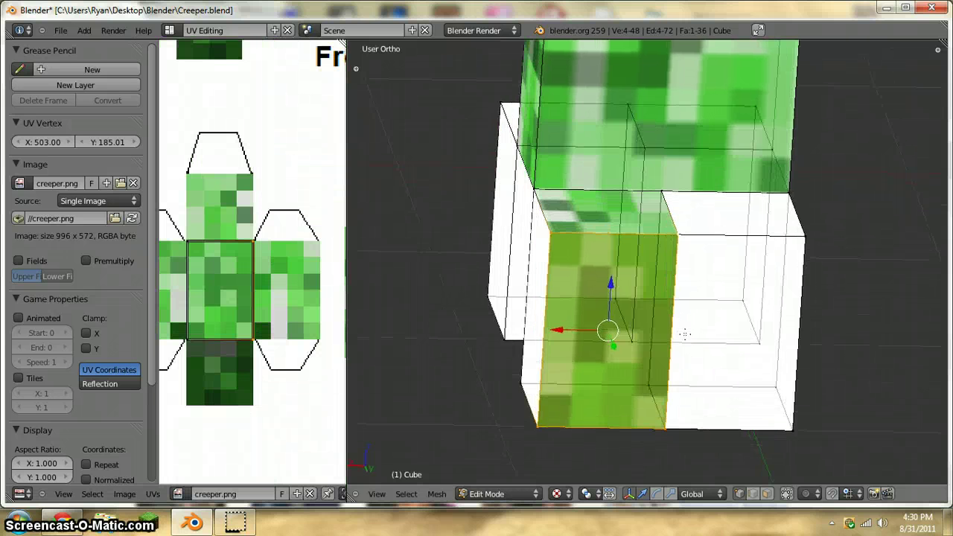
pyautogui.rightClick(700, 234)
pyautogui.moveTo(568, 234); pyautogui.dragTo(675, 232, button='middle')
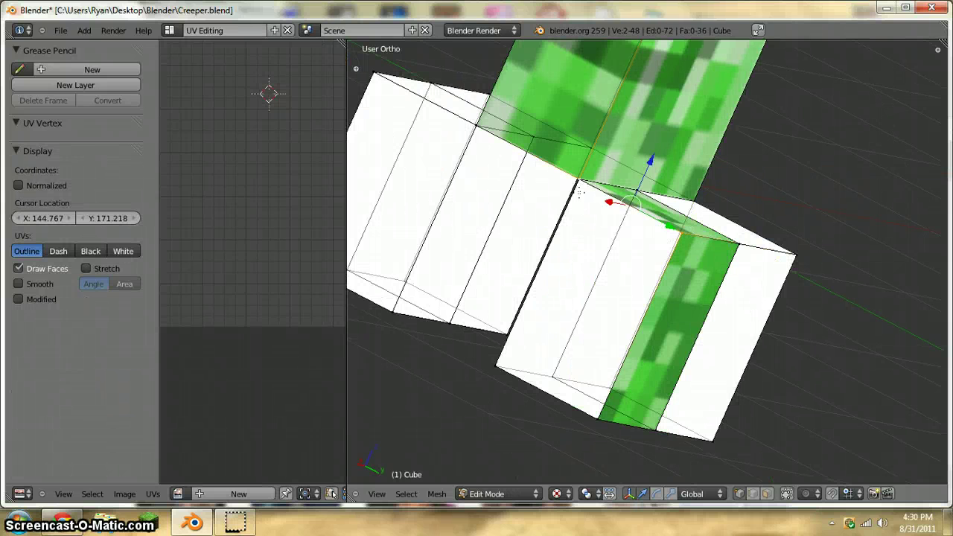
pyautogui.keyDown('shift'); pyautogui.rightClick(496, 368); pyautogui.keyUp('shift')
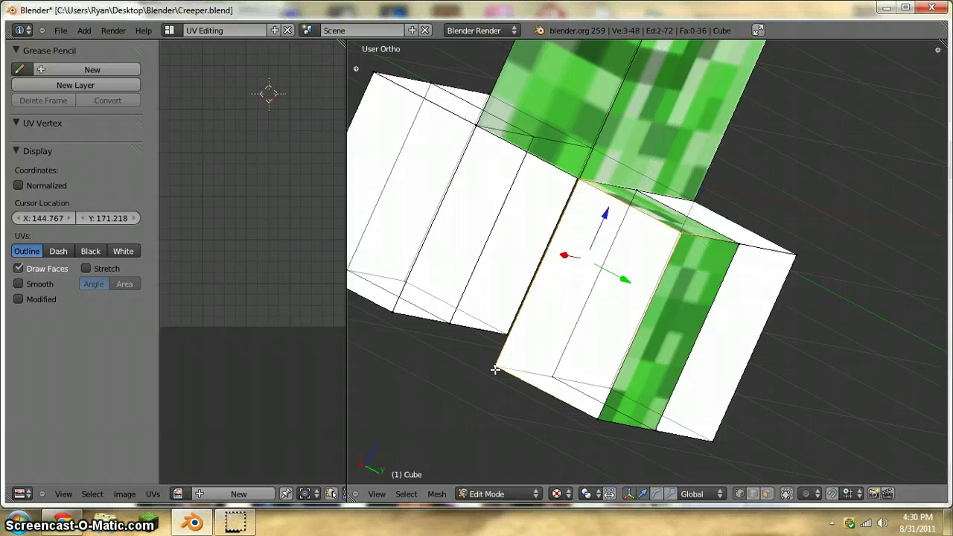
pyautogui.keyDown('shift'); pyautogui.rightClick(592, 418); pyautogui.keyUp('shift')
# Assign creeper.png to the selected side leg face and unwrap it with Project From View from the straight right view.
pyautogui.press('KP_3')
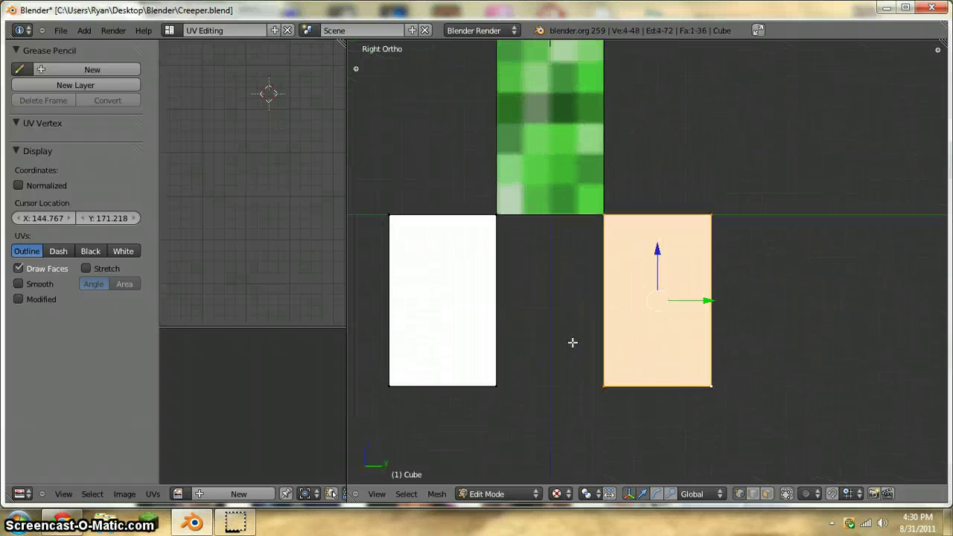
pyautogui.click(180, 492)
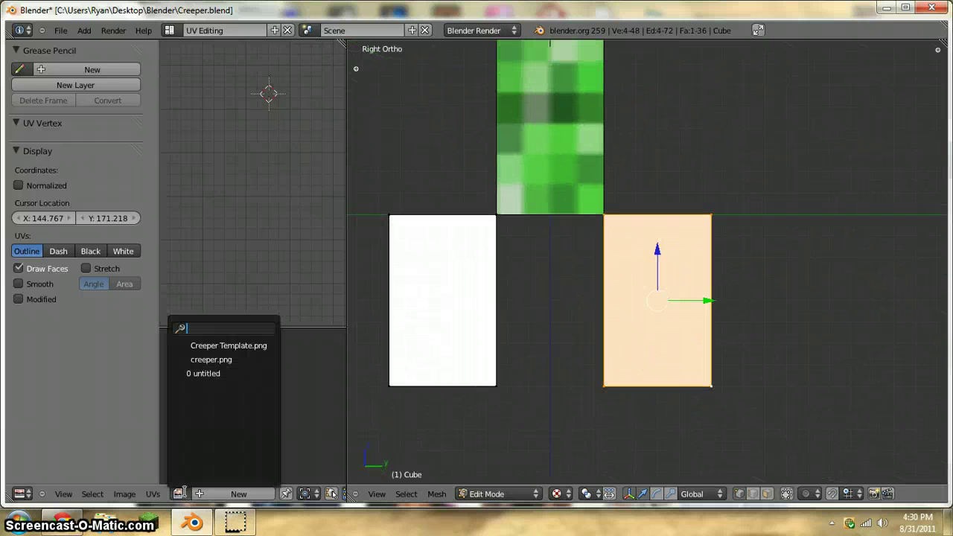
pyautogui.click(216, 358)
pyautogui.press('KP_1')
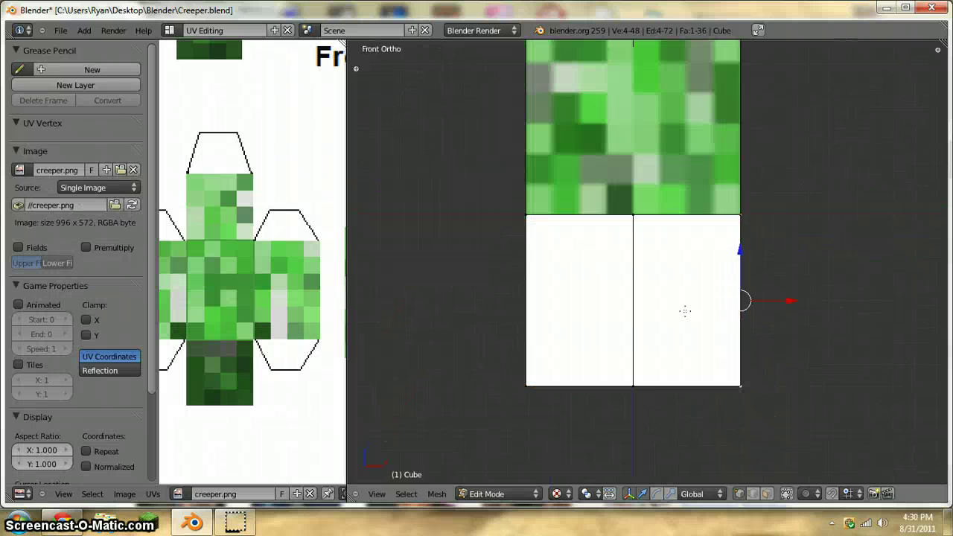
pyautogui.press('KP_3')
pyautogui.press('u')
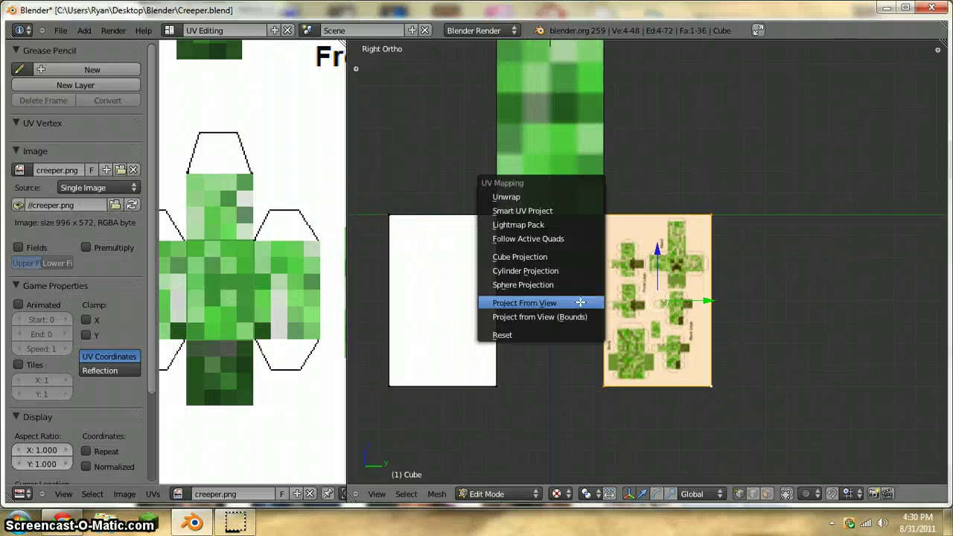
pyautogui.click(580, 301)
# Move the side face's UV island over the panel beside the central one in the Back Legs artwork.
pyautogui.scroll(-4, 253, 252)
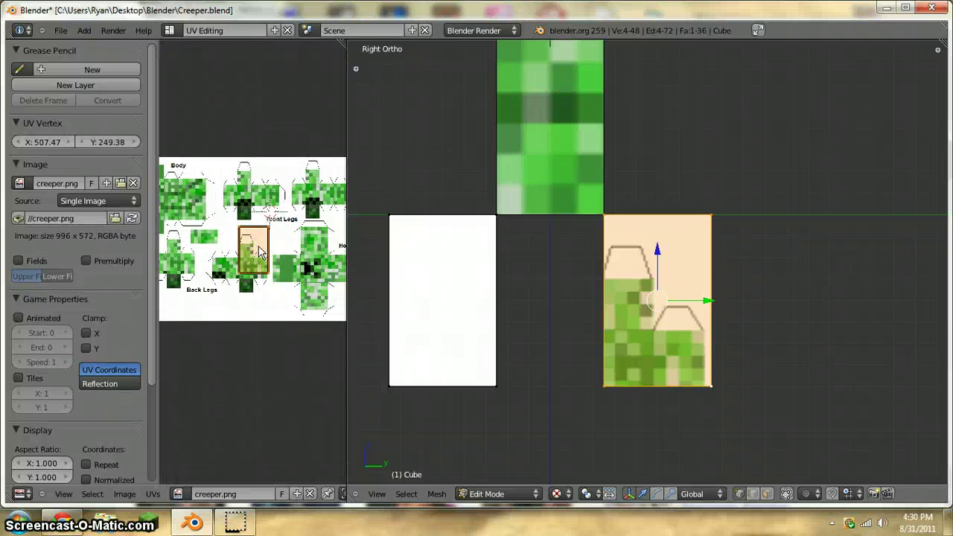
pyautogui.press('g')
pyautogui.click(269, 271)
pyautogui.scroll(4, 267, 263)
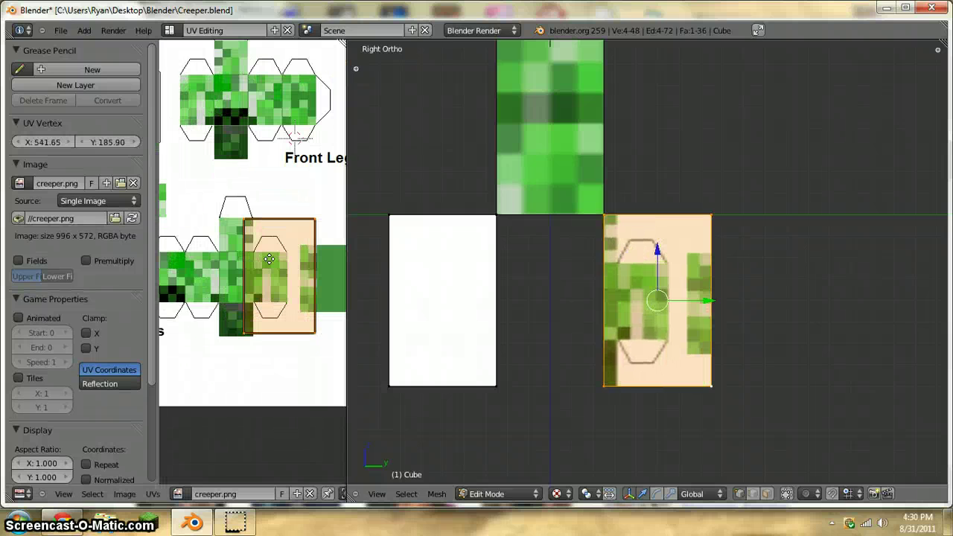
# Move the side face's UV island to the panel on the central panel's other side in the Back Legs artwork and scale it to fit.
pyautogui.moveTo(268, 259); pyautogui.dragTo(298, 242, button='middle')
pyautogui.press('g')
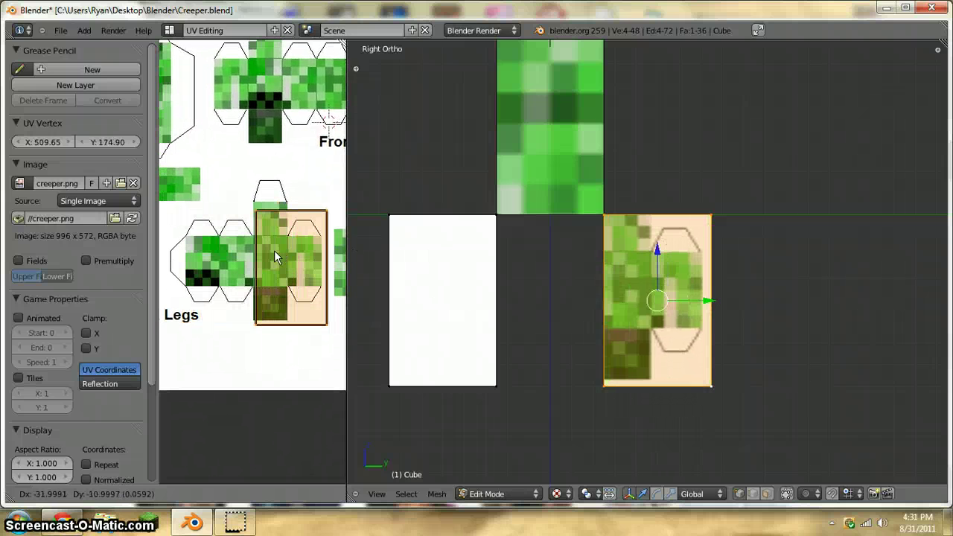
pyautogui.click(223, 256)
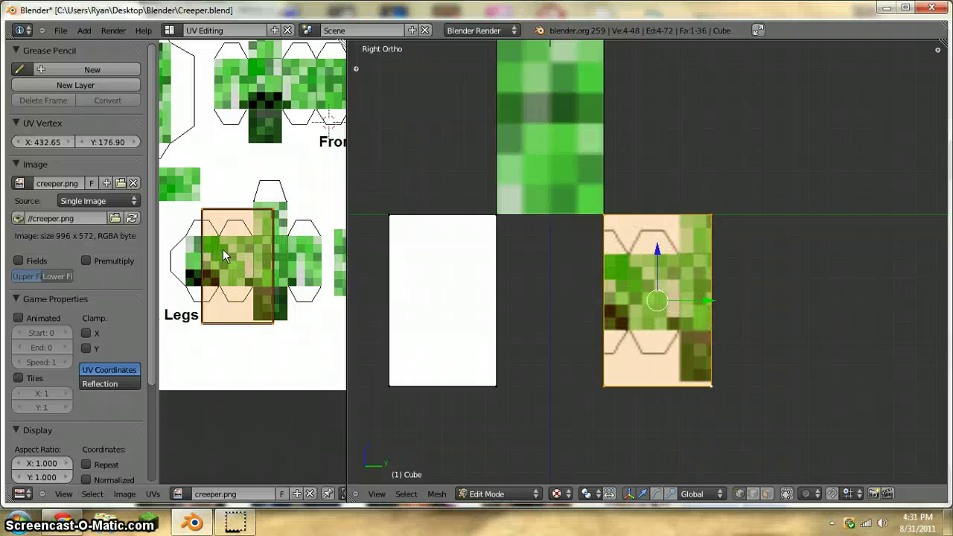
pyautogui.scroll(-5, 588, 278)
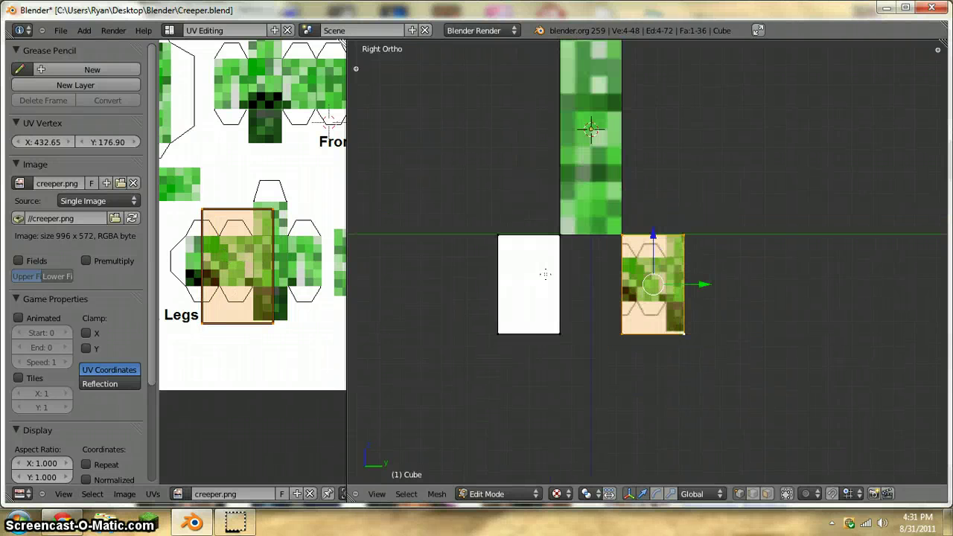
pyautogui.scroll(4, 253, 365)
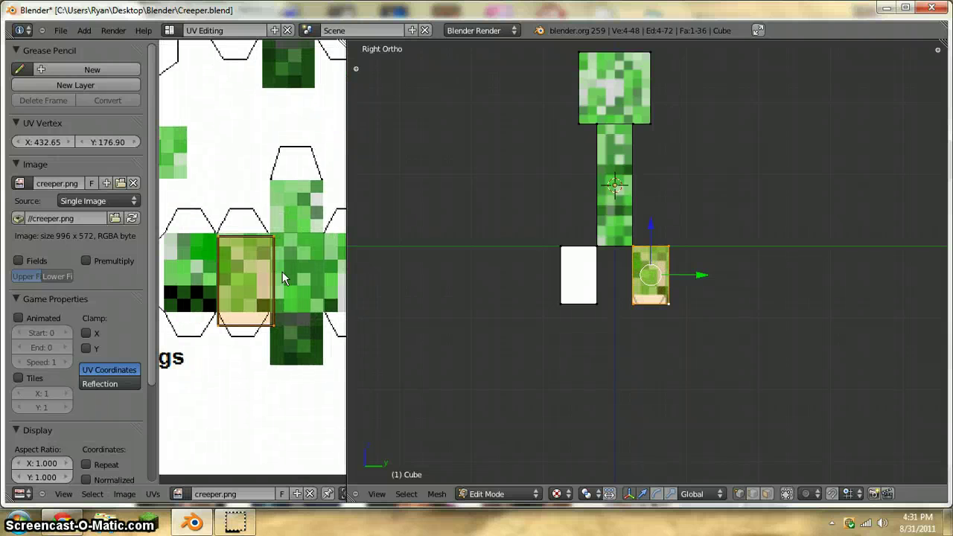
# Position the island at X 428.48, Y 180.23 so its upper corner beside the central panel meets the artwork panel's corner.
pyautogui.scroll(4, 282, 271)
pyautogui.press('g')
pyautogui.click(264, 256)
pyautogui.scroll(5, 268, 246)
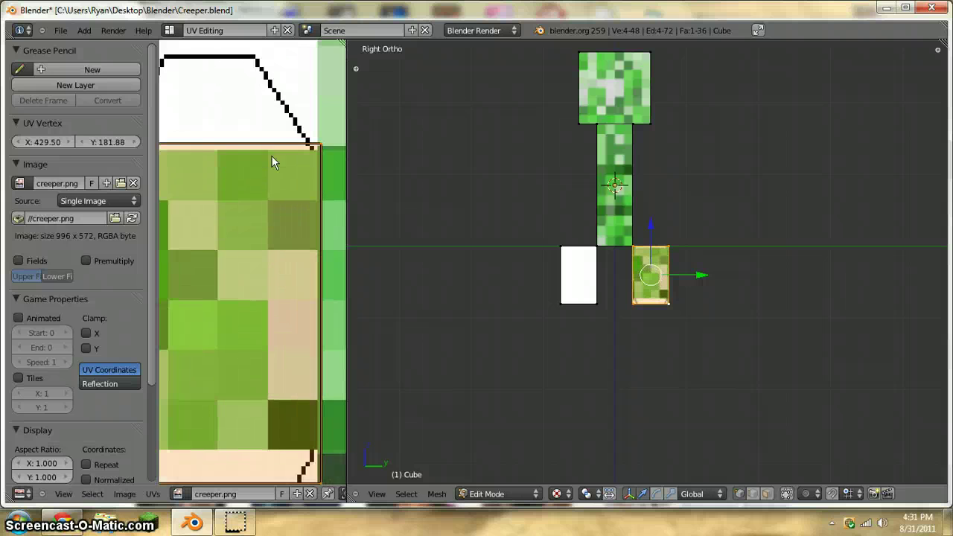
pyautogui.press('g')
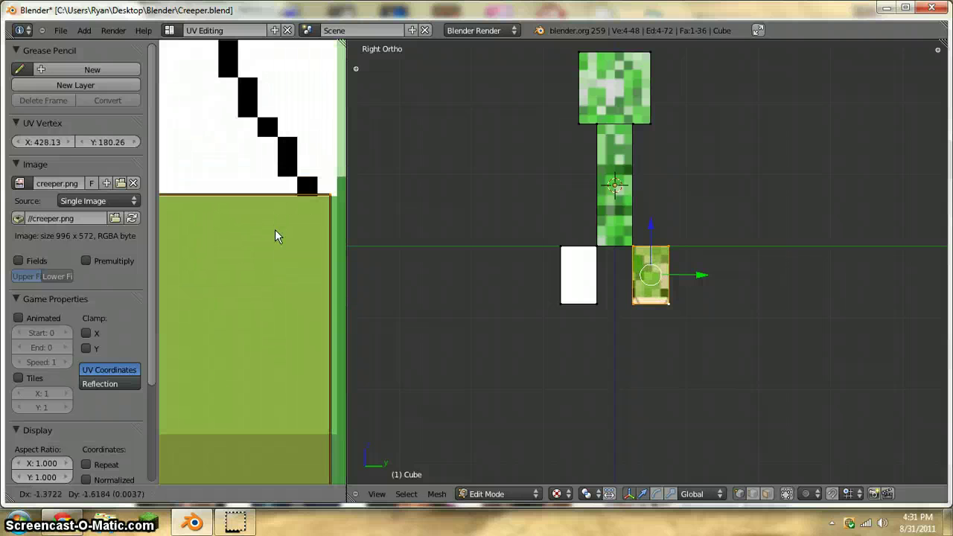
pyautogui.click(282, 231)
pyautogui.scroll(-5, 233, 222)
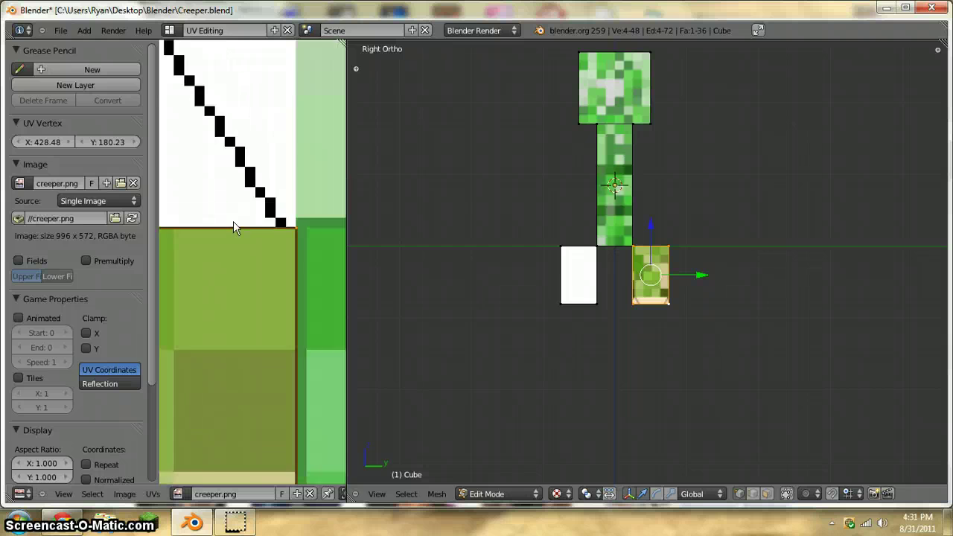
# Select the lower edge of the side face's UV island.
pyautogui.press('a')
pyautogui.rightClick(214, 406)
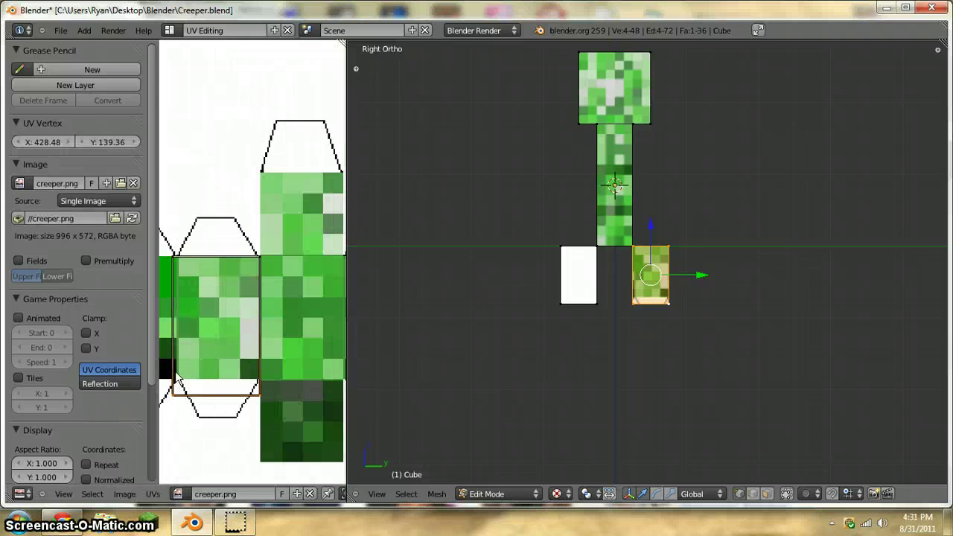
pyautogui.scroll(5, 209, 272)
pyautogui.moveTo(253, 210); pyautogui.dragTo(231, 137, button='middle')
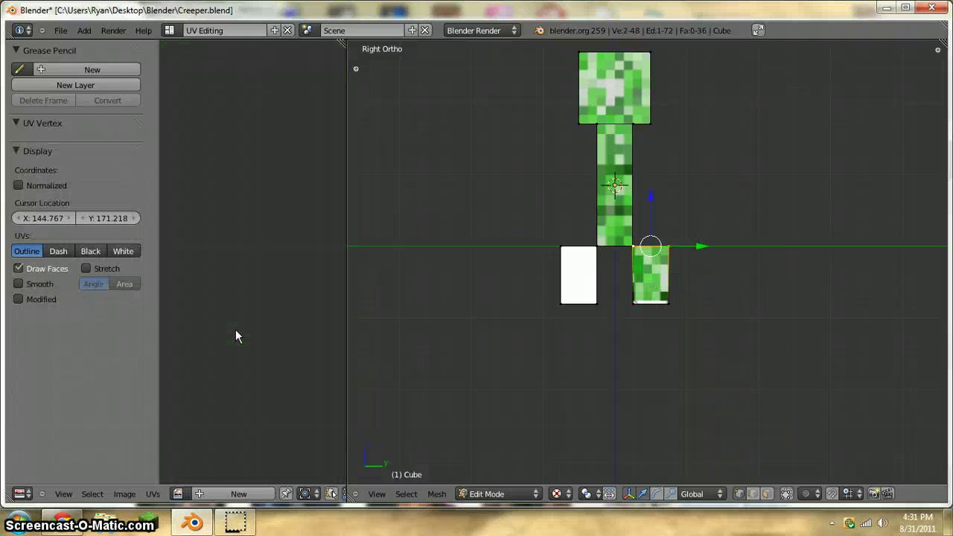
# Restore creeper.png in the UV editor by trying to reassign the image and re-entering Edit Mode.
pyautogui.scroll(-6, 258, 309)
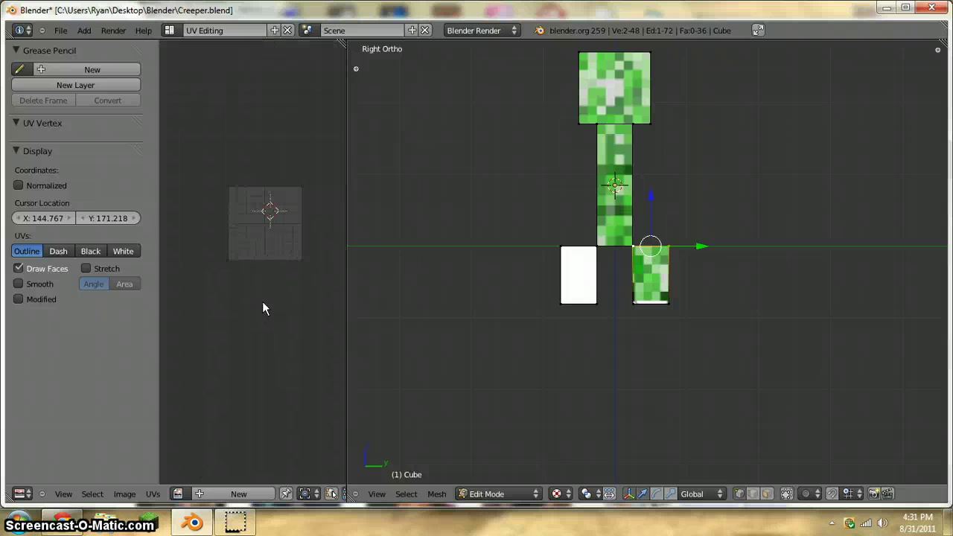
pyautogui.click(177, 493)
pyautogui.click(210, 360)
pyautogui.click(177, 494)
pyautogui.click(220, 361)
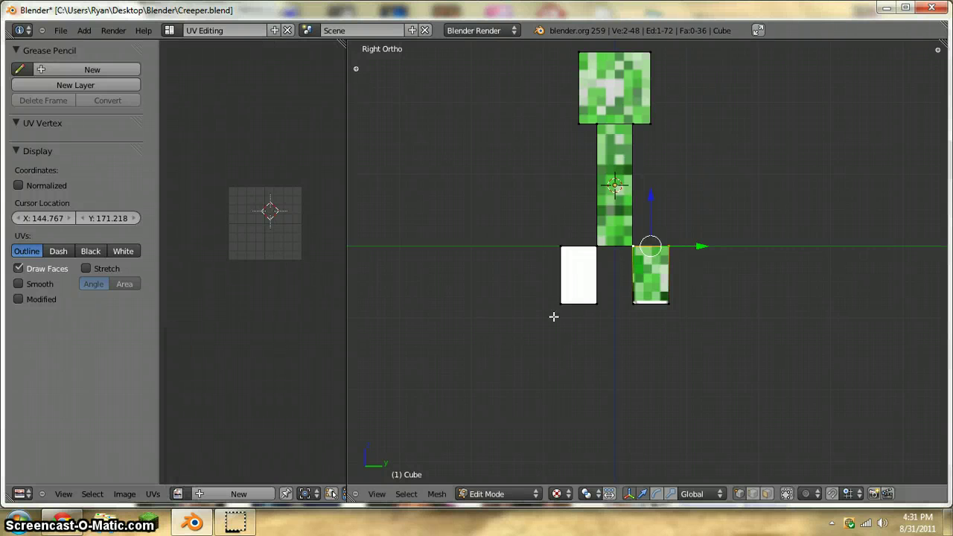
pyautogui.press('Tab')
pyautogui.press('Tab')
pyautogui.scroll(2, 558, 287)
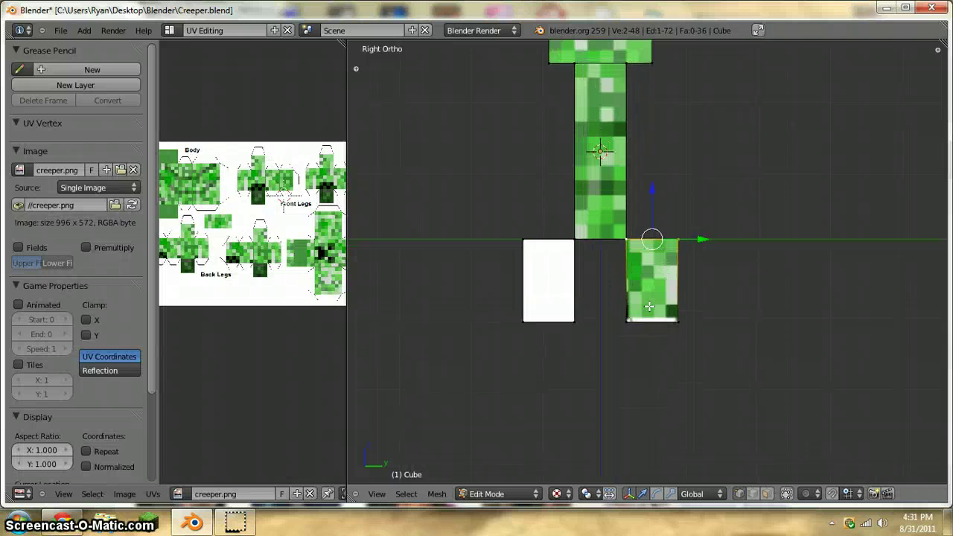
# Reselect the back leg's outer side face on the model and return to the straight right view.
pyautogui.moveTo(558, 287); pyautogui.dragTo(627, 349, button='middle')
pyautogui.rightClick(658, 331)
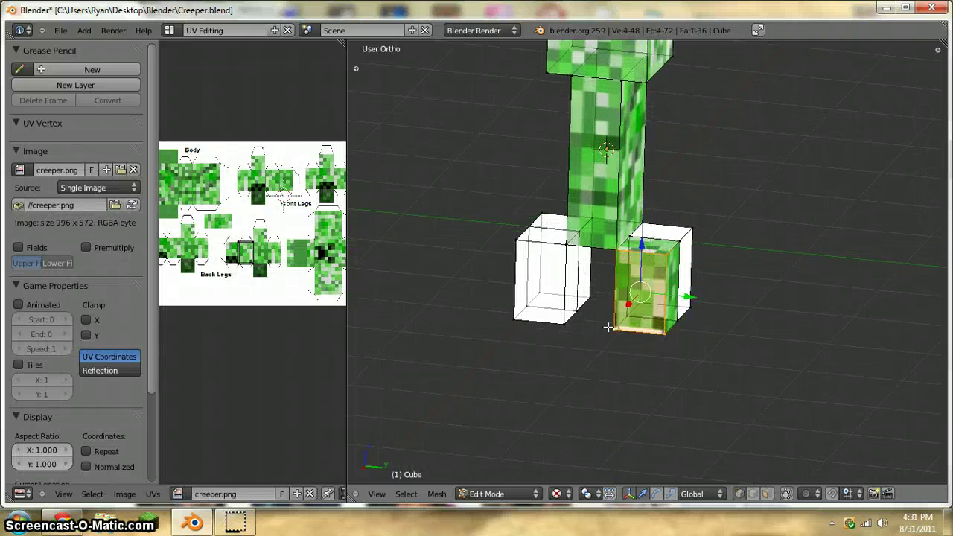
pyautogui.press('KP_3')
# Box-select the lower edge of the side face's UV island and raise it to Y 149.32, near the panel's lower border.
pyautogui.scroll(4, 212, 245)
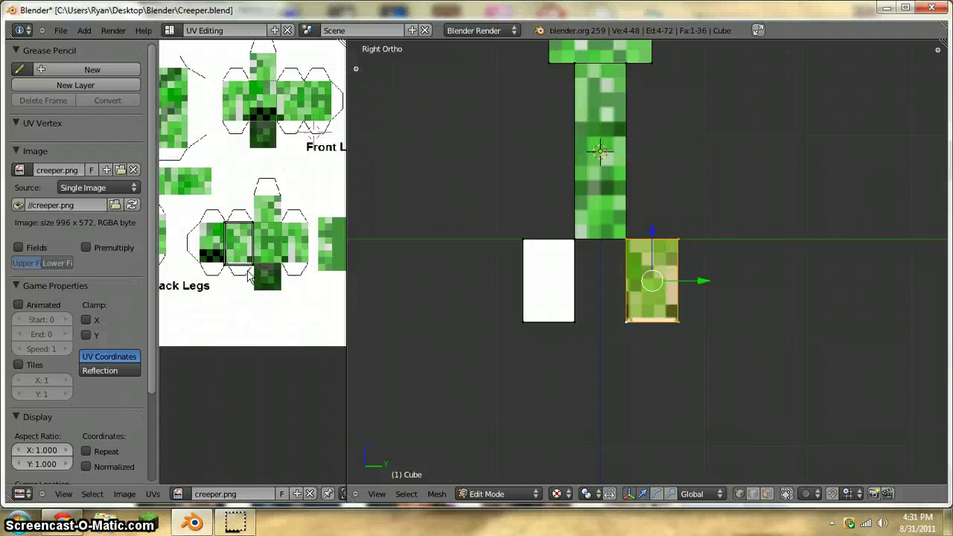
pyautogui.moveTo(212, 238); pyautogui.dragTo(231, 257, button='middle')
pyautogui.press('a')
pyautogui.press('b')
pyautogui.press('Escape')
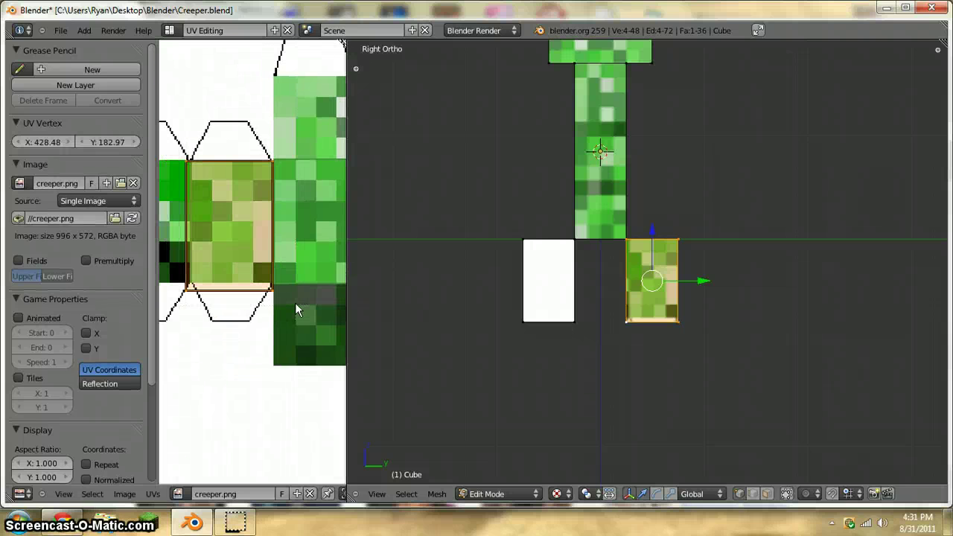
pyautogui.press('a')
pyautogui.press('b')
pyautogui.moveTo(297, 298); pyautogui.dragTo(153, 271)
pyautogui.scroll(7, 243, 301)
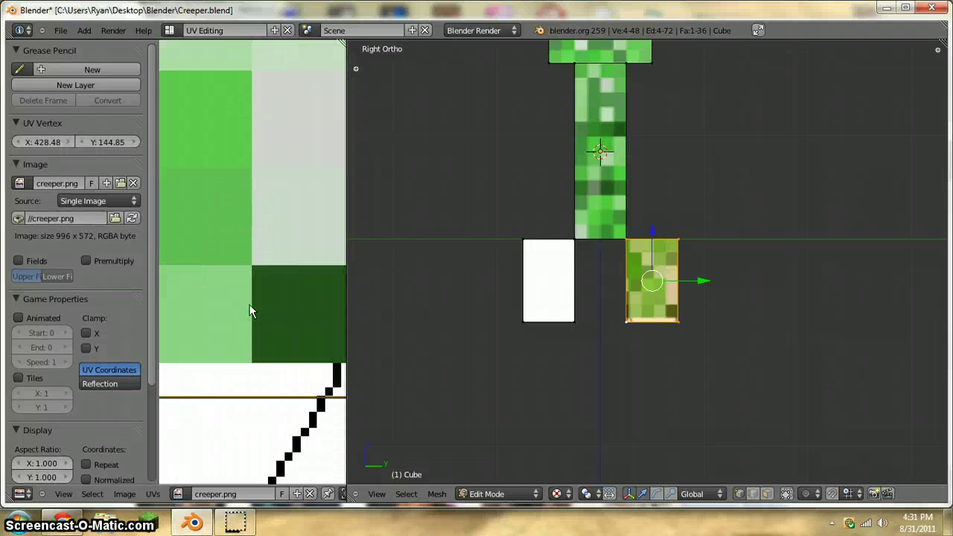
pyautogui.press('g')
pyautogui.press('x')
pyautogui.click(257, 286)
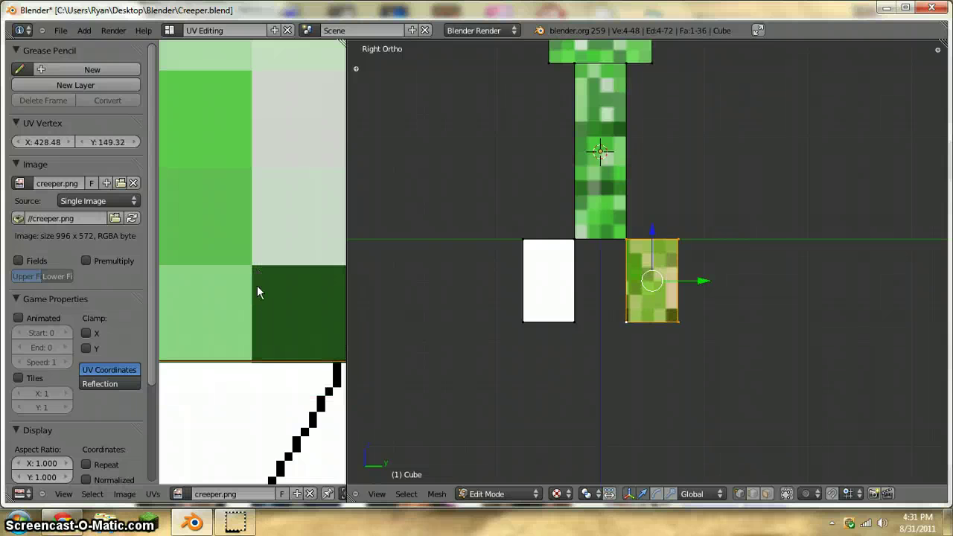
# Fine-tune the island's lower edge along Y to 149.01 so it meets the boundary between green pixels and white background.
pyautogui.scroll(4, 270, 288)
pyautogui.scroll(4, 272, 286)
pyautogui.moveTo(295, 310); pyautogui.dragTo(306, 92, button='middle')
pyautogui.scroll(6, 302, 119)
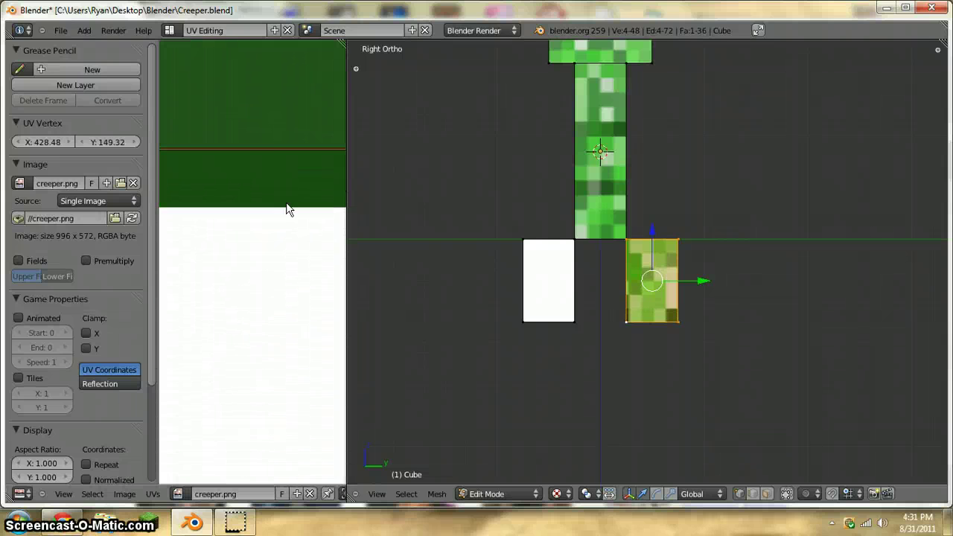
pyautogui.moveTo(280, 173); pyautogui.dragTo(268, 258, button='middle')
pyautogui.press('g')
pyautogui.press('y')
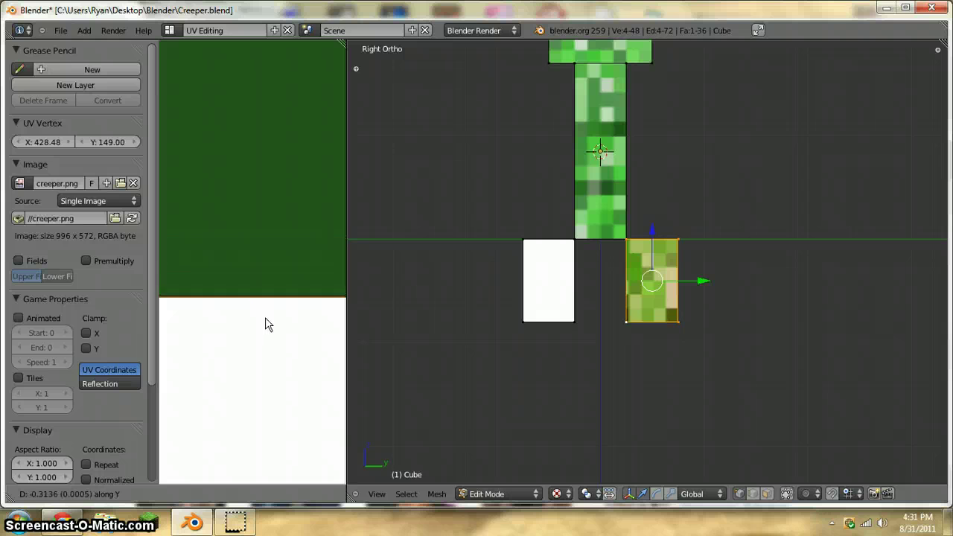
pyautogui.click(269, 320)
pyautogui.press('g')
pyautogui.press('y')
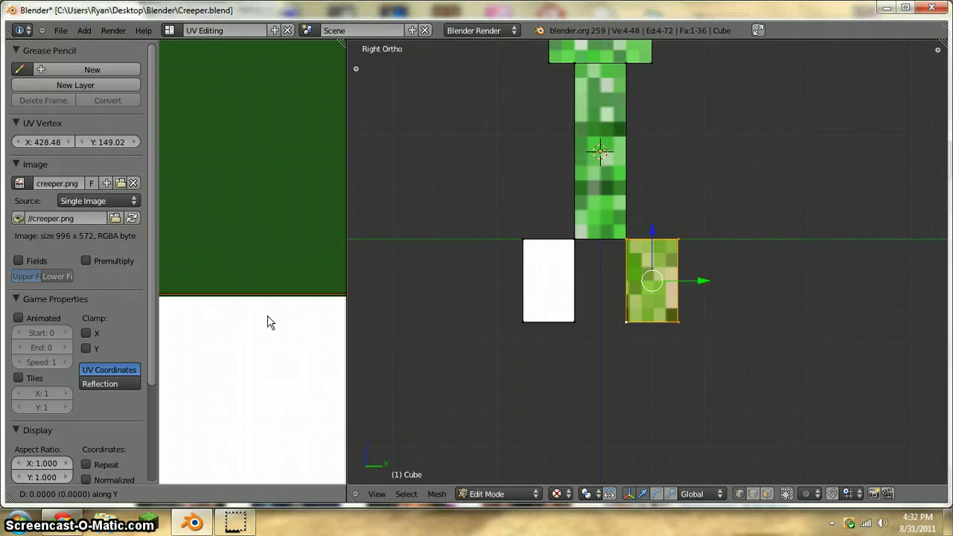
pyautogui.click(273, 323)
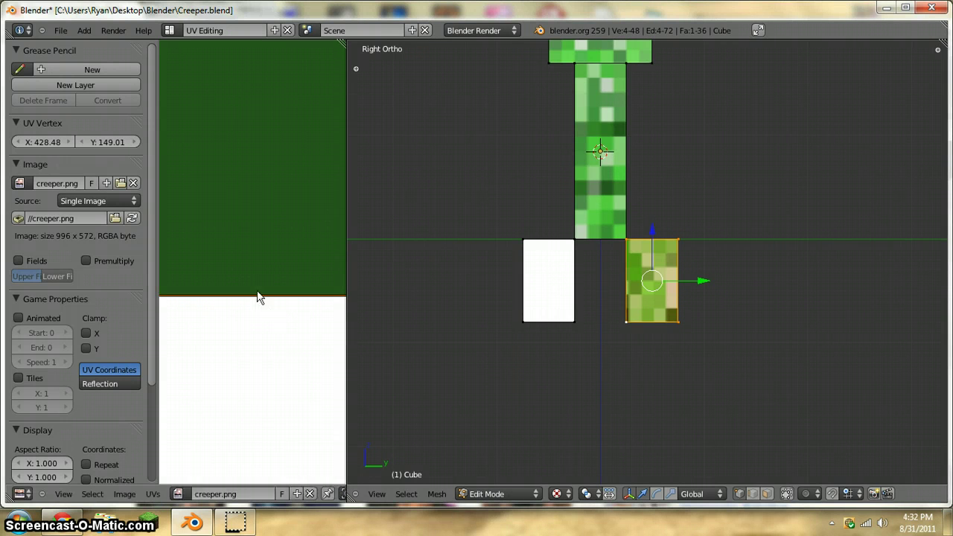
pyautogui.scroll(5, 257, 298)
# Select the island's side edge farthest from the central panel and move it along X to 405.96, near the panel's light-green pixel column.
pyautogui.scroll(-6, 267, 196)
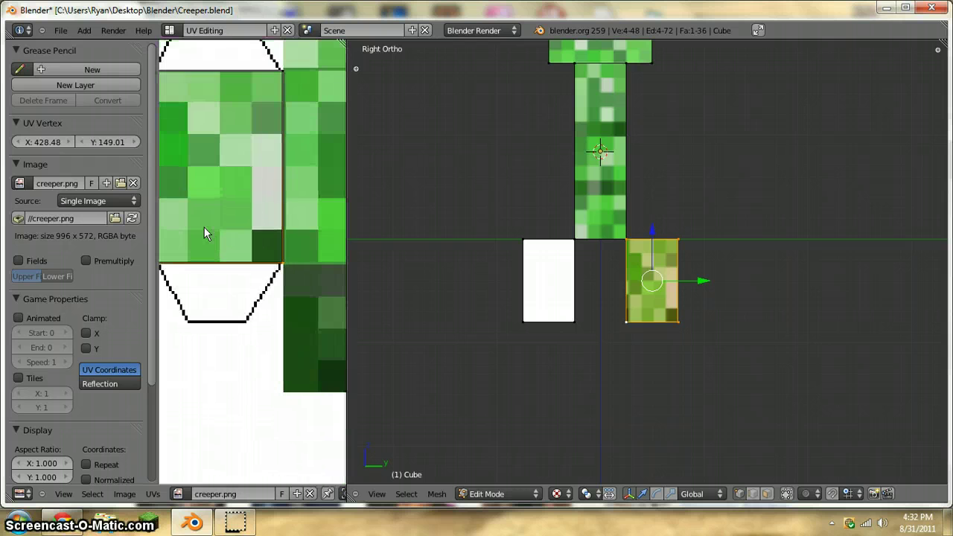
pyautogui.rightClick(237, 198)
pyautogui.scroll(8, 239, 211)
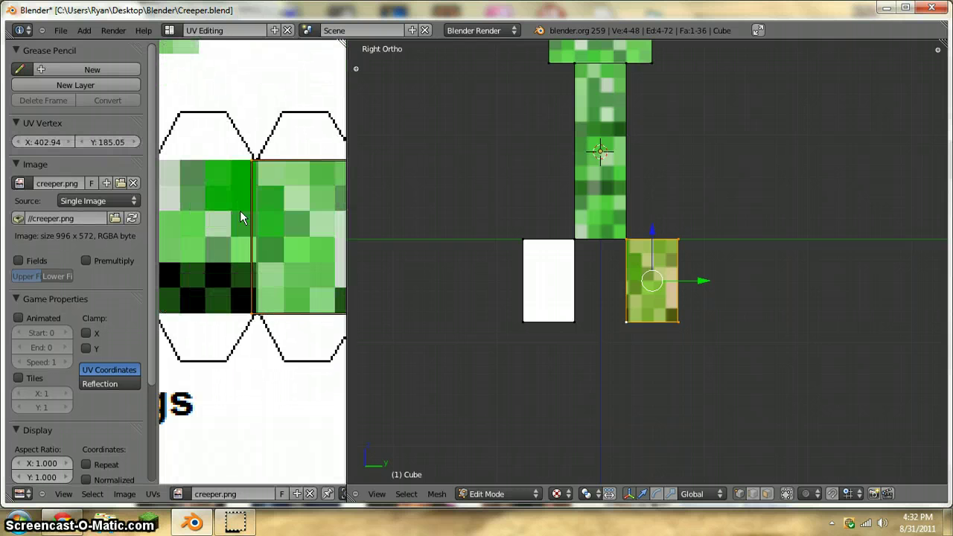
pyautogui.press('g')
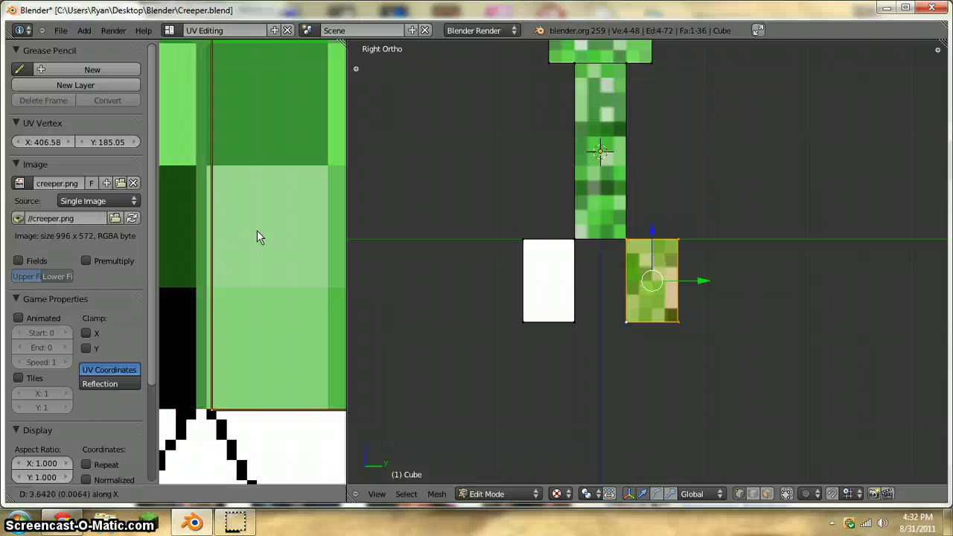
pyautogui.click(255, 235)
pyautogui.moveTo(255, 236); pyautogui.dragTo(314, 232, button='middle')
pyautogui.scroll(5, 259, 226)
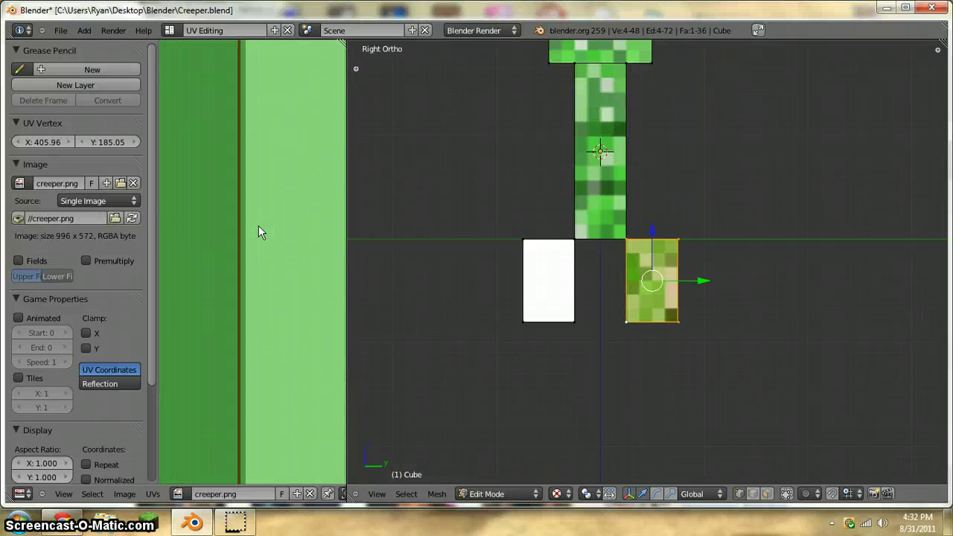